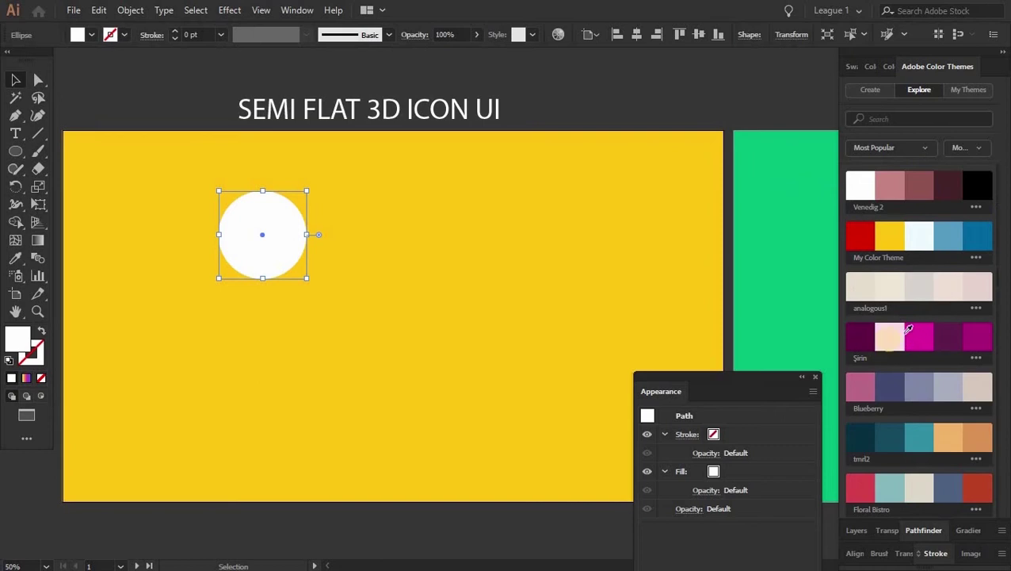
Step: Fill the circle with the Şirin theme's darkest purple and duplicate it into two rows of three circles
left_click(860, 333)
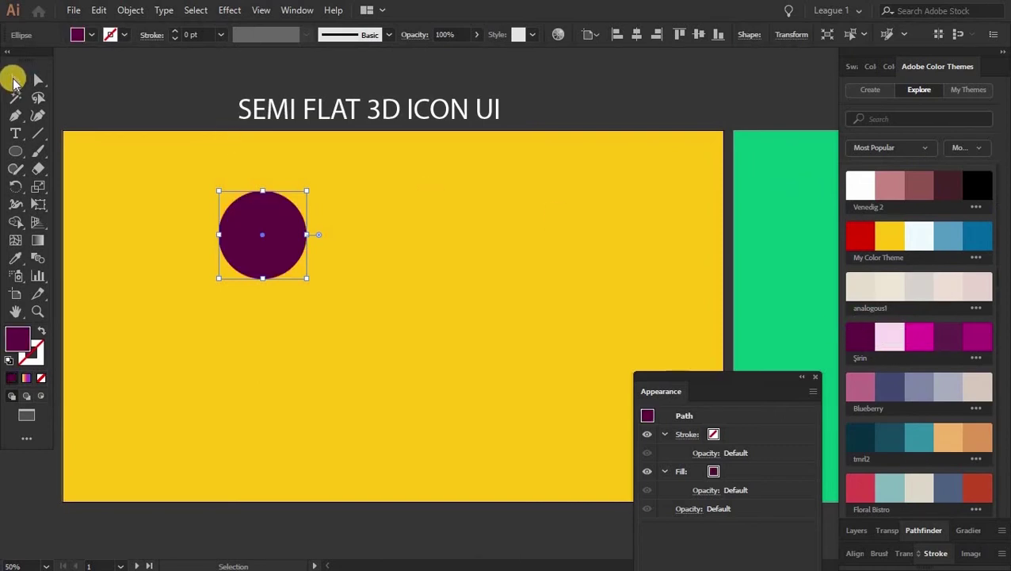
left_click(257, 235)
left_click_drag(376, 229, 382, 238)
left_click_drag(531, 261, 291, 367)
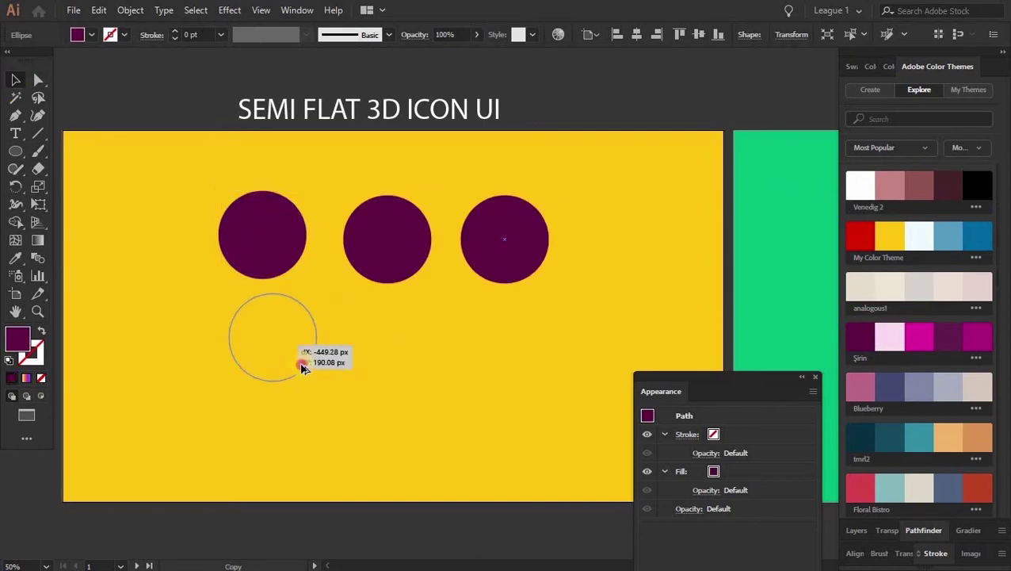
left_click_drag(289, 348, 435, 352)
left_click_drag(420, 348, 559, 323)
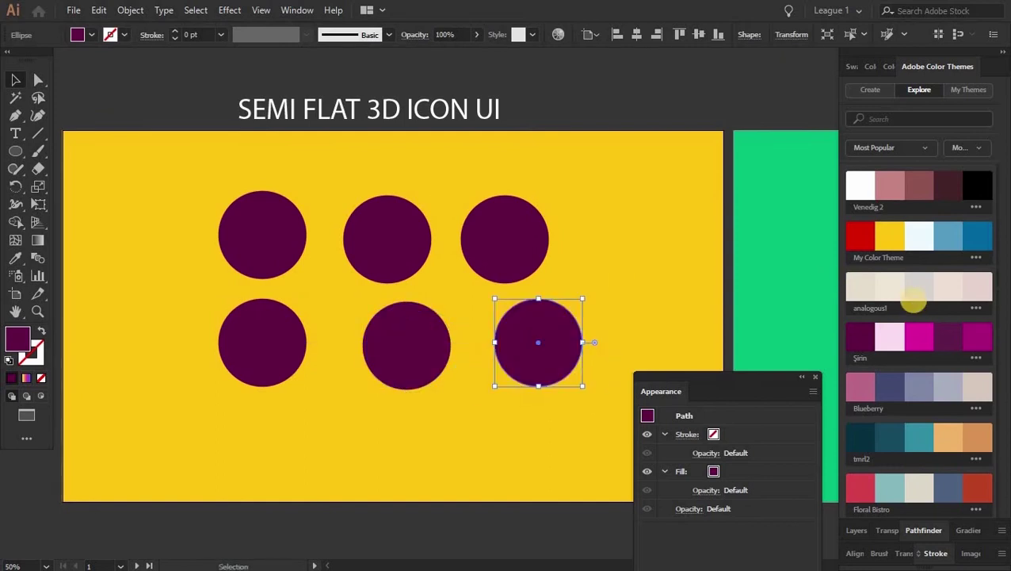
Step: Recolour the duplicated circles with the other Şirin theme colours, making the middle circle of the upper row pale pink
left_click(395, 238)
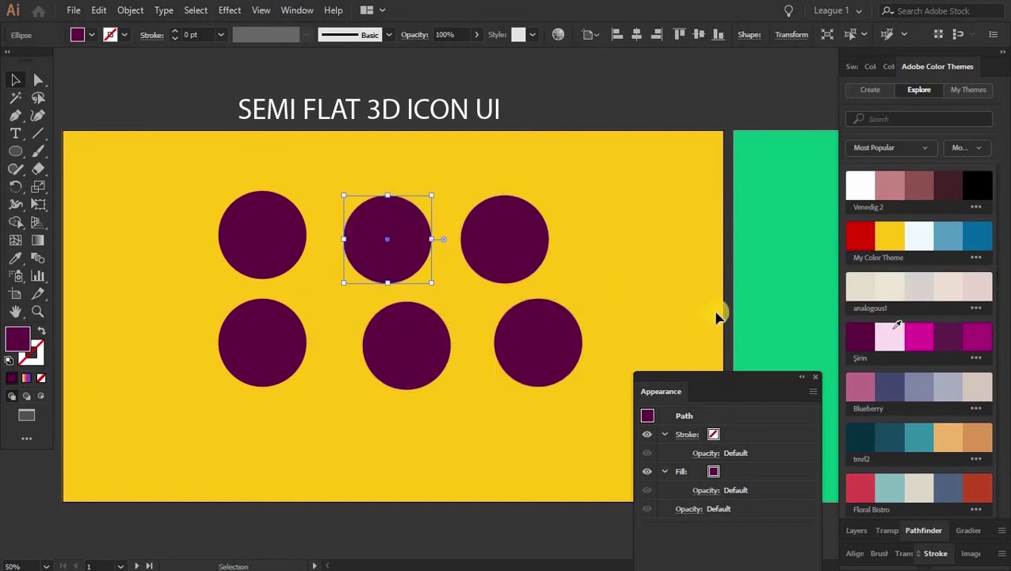
left_click(891, 333)
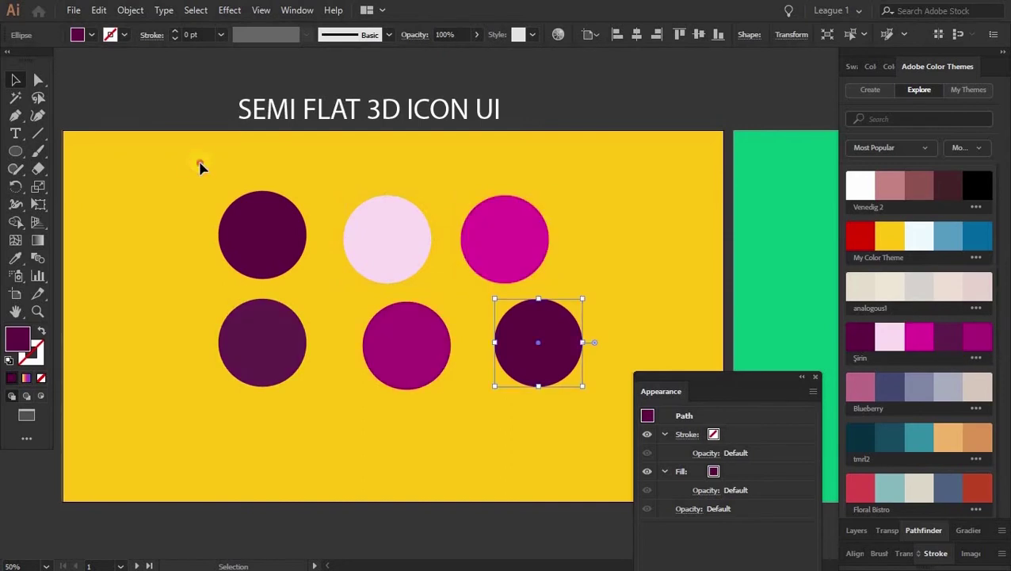
Step: Select the three circles of the upper row and align them by their vertical centers
left_click_drag(199, 162, 619, 271)
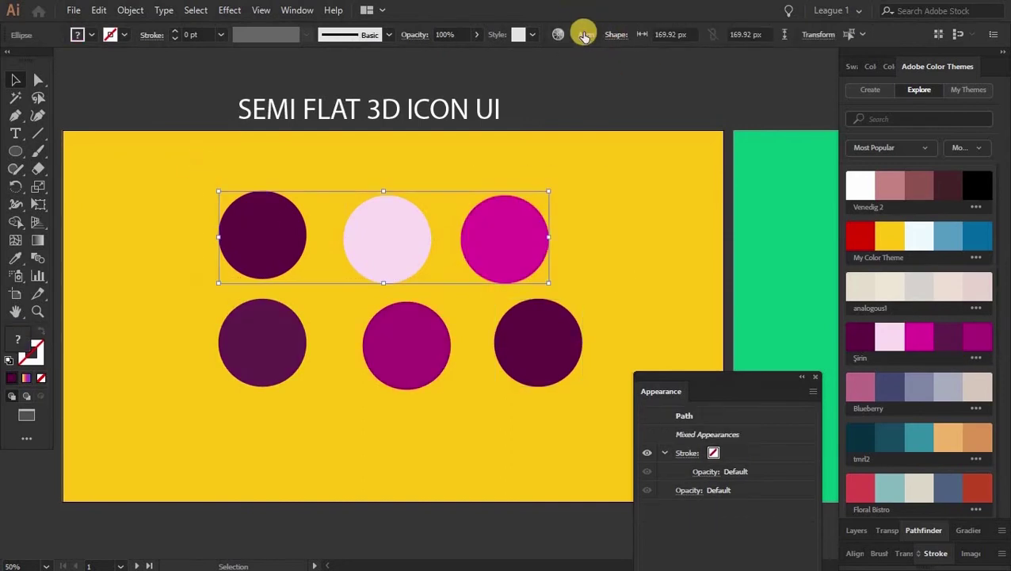
left_click(586, 35)
left_click(558, 80)
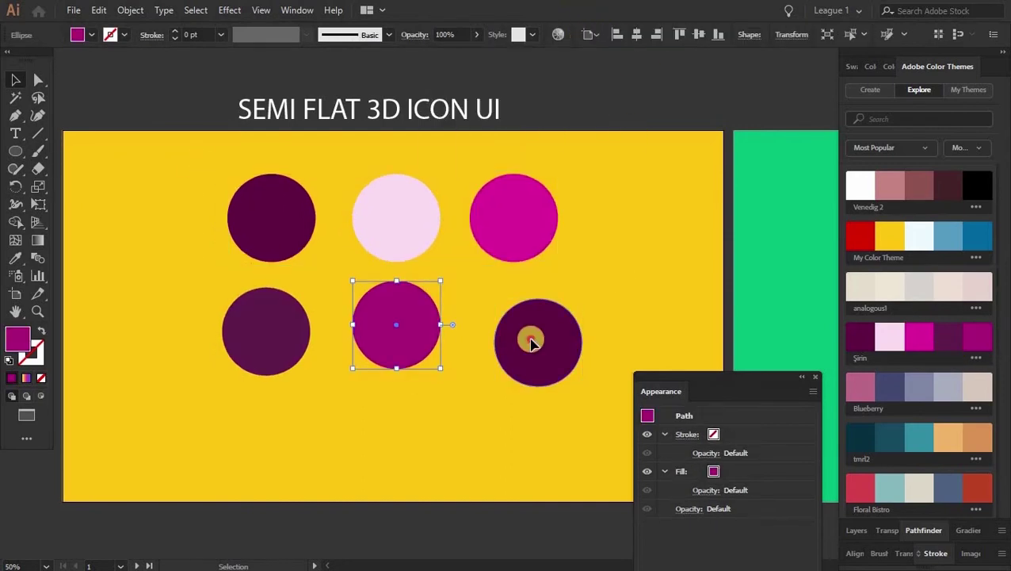
Step: Move the last circle of the lower row closer to its neighbours and align that row by vertical centers
left_click_drag(530, 340, 513, 321)
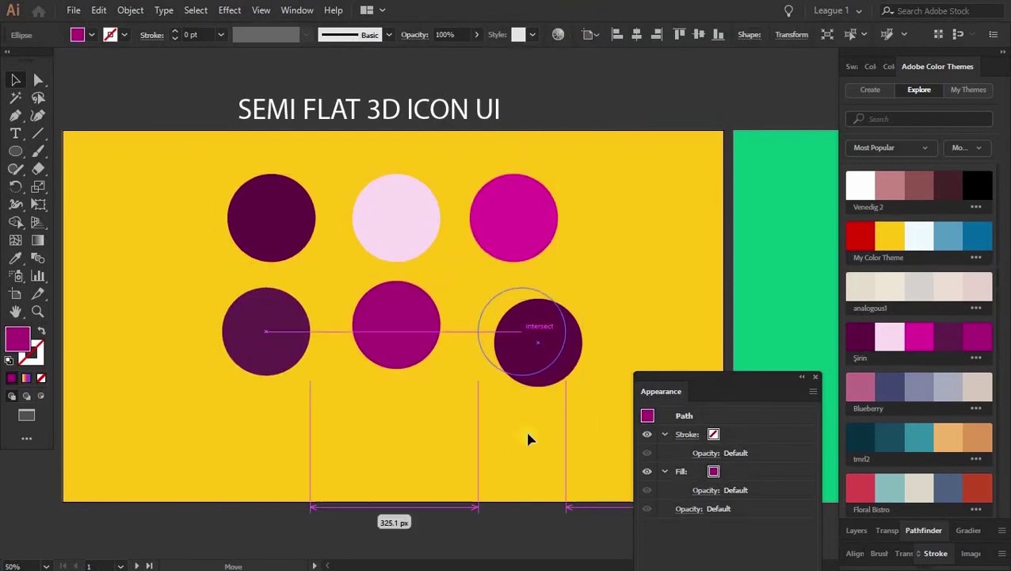
left_click(598, 389)
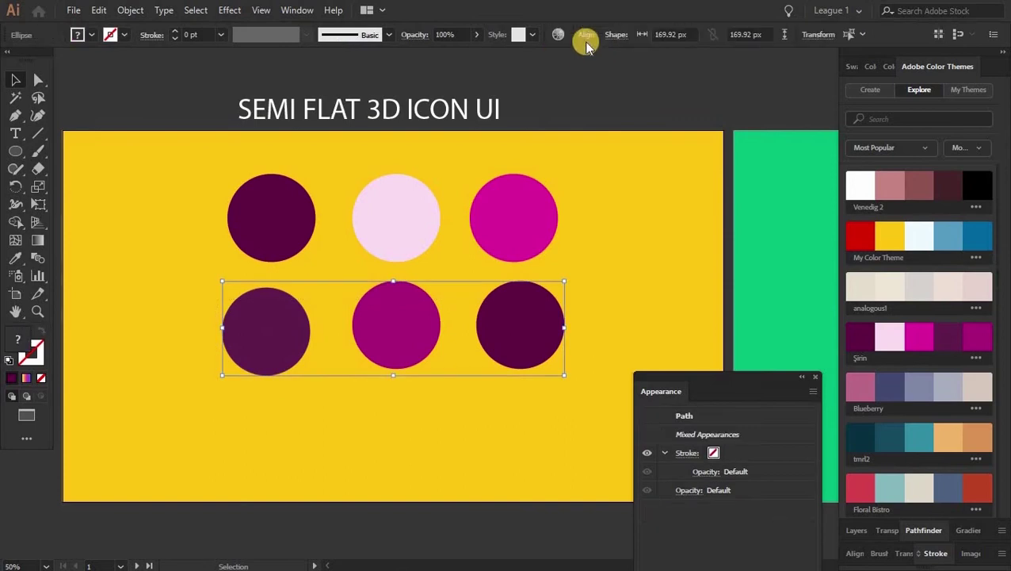
left_click(585, 36)
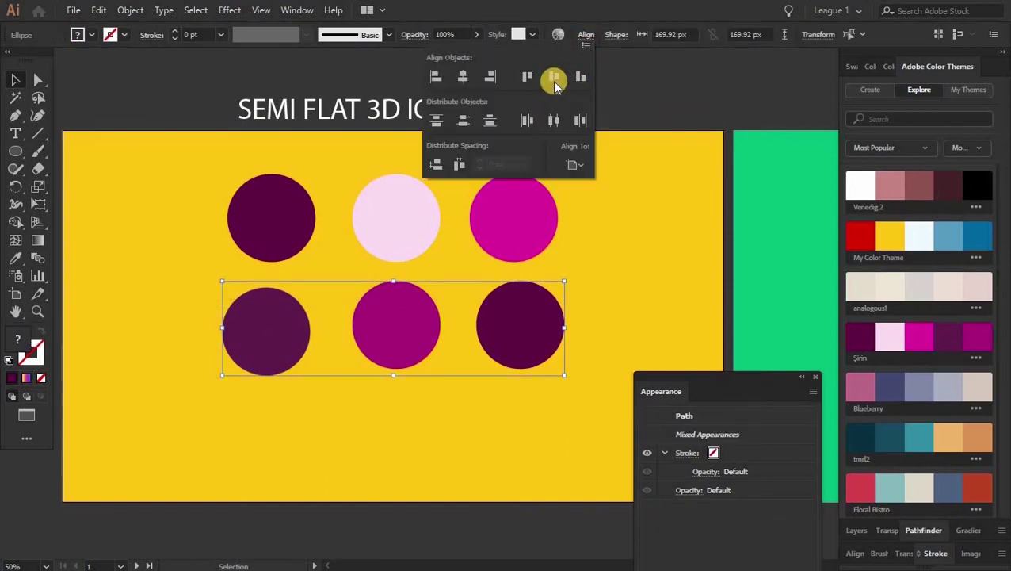
left_click(602, 375)
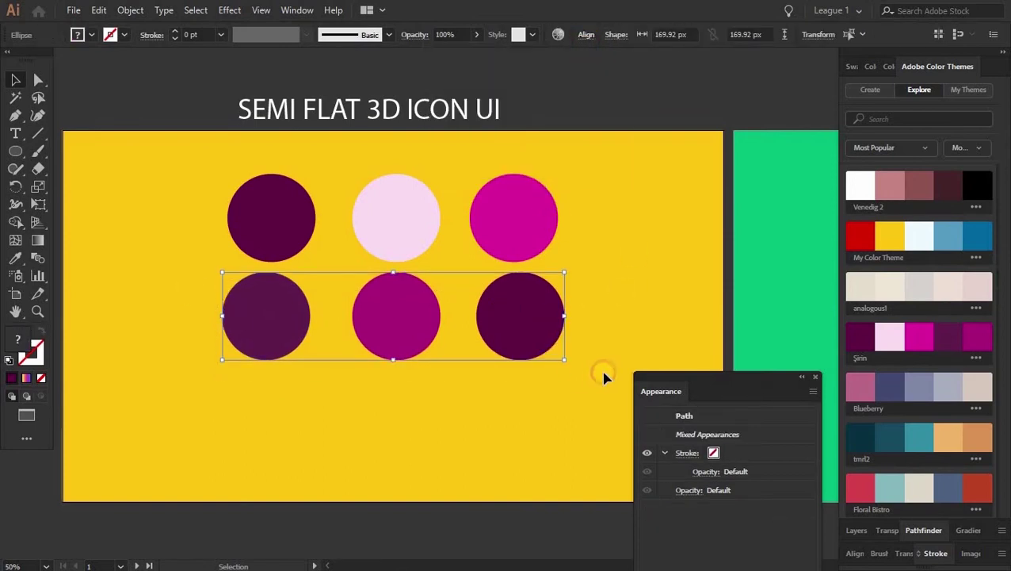
Step: Group each row of circles and move the lower row down to widen the gap between the rows
left_click(497, 219)
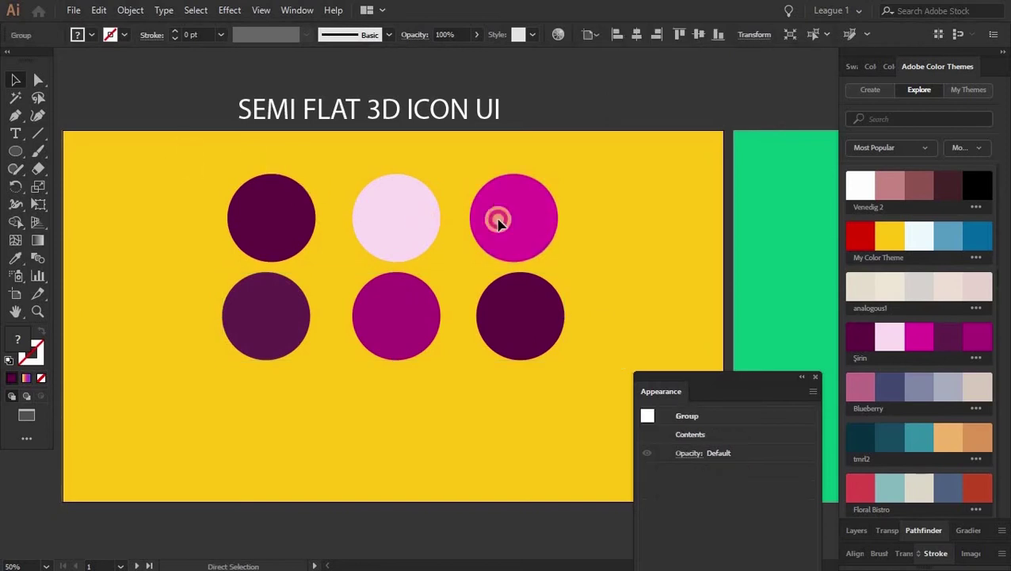
left_click_drag(180, 147, 573, 252)
key("ctrl+g")
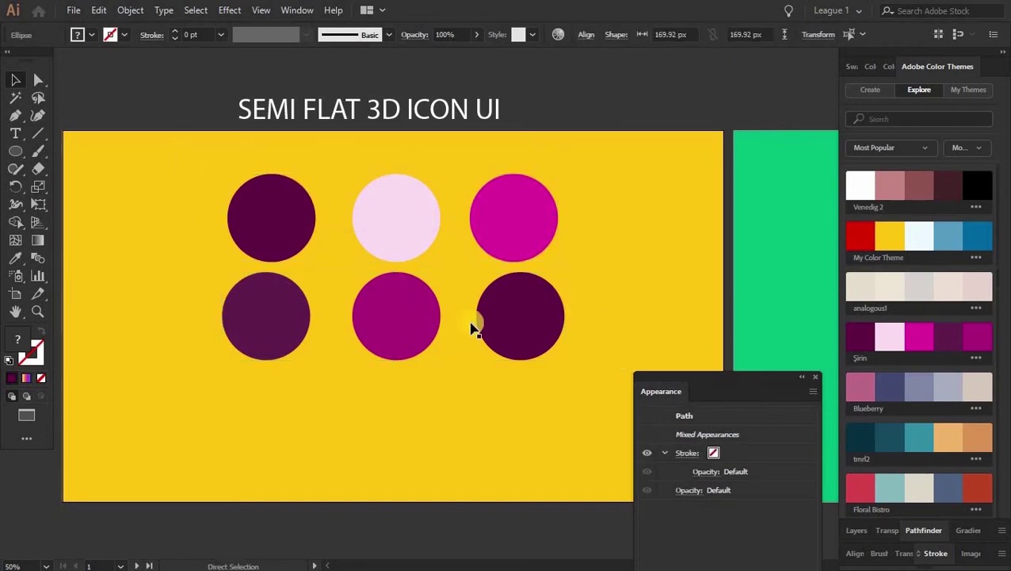
left_click(394, 346)
left_click_drag(394, 346, 392, 394)
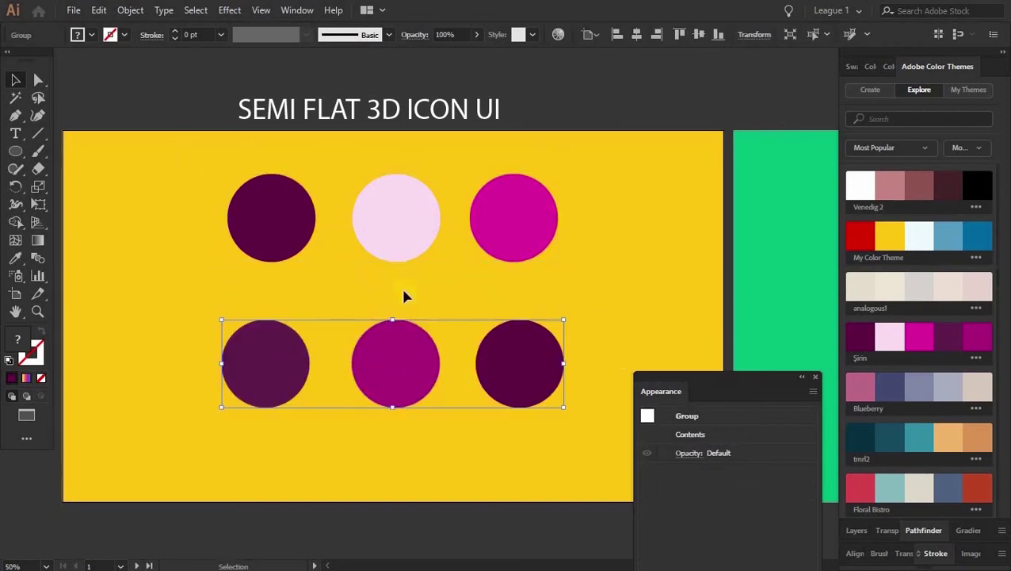
Step: Ungroup the rows of circles so each circle can be moved separately
right_click(273, 239)
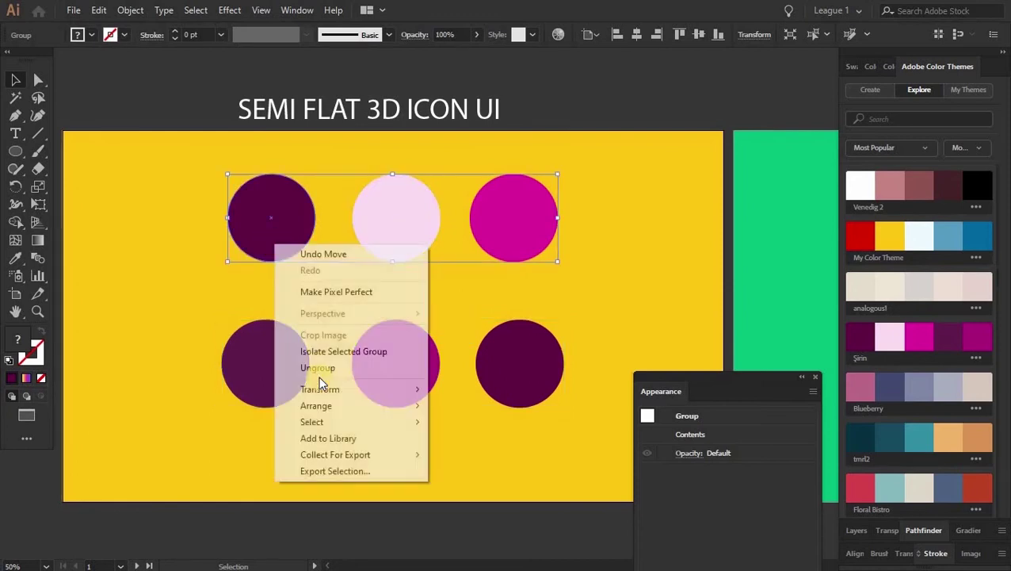
left_click(317, 368)
left_click(241, 263)
Step: Spread the three columns of circles further apart horizontally, leaving wide, roughly equal gaps between them
left_click_drag(269, 222, 248, 226)
mouse_move(266, 359)
left_mouse_down()
mouse_move(252, 354)
mouse_move(253, 369)
left_mouse_up()
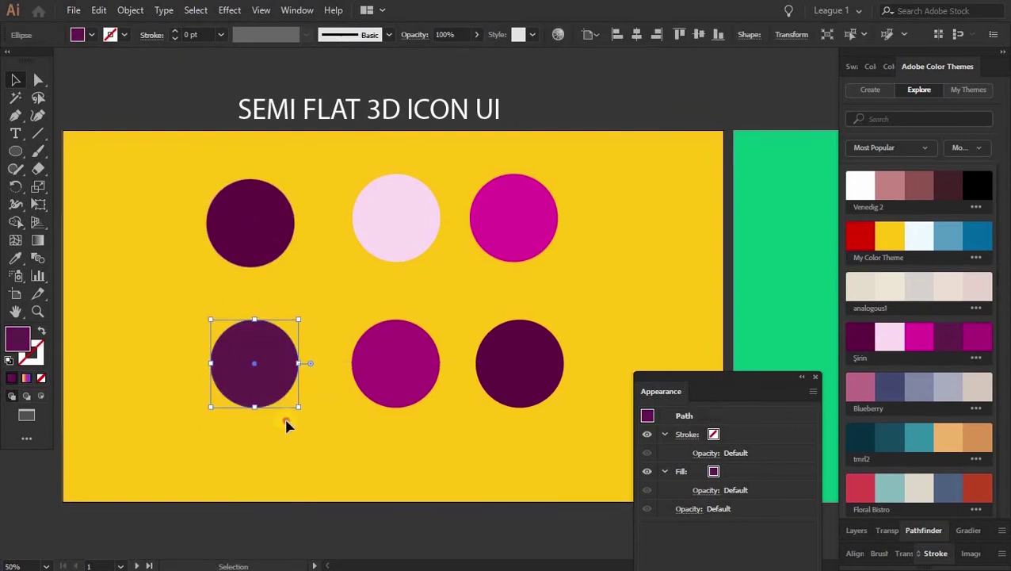
left_click_drag(248, 261, 187, 269)
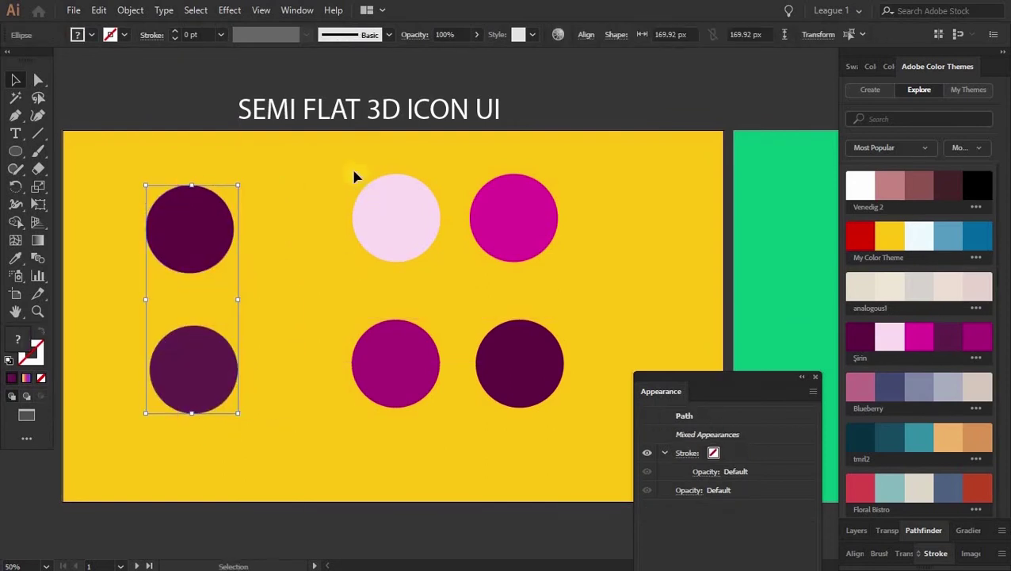
left_click_drag(401, 249, 361, 247)
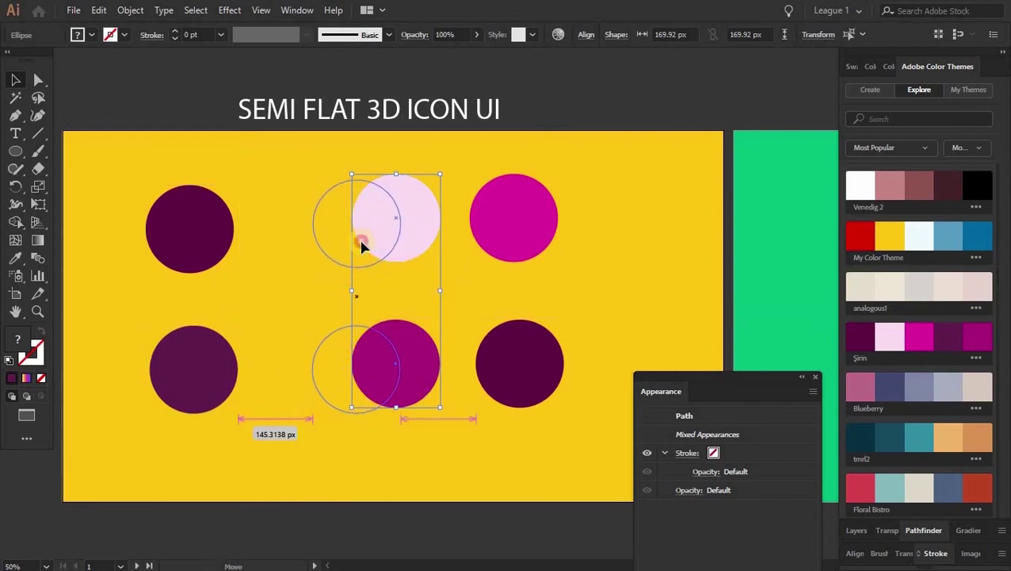
left_click_drag(473, 165, 519, 340)
left_click_drag(519, 341, 514, 347)
Step: Align the circles within each row by vertical centers and move the upper row back above the lower one
left_click_drag(172, 189, 521, 241)
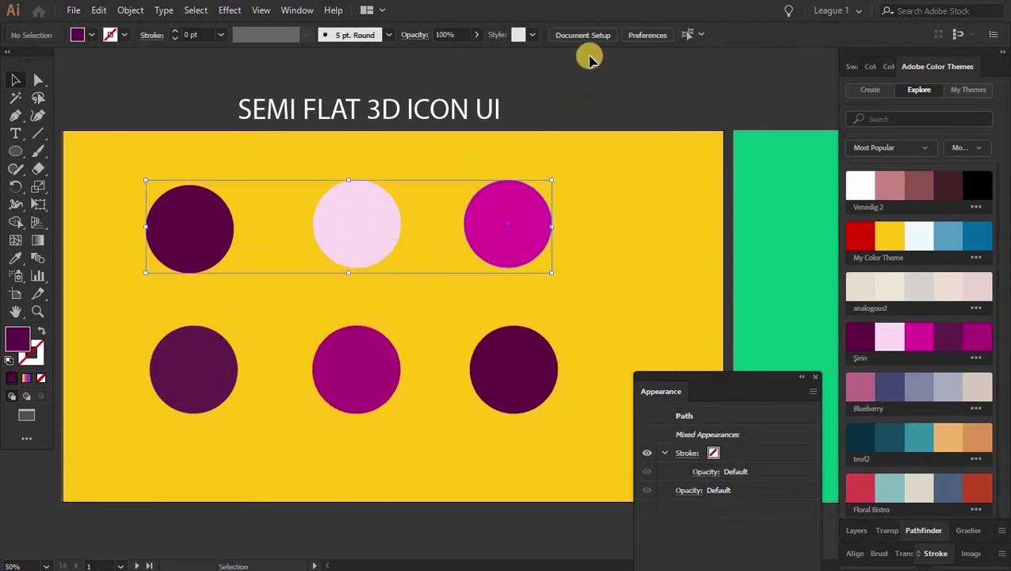
left_click(554, 76)
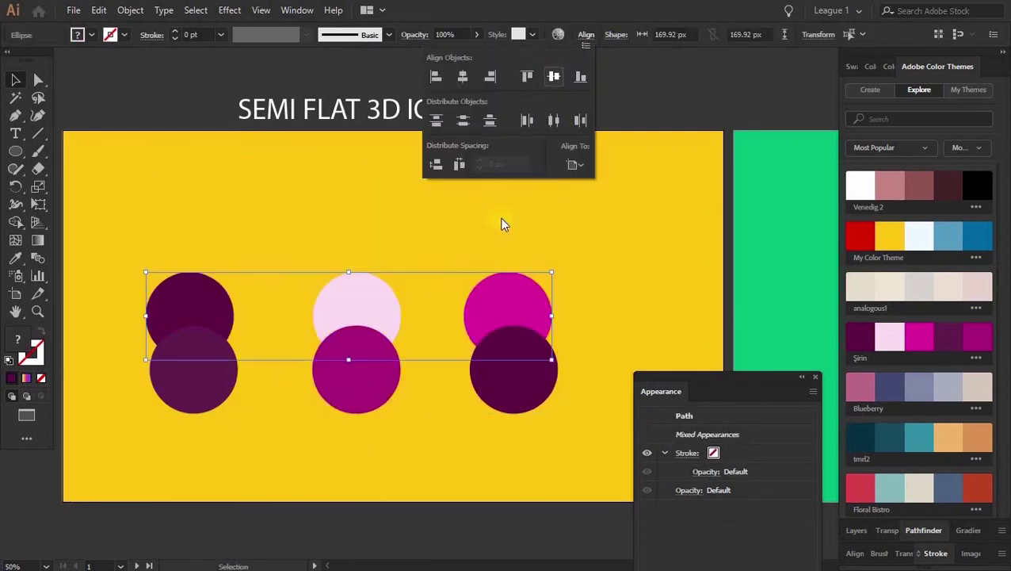
left_click_drag(384, 301, 388, 218)
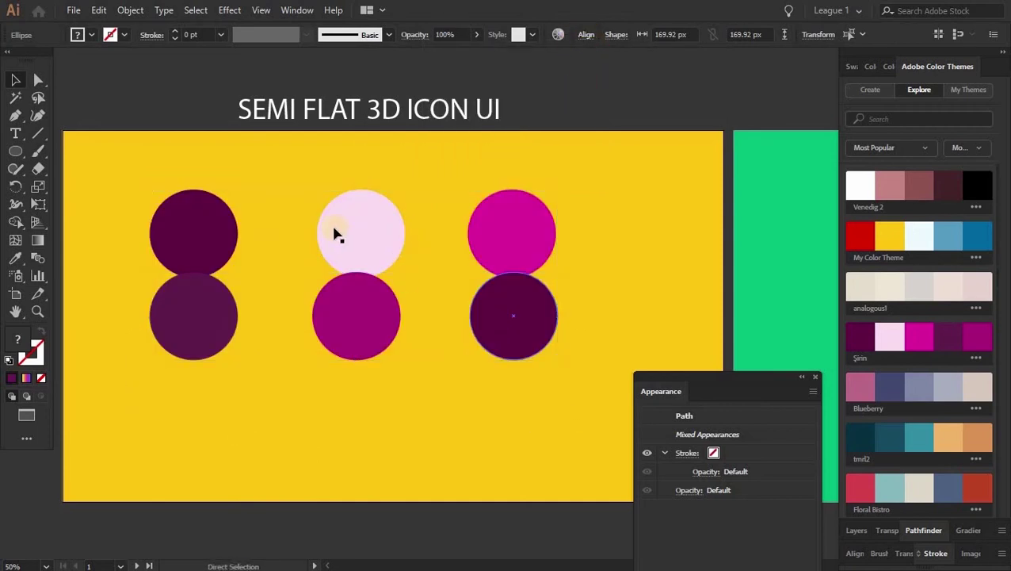
Step: Group the circles of each row and center both rows horizontally on the yellow artboard
key("ctrl+g")
left_click(354, 289)
left_click(364, 227, "shift")
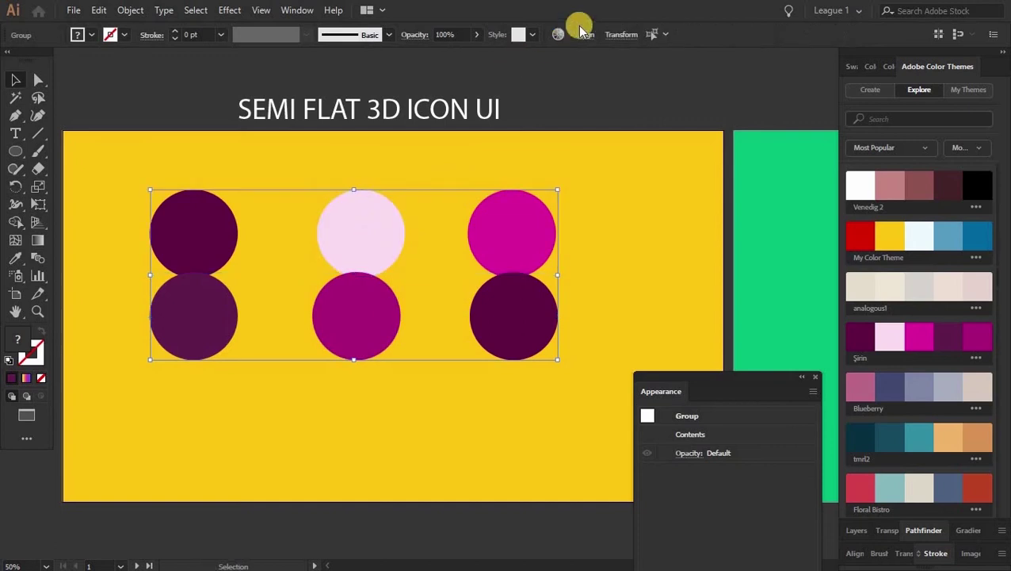
left_click(593, 40)
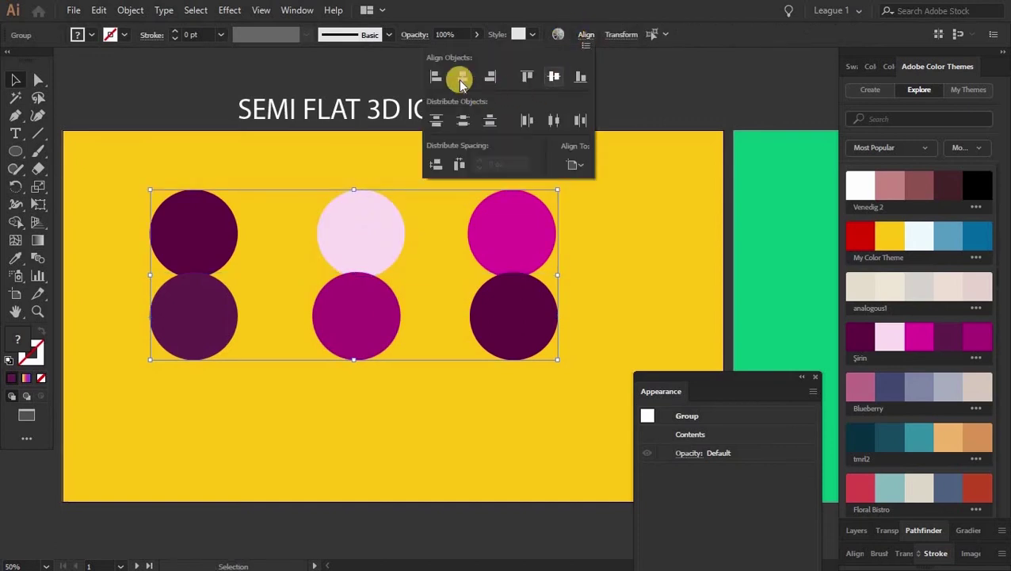
left_click(413, 286)
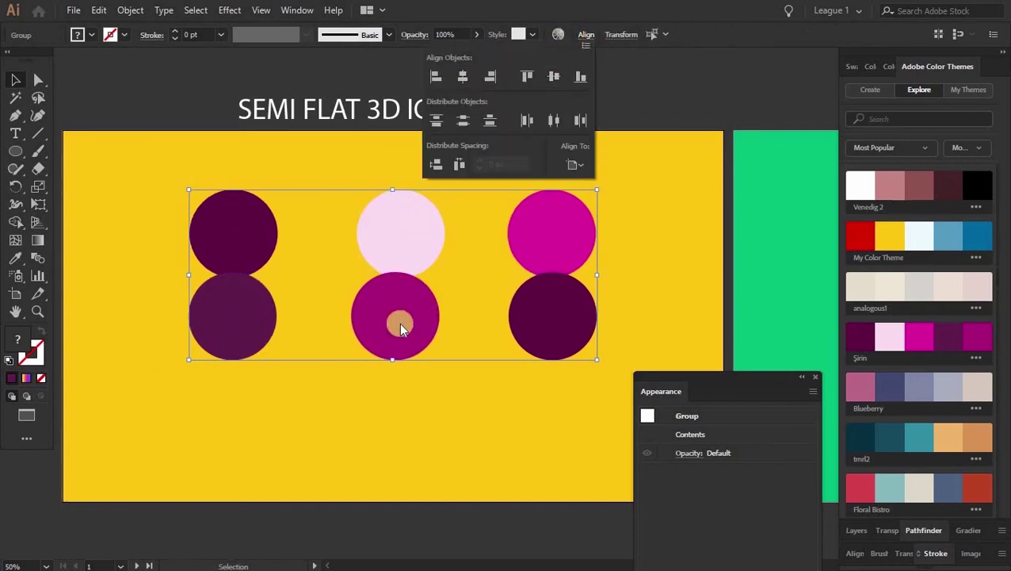
Step: Move the lower row down clear of the upper row and group all six circles together
left_click_drag(401, 365, 407, 434)
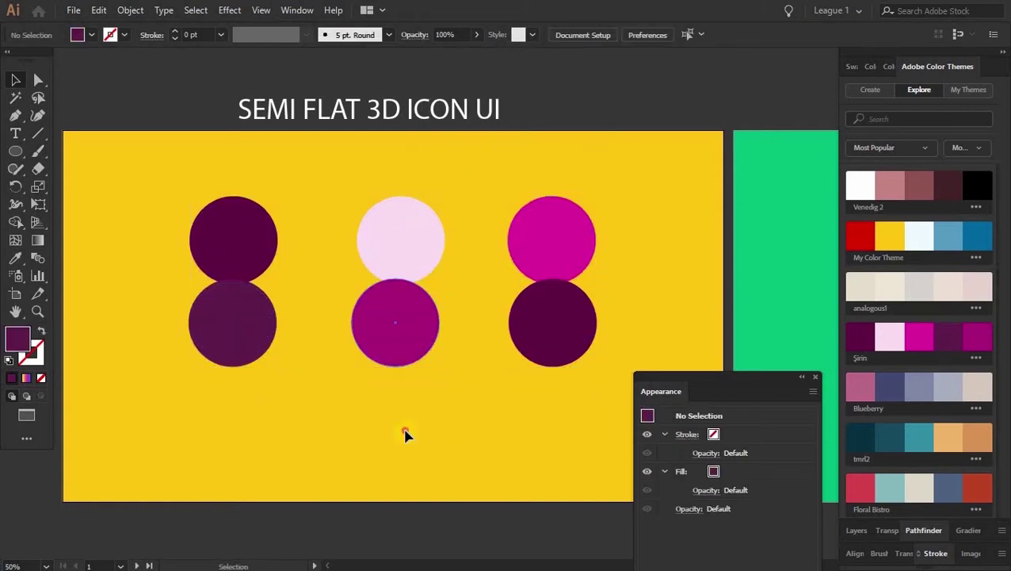
left_click_drag(379, 294, 382, 369)
left_click(617, 467)
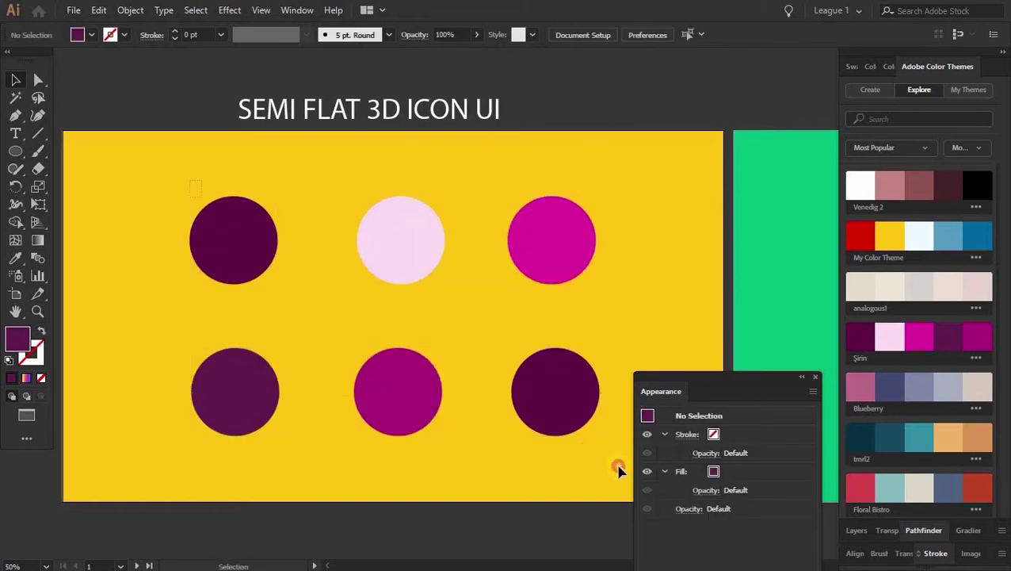
left_click_drag(621, 456, 620, 455)
key("ctrl+g")
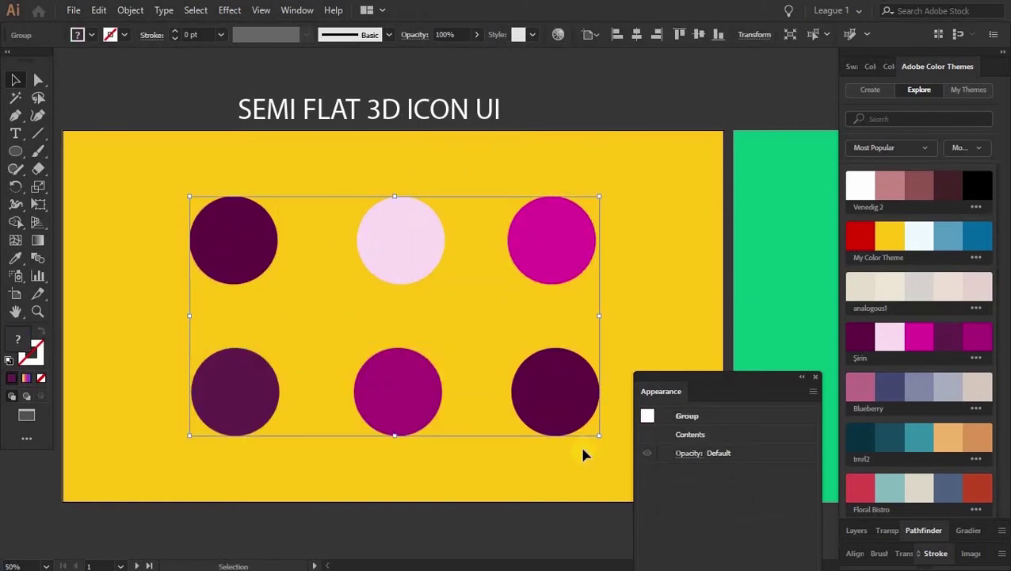
Step: Move the six social media icons from beside the yellow artboard to the empty area below it
key("ctrl+minus")
left_click_drag(281, 279, 321, 180)
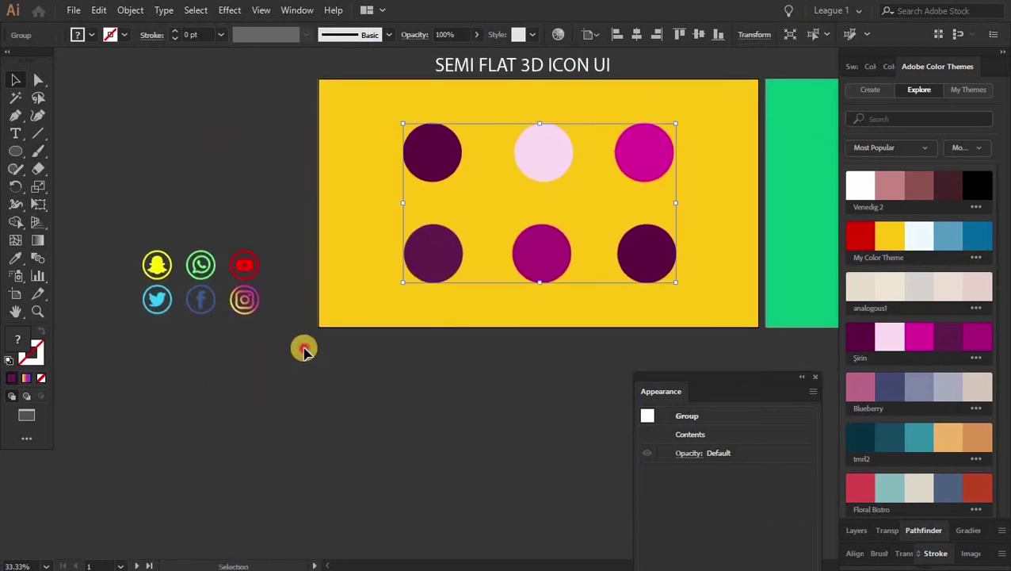
left_click(237, 267)
left_click_drag(238, 266, 564, 374)
Step: Group the six social media icons into a single group
key("ctrl+plus")
key("ctrl+plus")
scroll(497, 315, "up", 2)
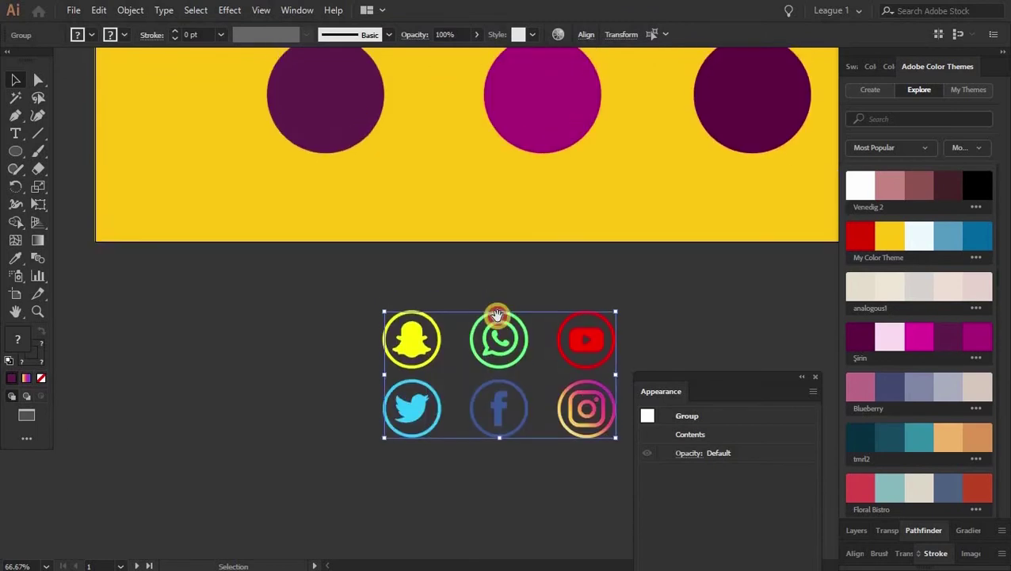
left_click_drag(623, 341, 519, 357)
right_click(492, 354)
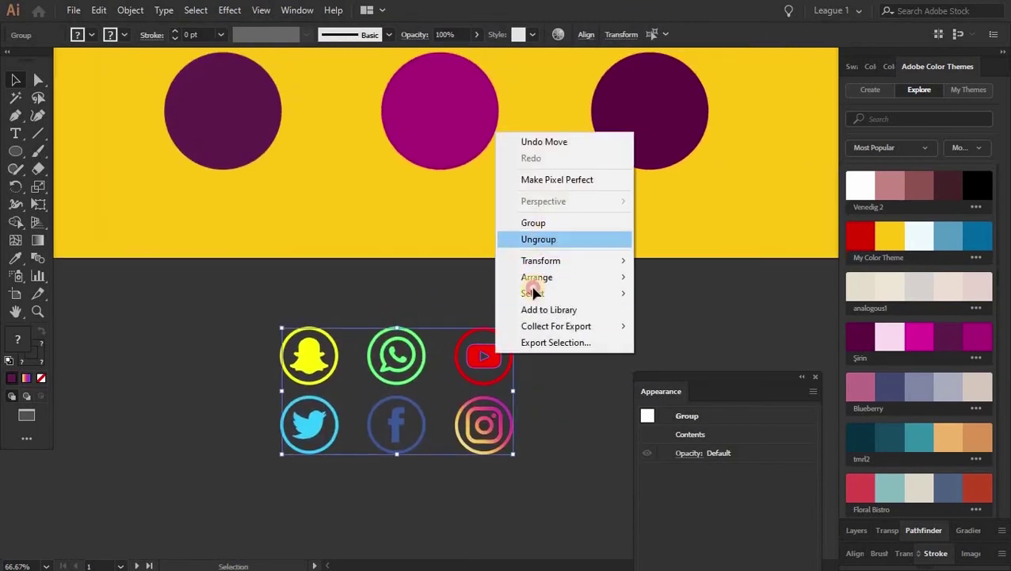
left_click(547, 222)
left_click(434, 409)
Step: Move the social media icon group onto the yellow artboard, over the first two circles of the upper row
left_click_drag(481, 418, 544, 527)
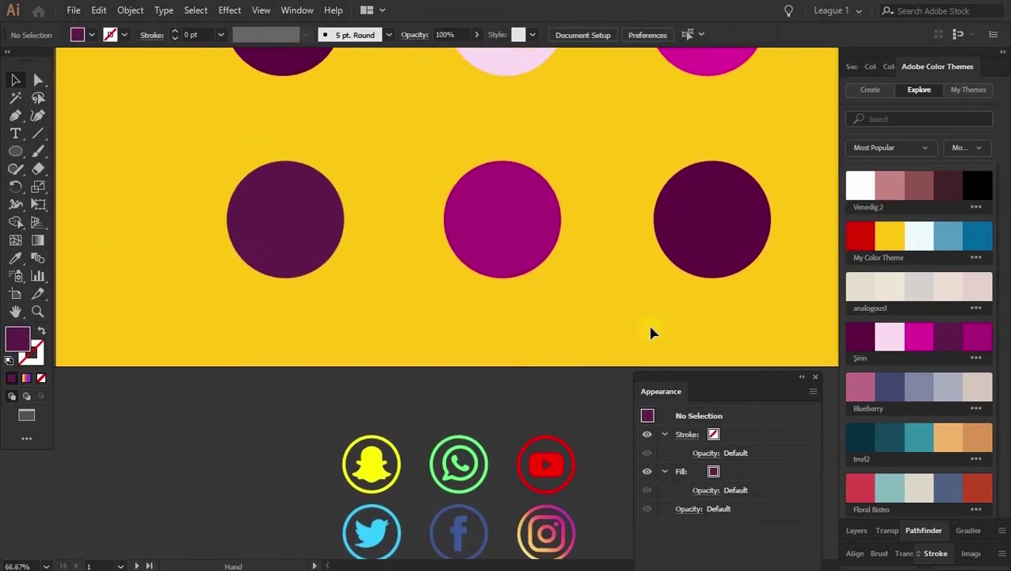
key("ctrl+minus")
left_click_drag(274, 394, 271, 482)
left_click_drag(404, 394, 403, 304)
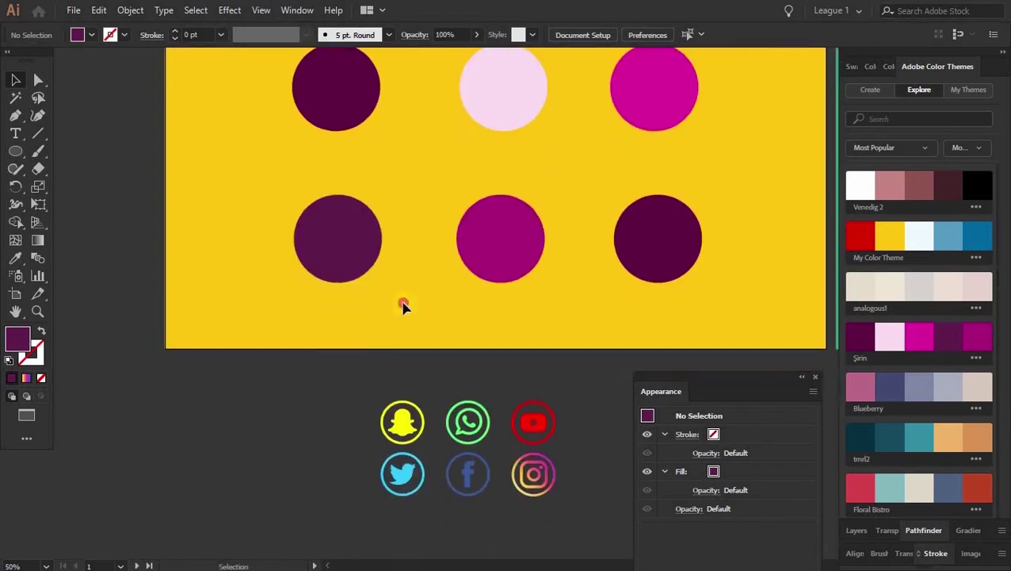
left_click_drag(402, 473, 341, 141)
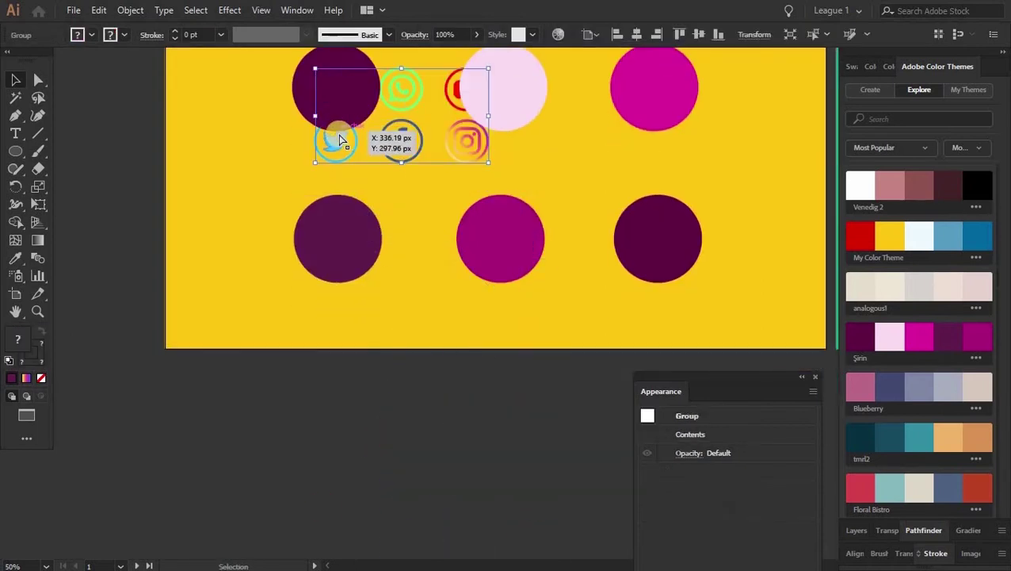
Step: Bring the social media icon group to the front, above the circles
scroll(442, 226, "up", 1)
right_click(514, 300)
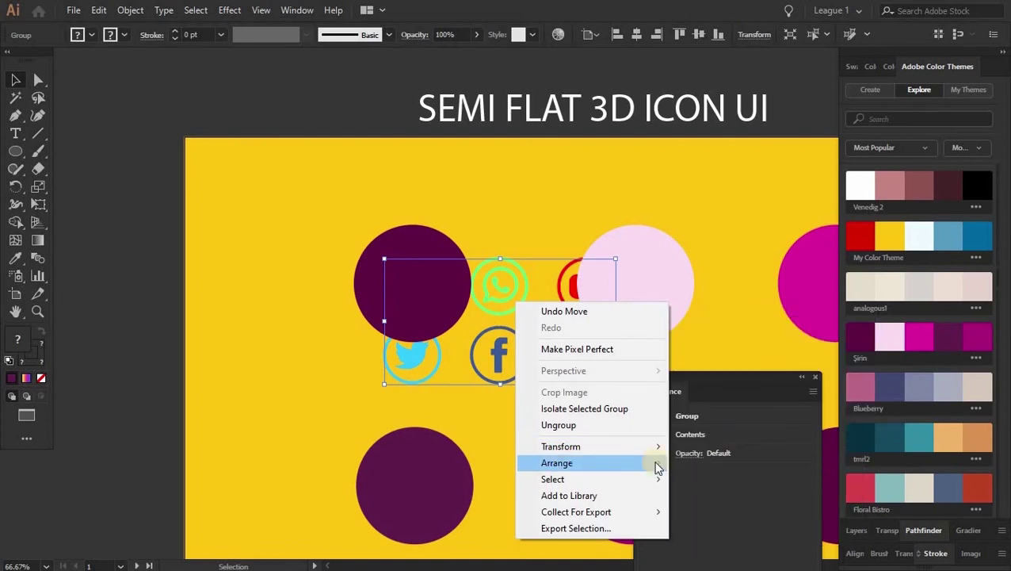
mouse_move(656, 464)
left_click(690, 462)
left_click_drag(515, 320, 360, 243)
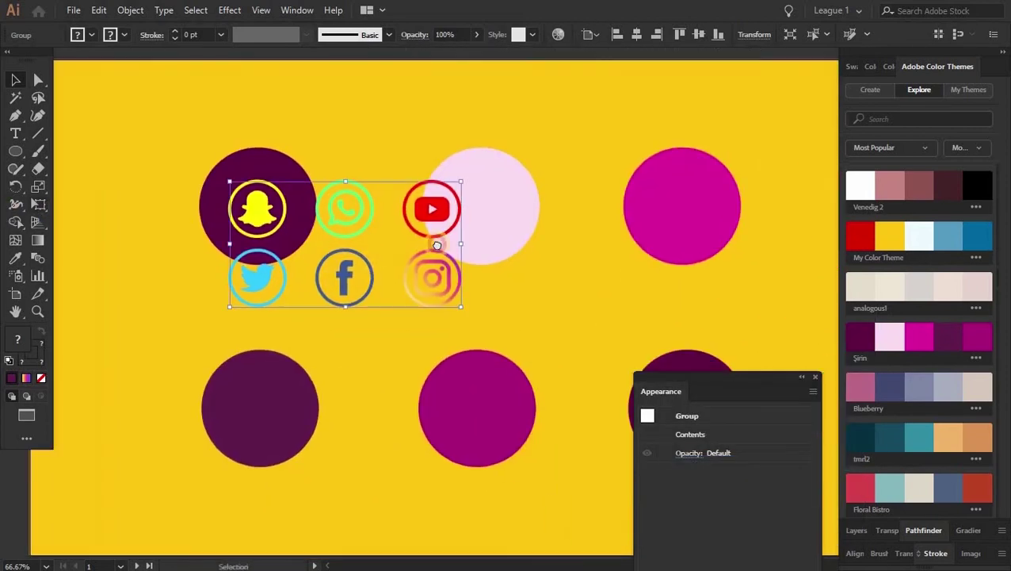
Step: Ungroup the six social media icons on the yellow artboard and clear the selection
left_click_drag(437, 246, 98, 224)
left_click(413, 298)
left_click_drag(406, 268, 414, 292)
key("ctrl+z")
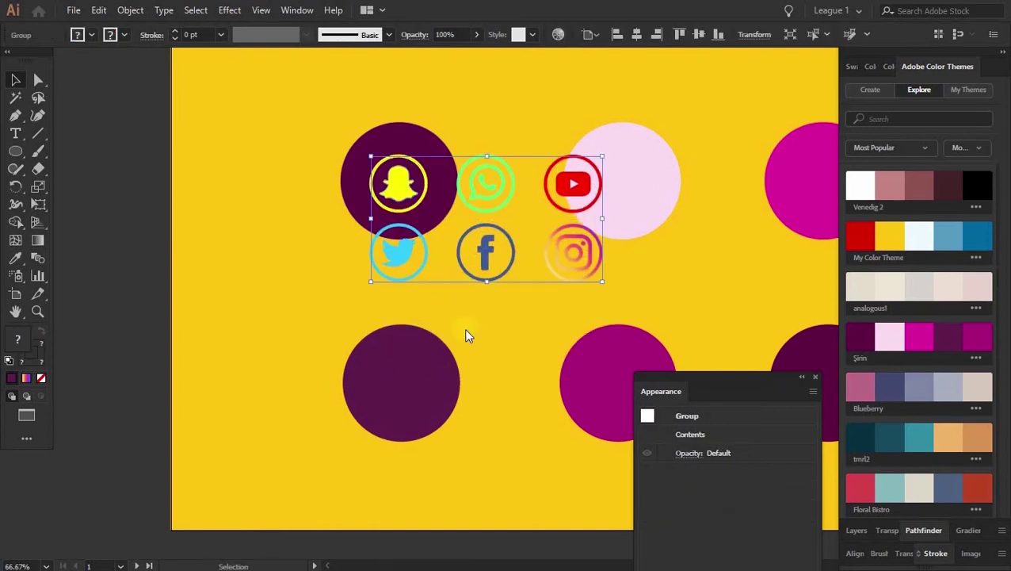
right_click(466, 337)
left_click(170, 279)
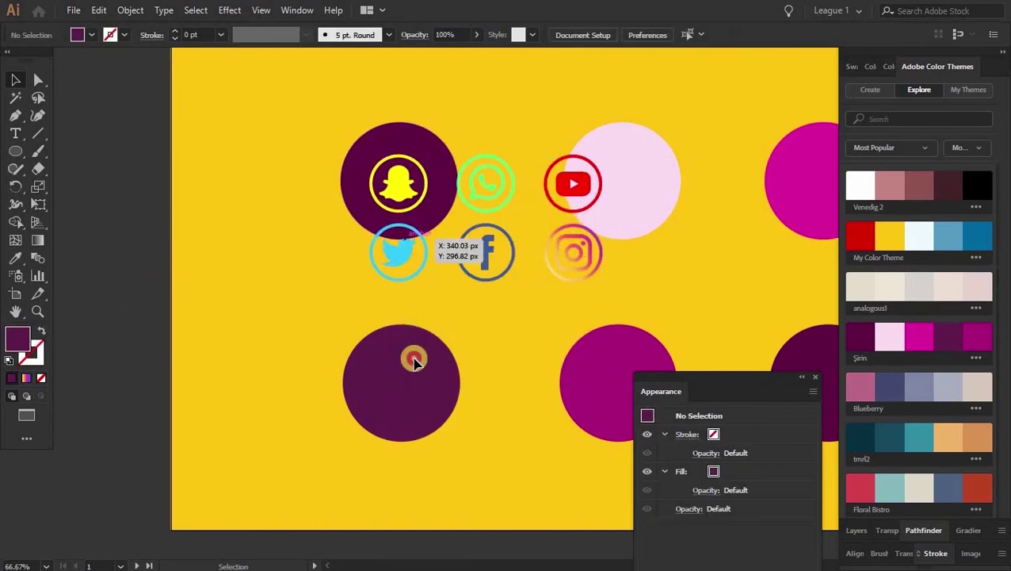
Step: Place each icon on its own circle: Snapchat, Facebook and YouTube in the upper row; Twitter, WhatsApp and Instagram in the lower row
left_click_drag(415, 361, 414, 370)
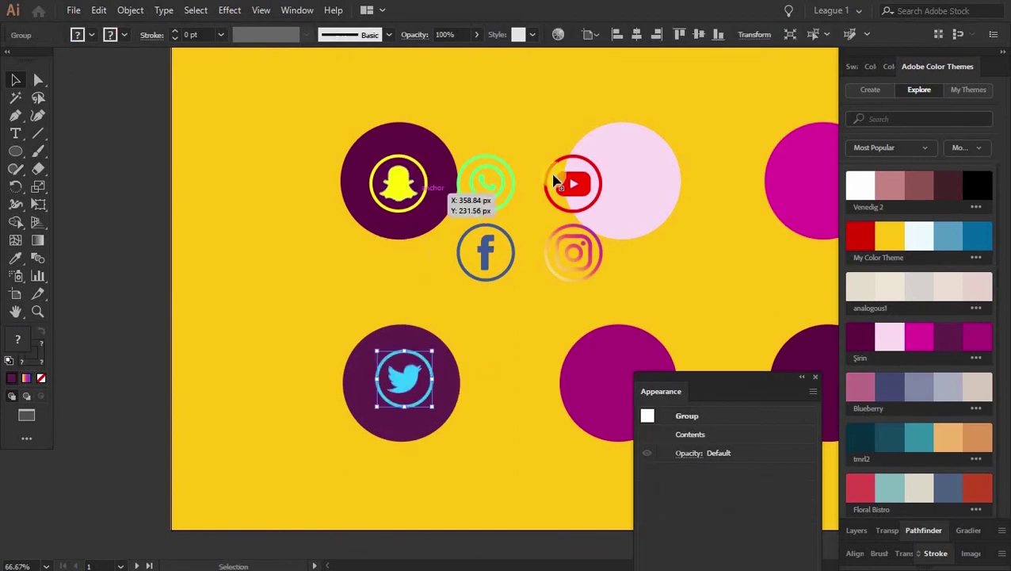
left_click_drag(489, 133, 395, 111)
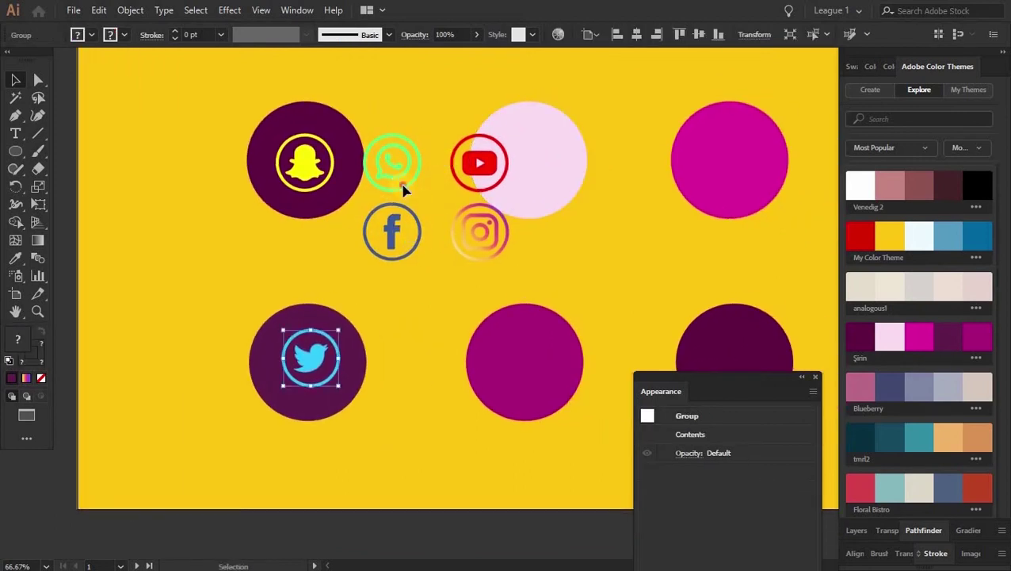
left_click_drag(402, 189, 535, 389)
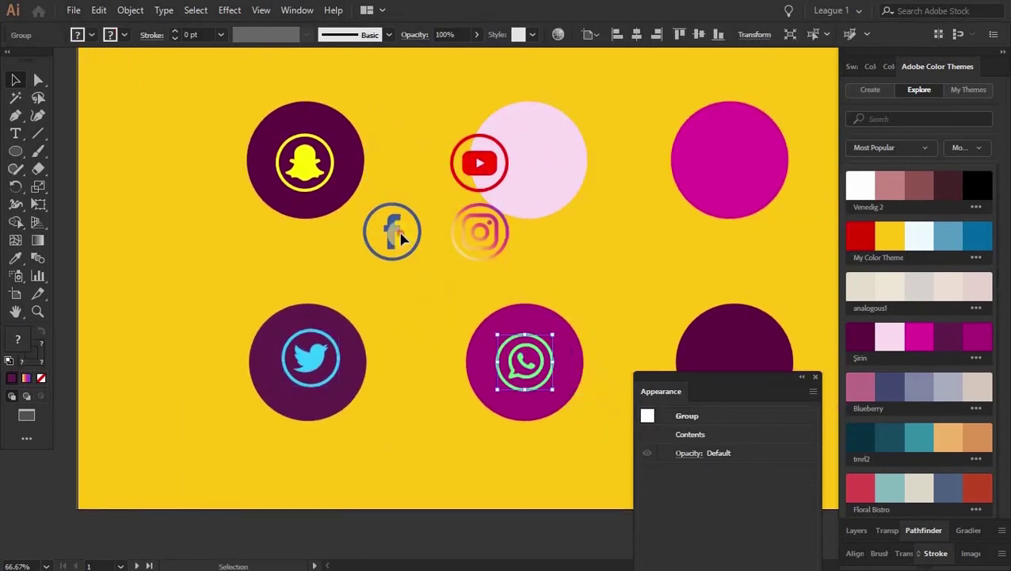
left_click_drag(399, 230, 627, 380)
key("ctrl+z")
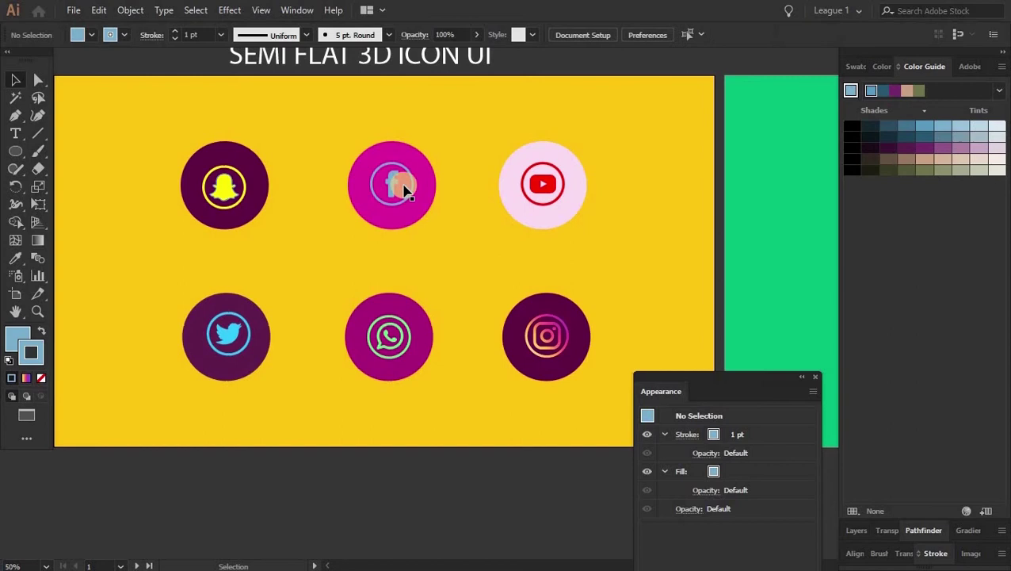
Step: Group the three upper-row icons together and the three lower-row icons together as two separate groups
left_click_drag(398, 187, 535, 182)
left_click(544, 183, "shift")
left_click(561, 350, "shift")
left_click(373, 343, "shift")
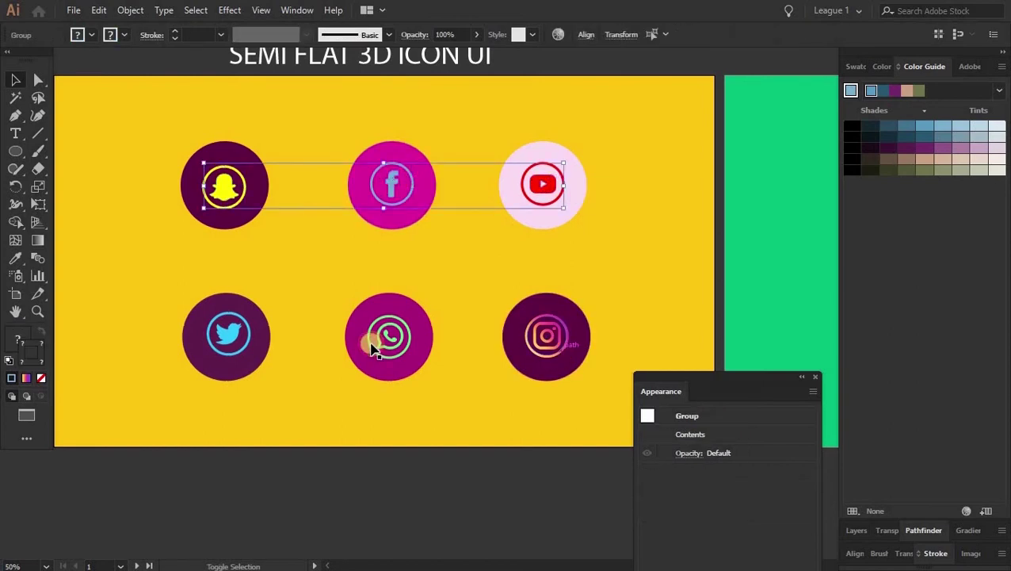
left_click(242, 333, "shift")
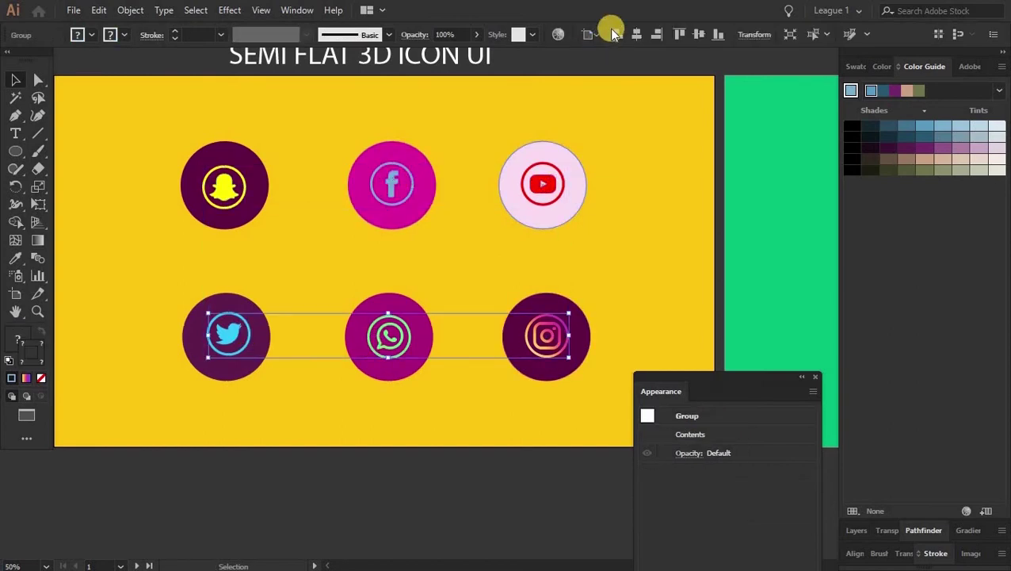
Step: Centre the lower and the upper icon row vertically on the artboard in turn, moving each back over its circles
left_click(700, 33)
left_click_drag(389, 263, 386, 336)
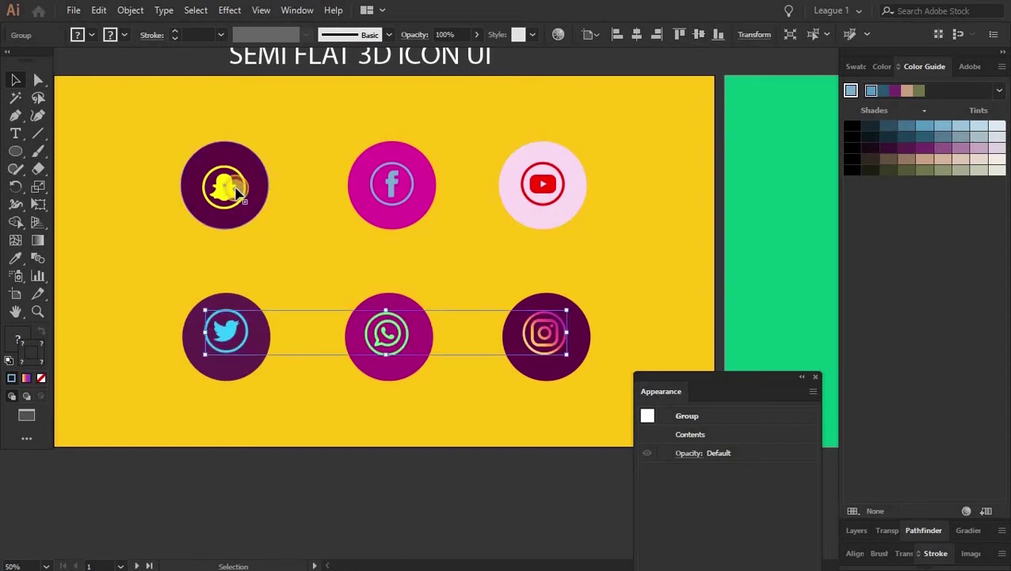
left_click(237, 189)
left_click(699, 34)
left_click_drag(398, 254, 398, 179)
Step: Align the upper and lower icon row groups to each other by their horizontal centres
left_click(391, 334, "shift")
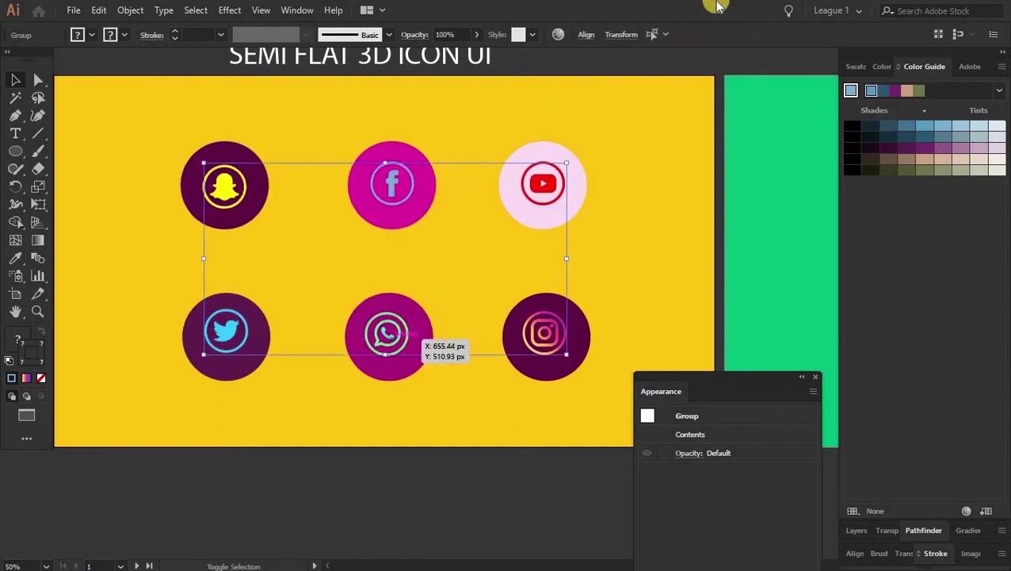
left_click(586, 34)
left_click(466, 79)
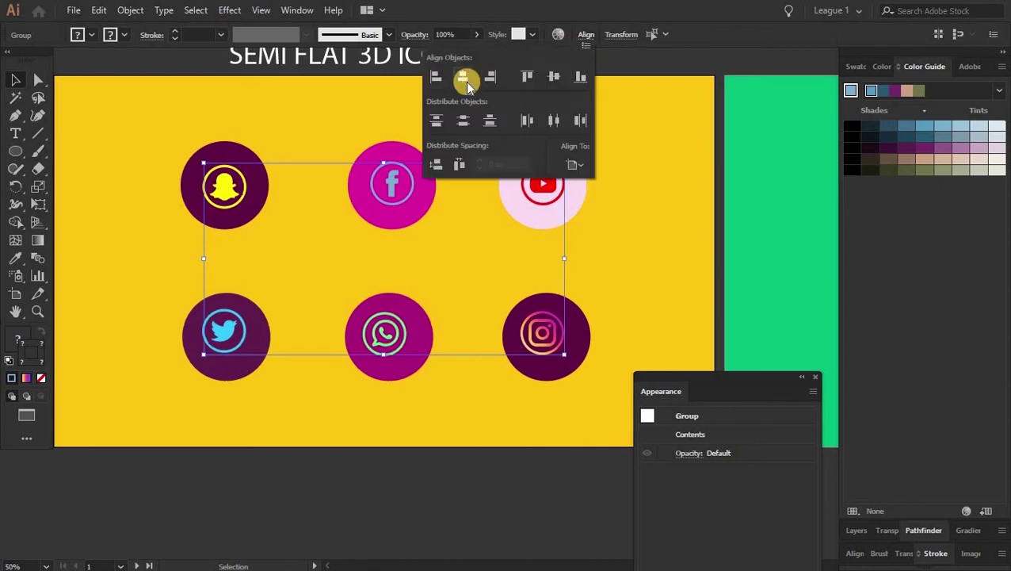
left_click(617, 226)
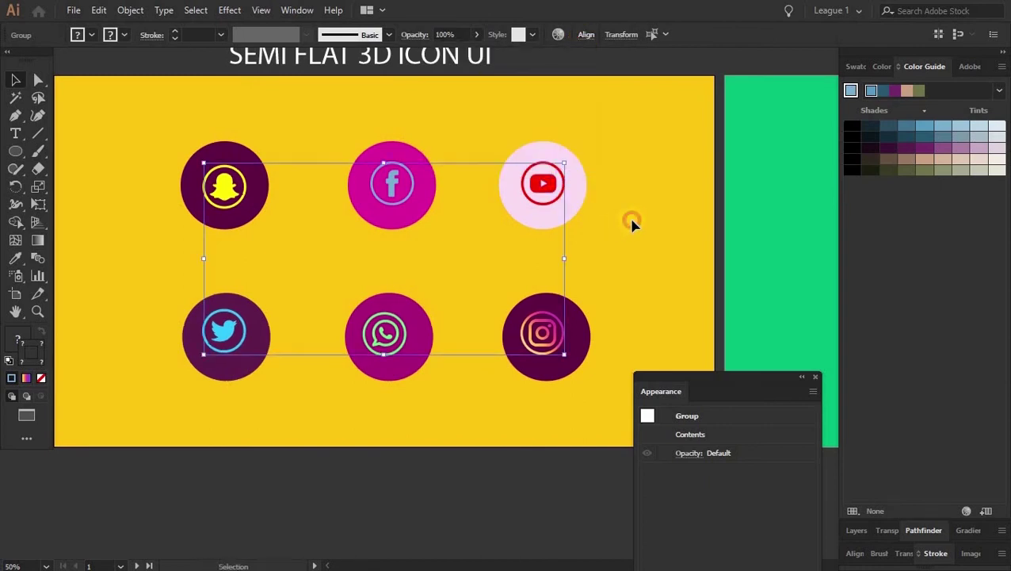
left_click(630, 217)
Step: Nudge the icons and circles slightly to the right on the yellow artboard, centring the WhatsApp icon on its circle
key("ctrl+minus")
scroll(462, 279, "down", 2)
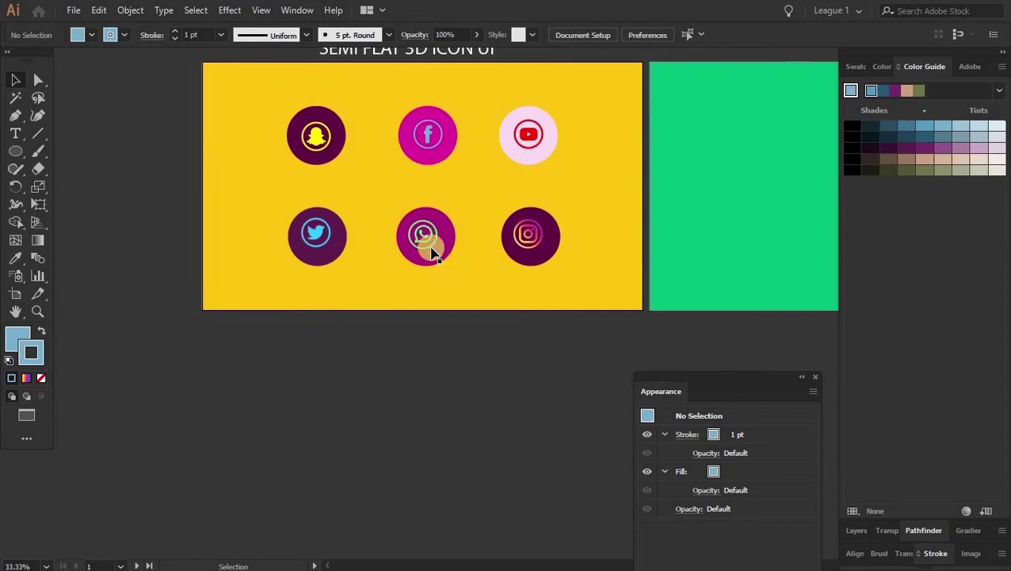
left_click(424, 247)
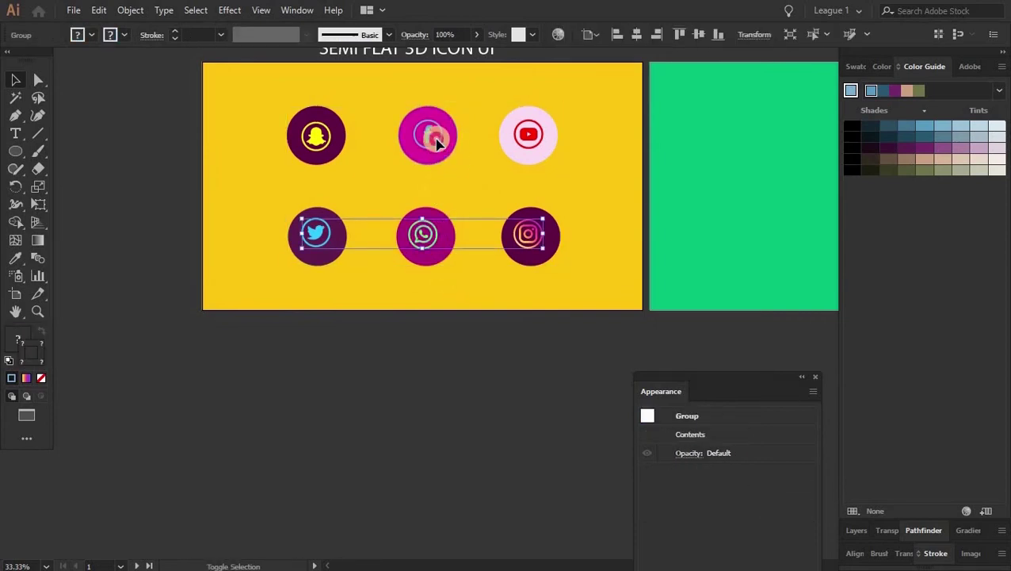
left_click(437, 143, "shift")
left_click(437, 143, "shift")
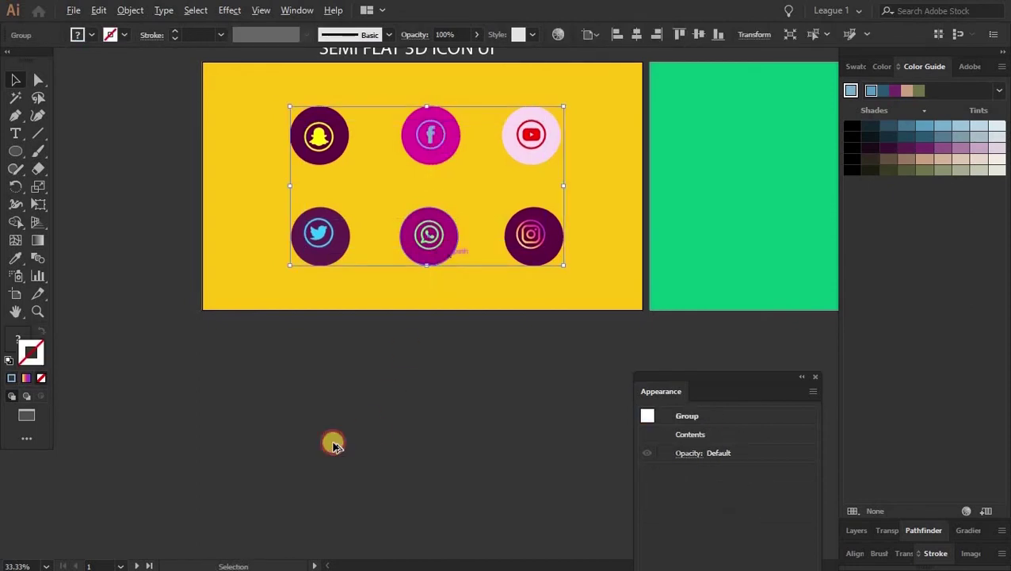
Step: Place a copy of the six-circle group in the empty area below the yellow artboard
left_click_drag(333, 443, 277, 455)
left_click(691, 224)
left_click_drag(655, 255, 644, 289)
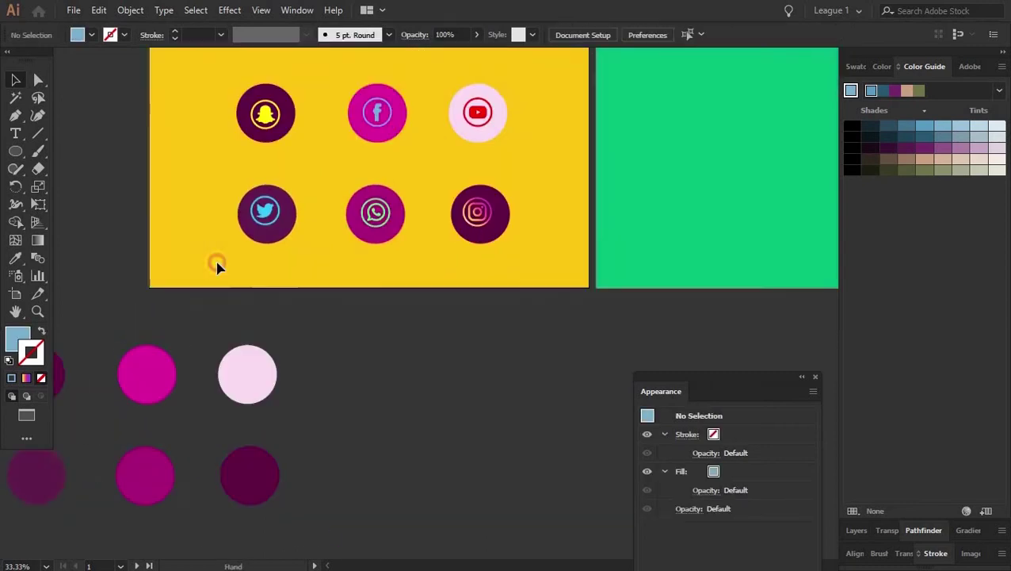
left_click_drag(217, 262, 377, 190)
Step: Fill the copied circles with the black swatch and shift them slightly up and to the left below the artboard
left_click_drag(151, 245, 510, 457)
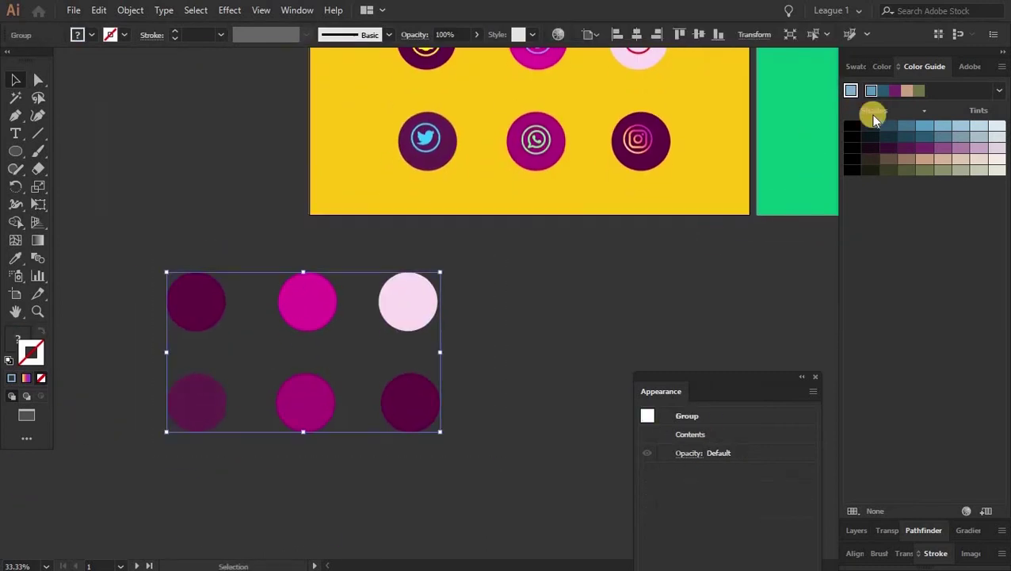
left_click(856, 131)
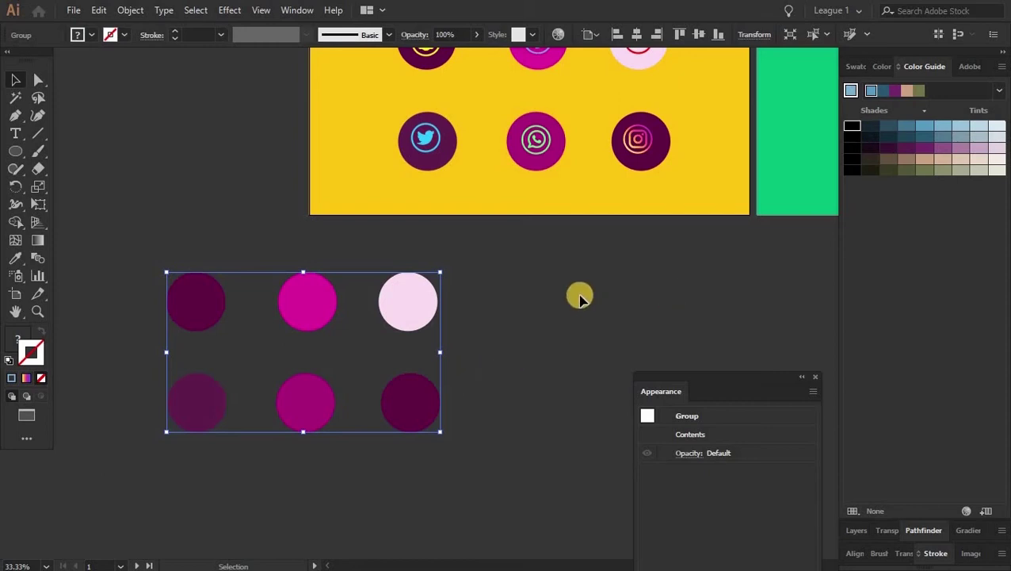
left_click(92, 35)
left_click(45, 61)
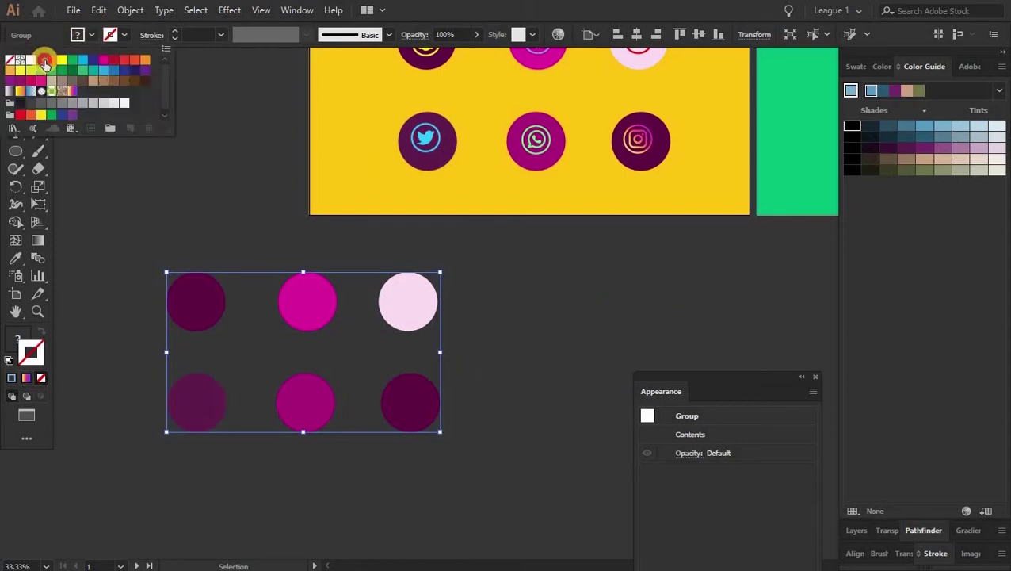
left_click(171, 200)
scroll(311, 346, "up", 1)
left_click_drag(174, 348, 127, 321)
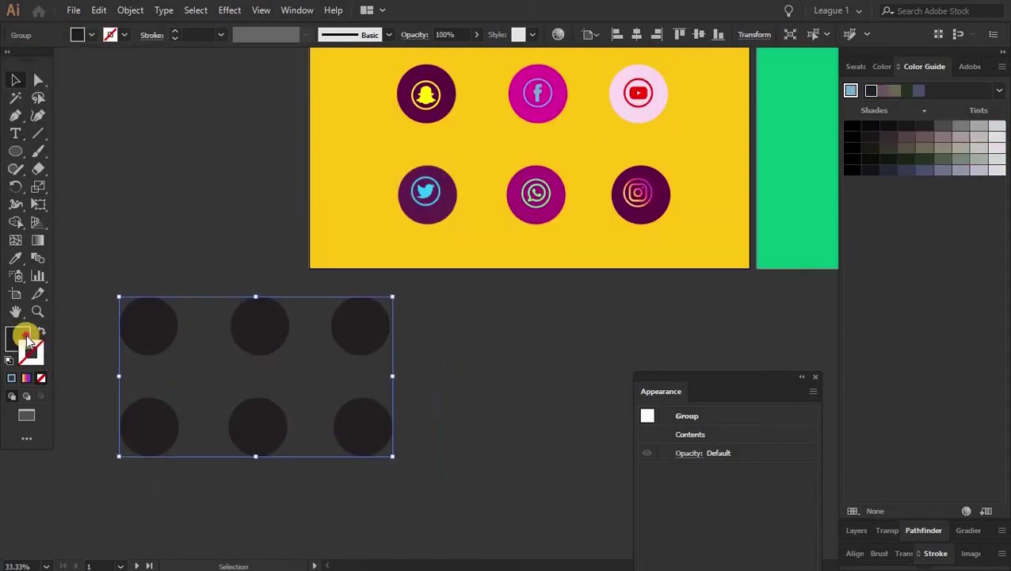
Step: Set the fill colour of the copied circles to hex 020202 and clear the selection
left_click(21, 343)
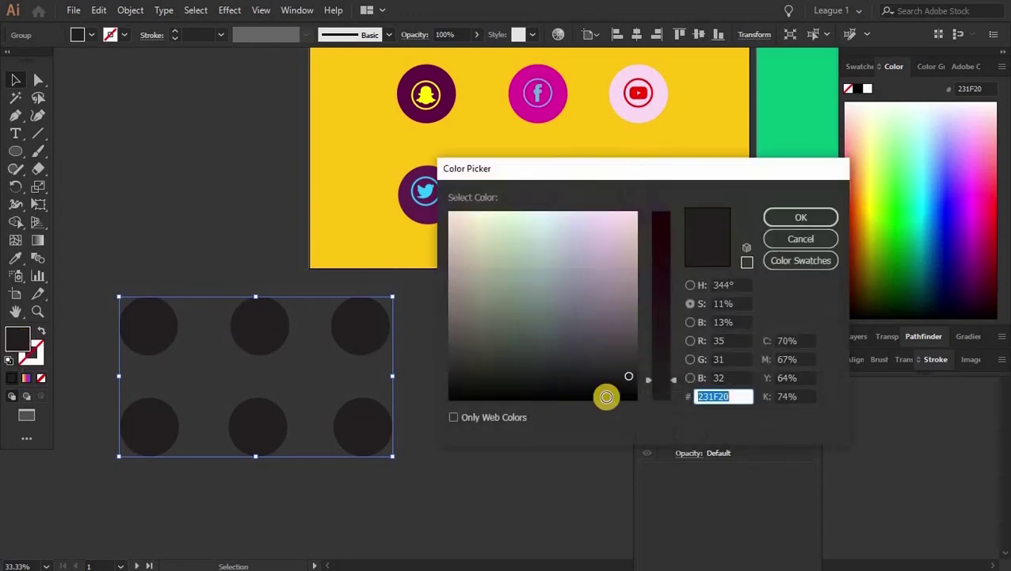
type("020202")
left_click(789, 217)
left_click(493, 327)
left_click_drag(414, 198, 384, 290)
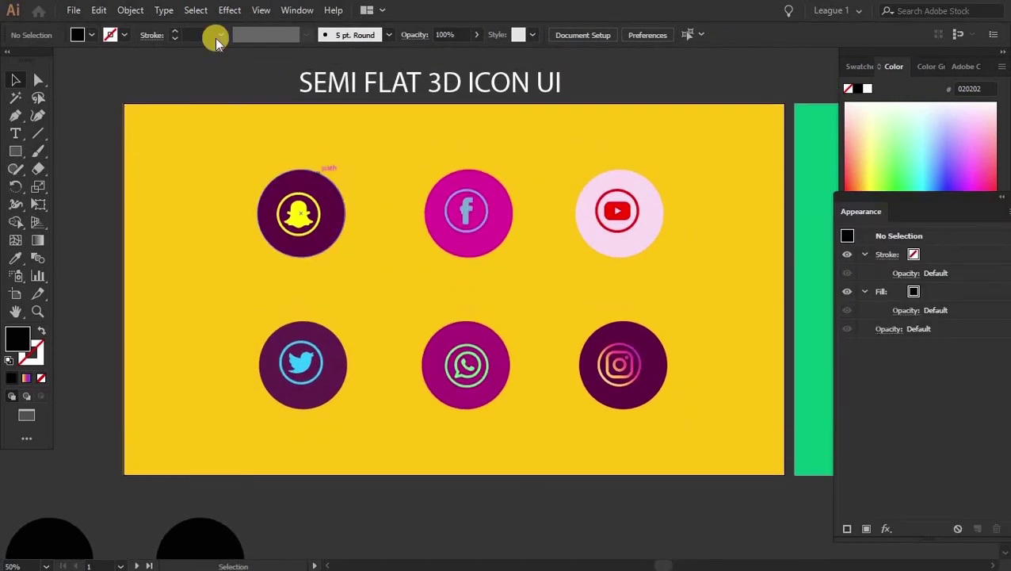
Step: Start a 3D Extrude & Bevel effect on the group of six coloured circles with an extrude depth of 7 pt
key("ctrl+z")
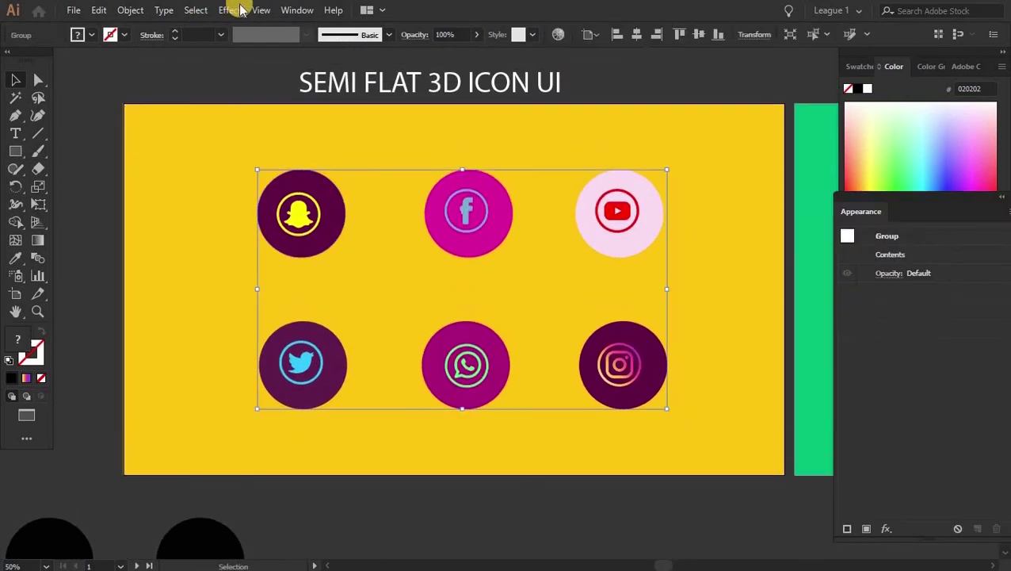
left_click(229, 10)
mouse_move(373, 95)
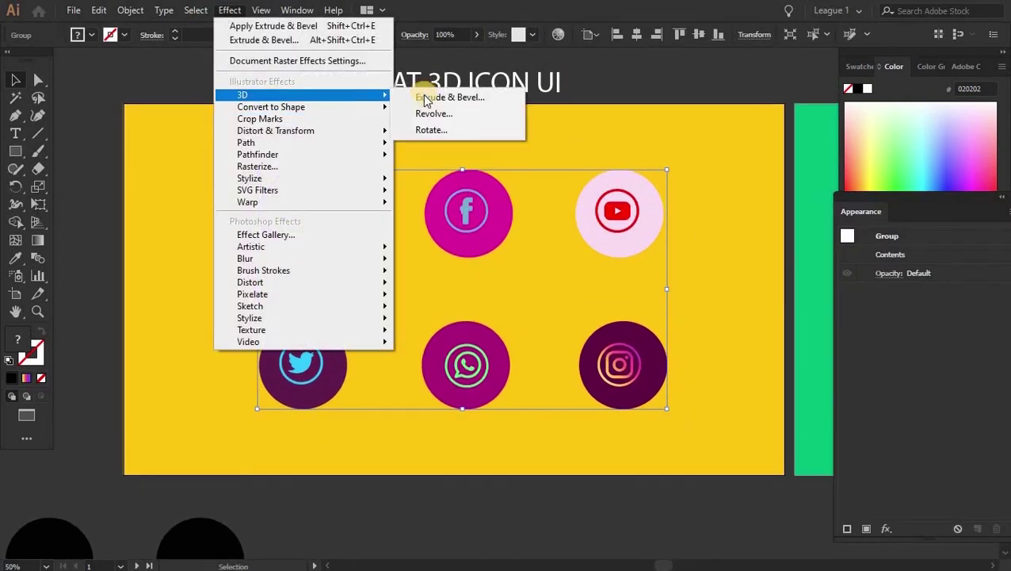
left_click(425, 98)
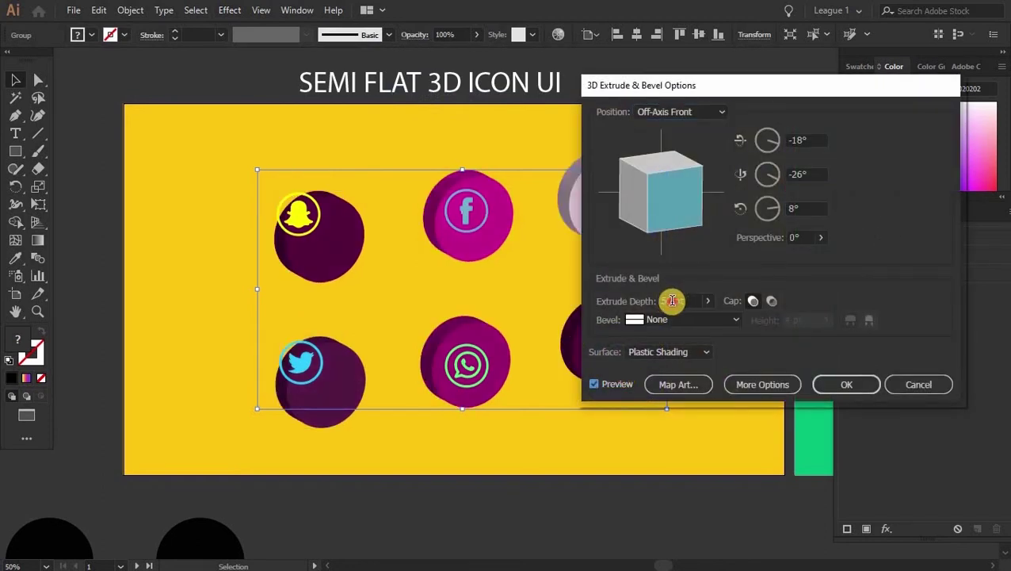
left_click_drag(672, 300, 662, 300)
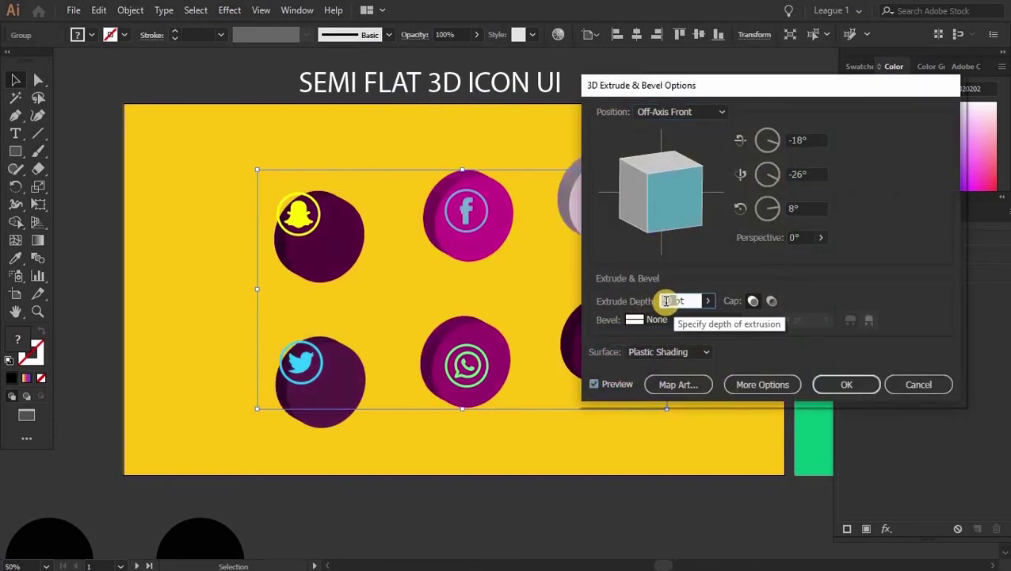
type("7")
Step: Set the extrude depth to 10 pt and rotate the circles to a custom orientation of 37°, -38° and 23°
left_click(708, 302)
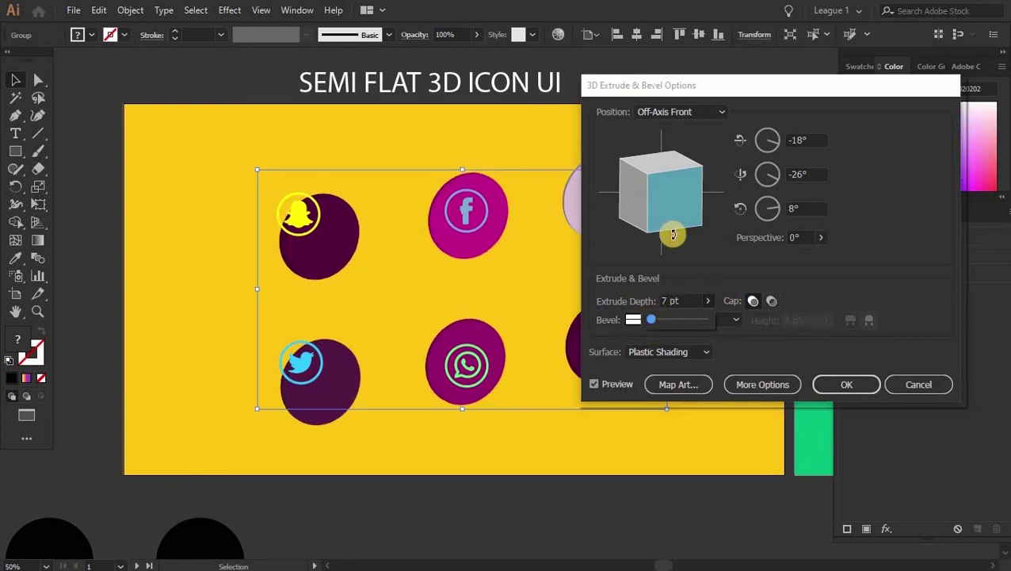
left_click(664, 311)
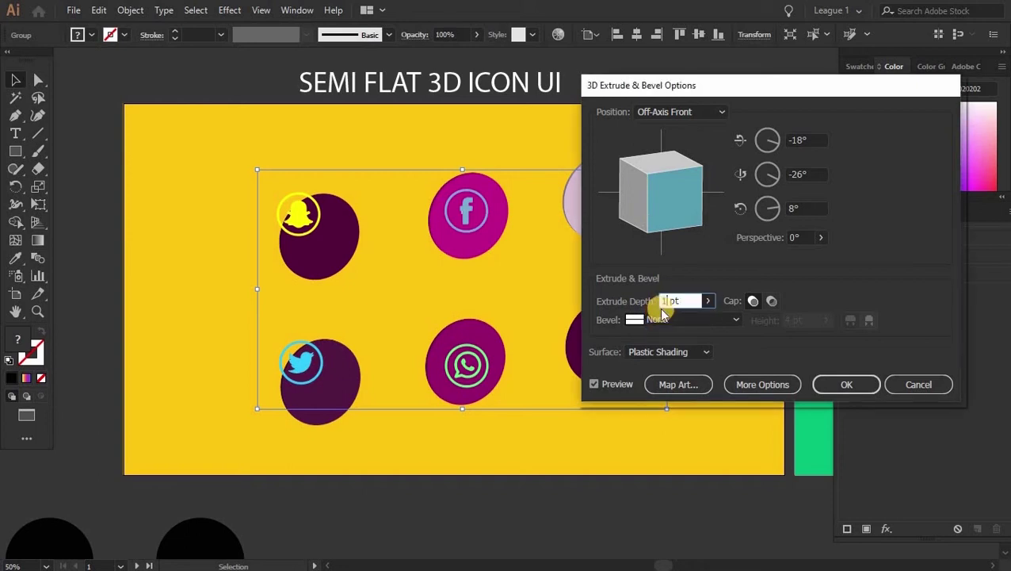
type("10")
left_click(664, 201)
mouse_move(665, 195)
left_mouse_down()
mouse_move(652, 176)
mouse_move(675, 217)
mouse_move(702, 187)
mouse_move(668, 219)
mouse_move(684, 178)
mouse_move(671, 190)
mouse_move(677, 202)
left_mouse_up()
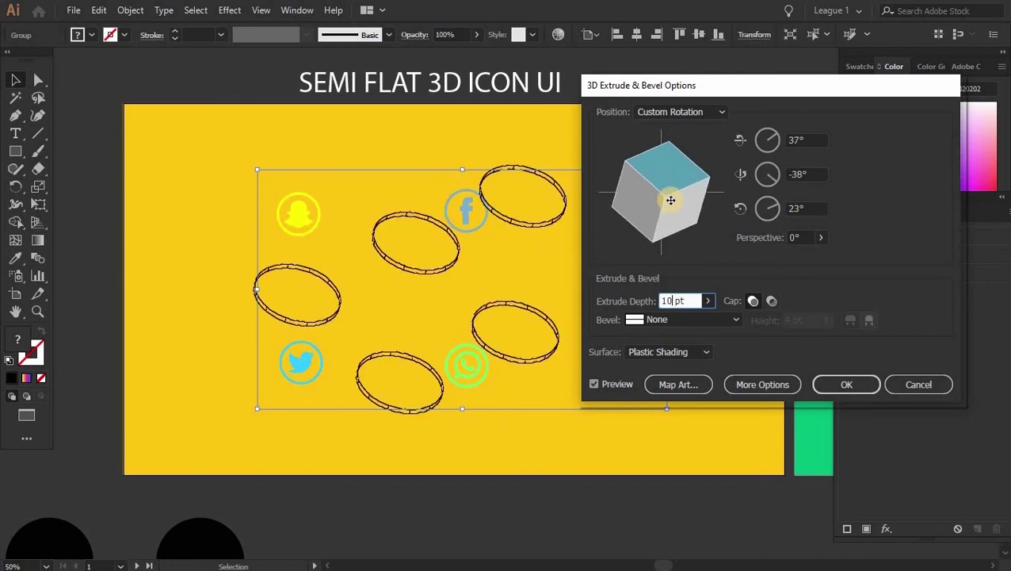
Step: Set the perspective to 40°, keep the Plastic Shading surface and apply the extrusion to the circles
left_click(797, 238)
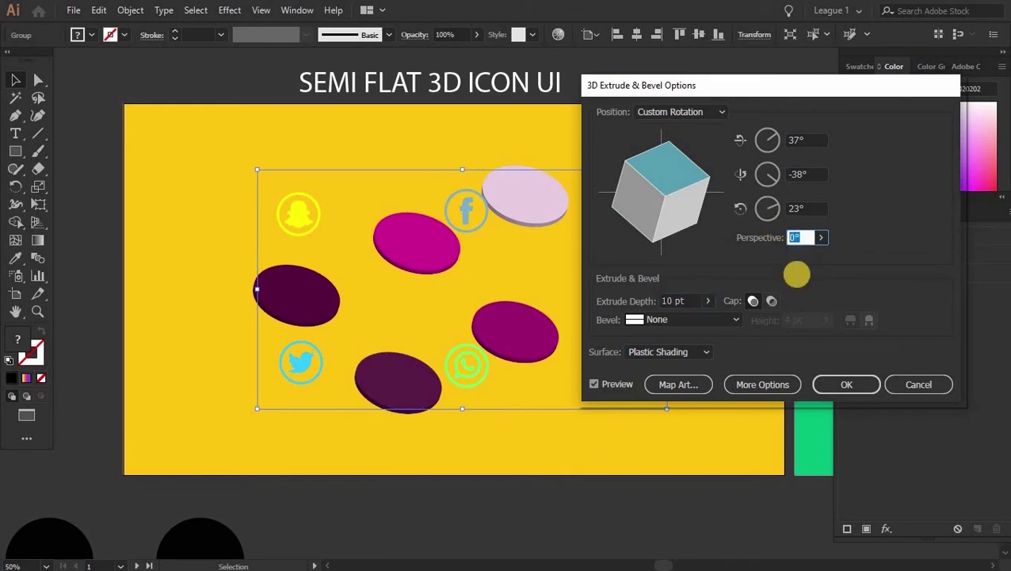
type("30")
left_click(616, 384)
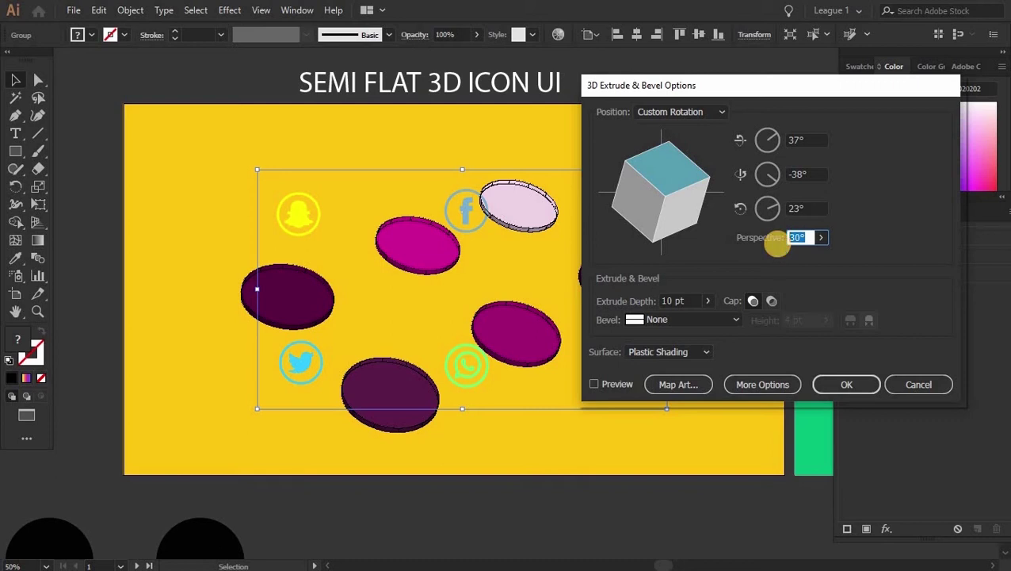
left_click(617, 384)
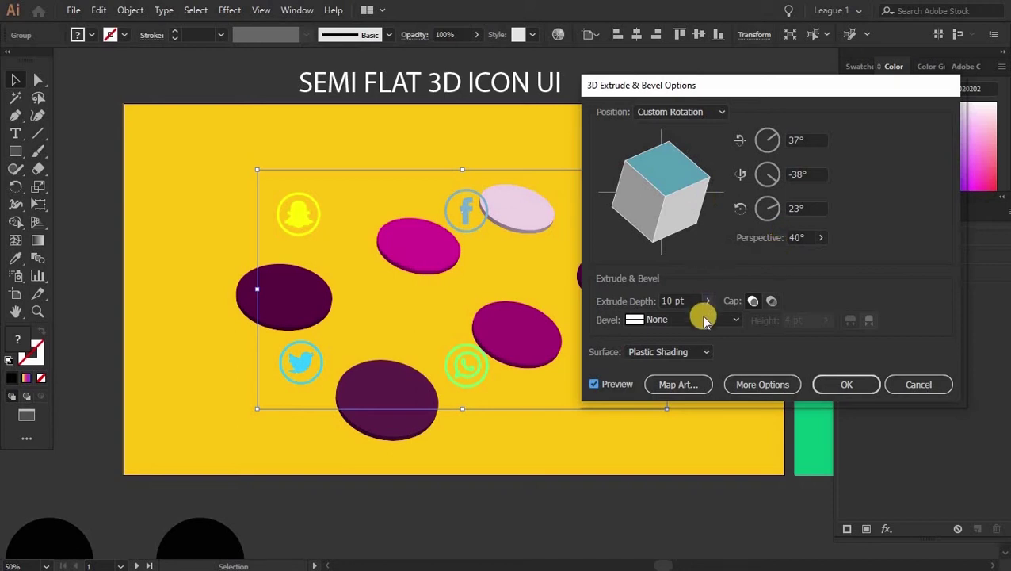
left_click(681, 354)
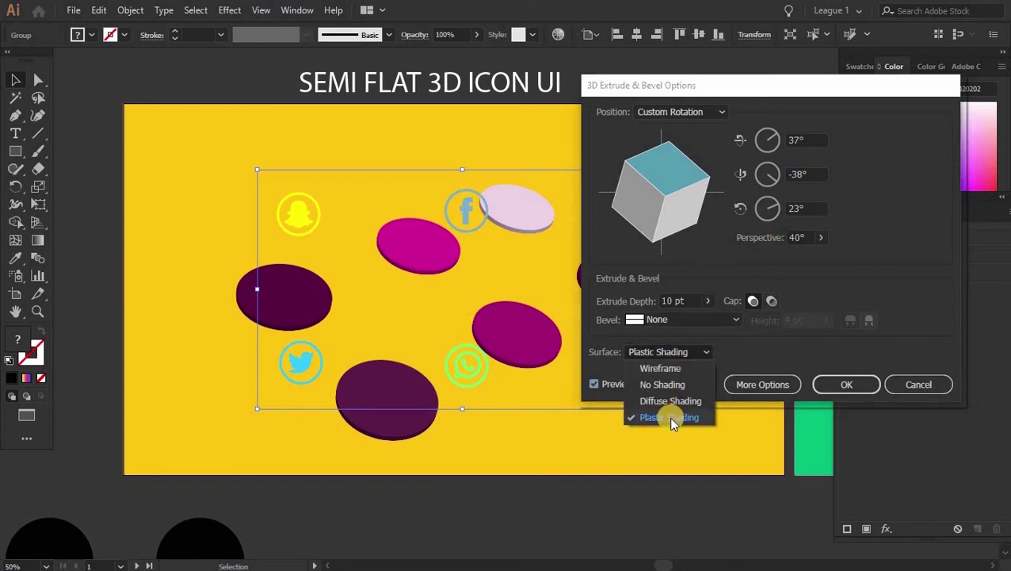
left_click(761, 348)
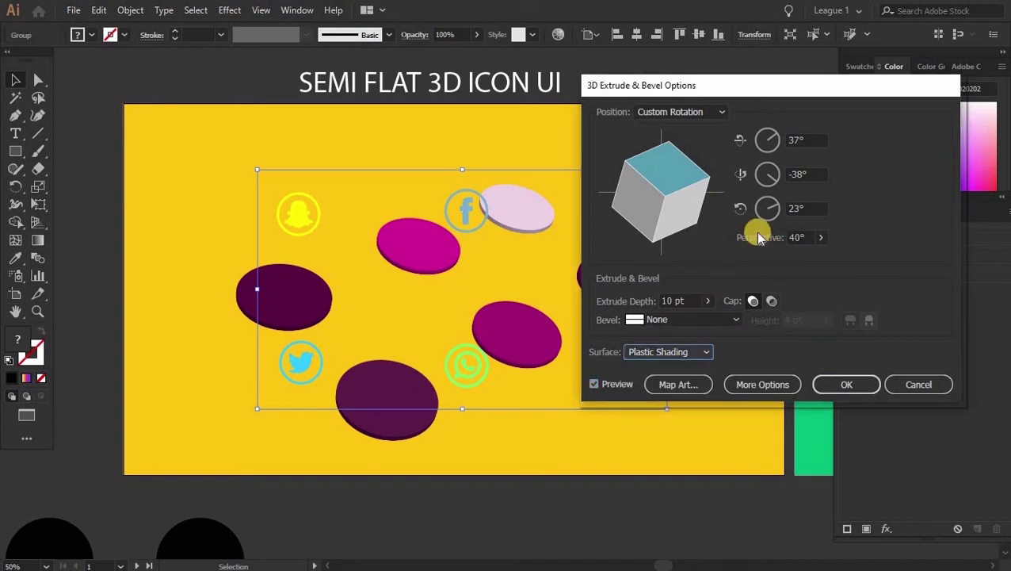
left_click(838, 388)
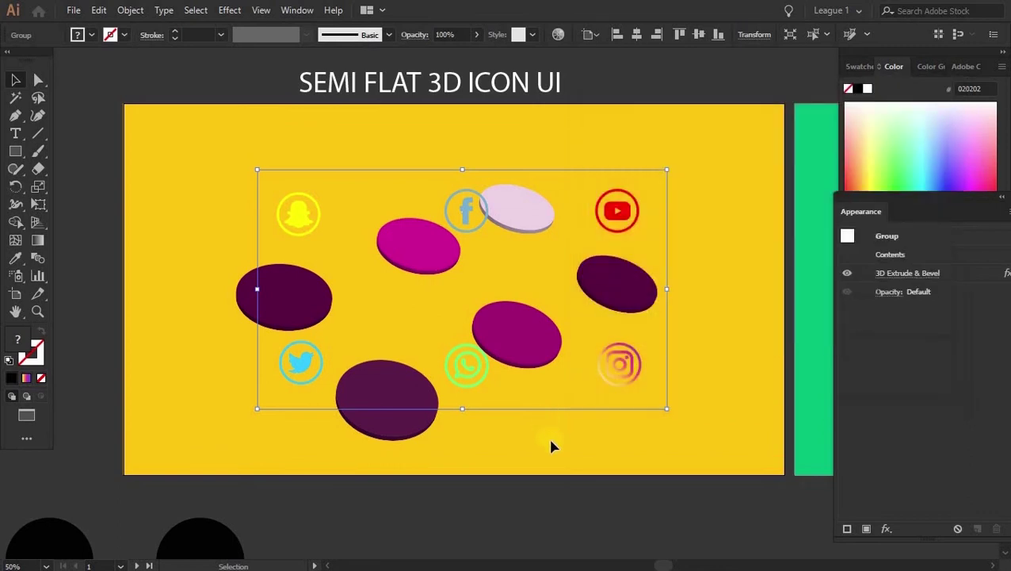
Step: Open the circle group's 3D Extrude & Bevel settings and place the reference screenshot of them beside the yellow artboard
scroll(552, 445, "down", 1)
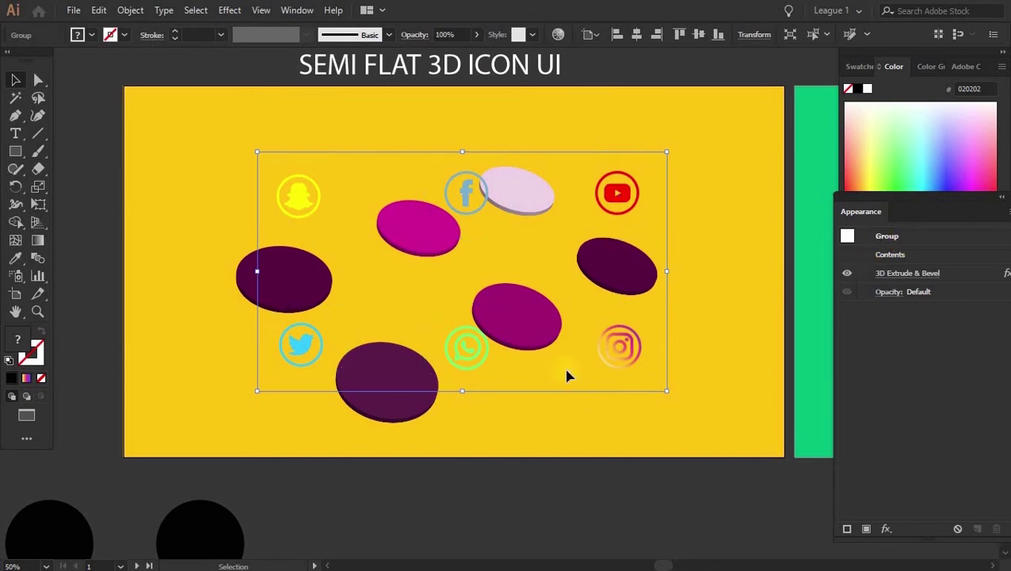
left_click_drag(773, 273, 778, 272)
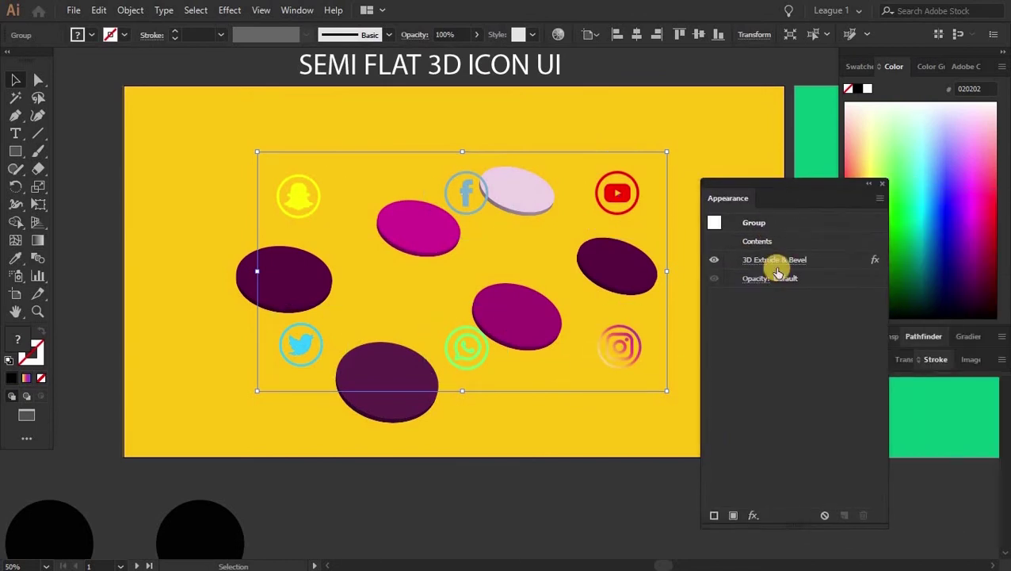
left_click(772, 261)
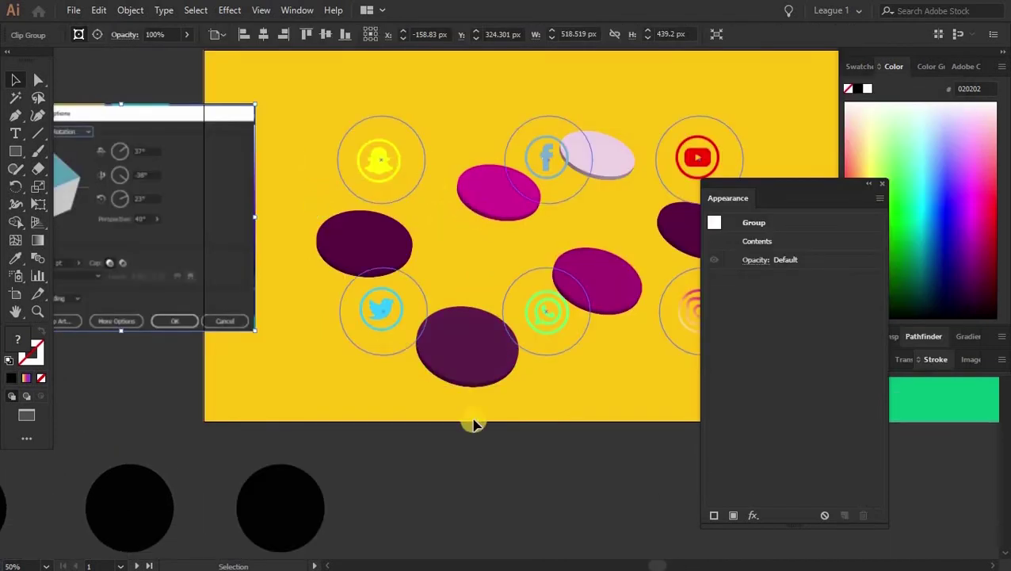
left_click(474, 350)
left_click_drag(179, 240, 253, 280)
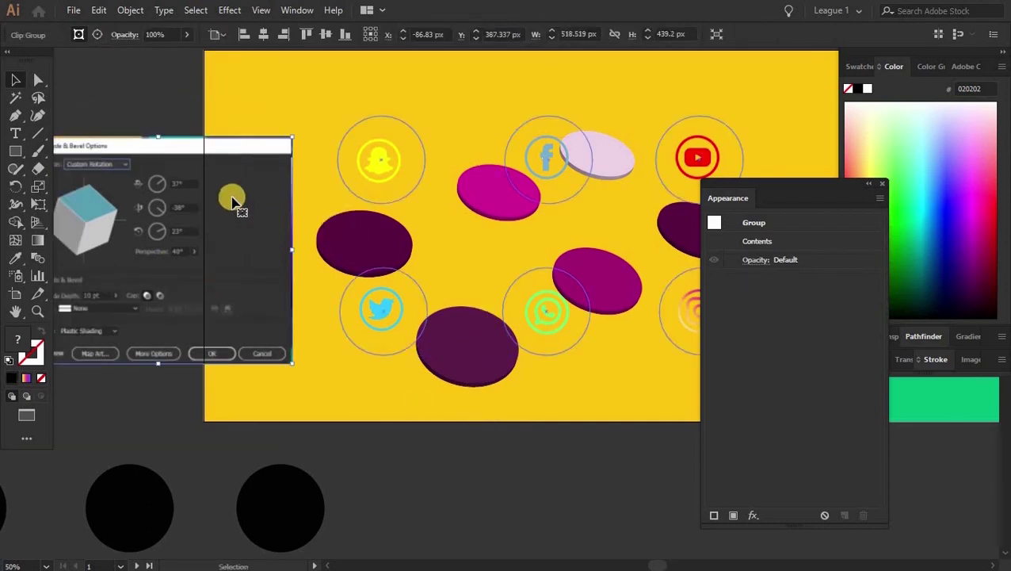
Step: Start a 3D Extrude & Bevel effect on the group of social media icons with the No Shading surface
left_click(387, 161)
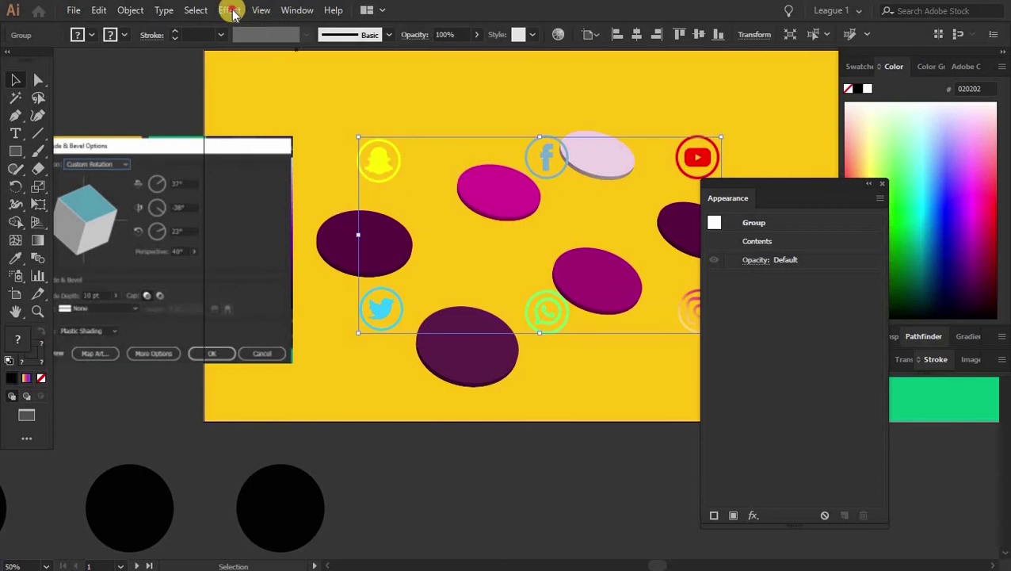
left_click(229, 10)
left_click(272, 94)
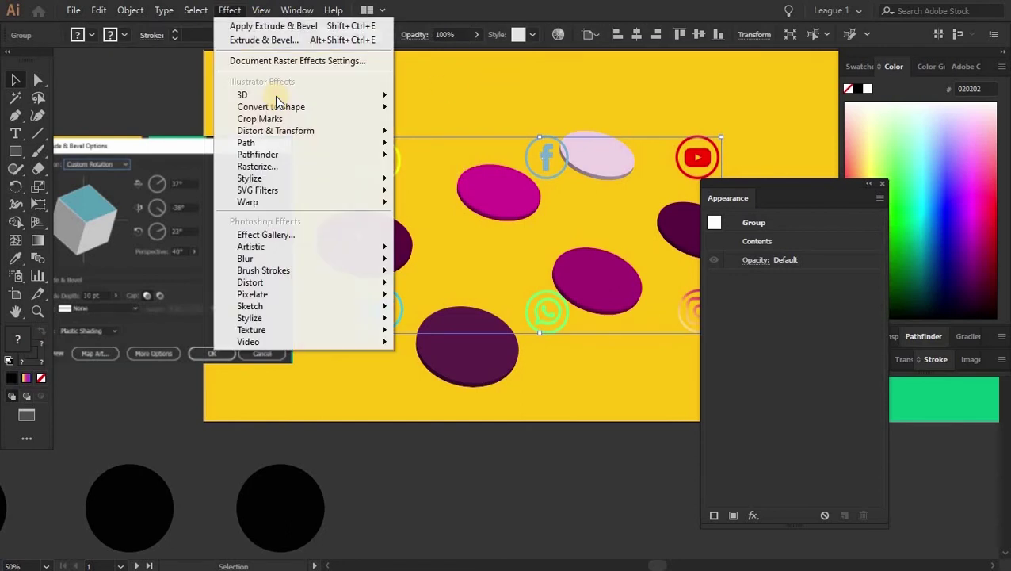
left_click(432, 97)
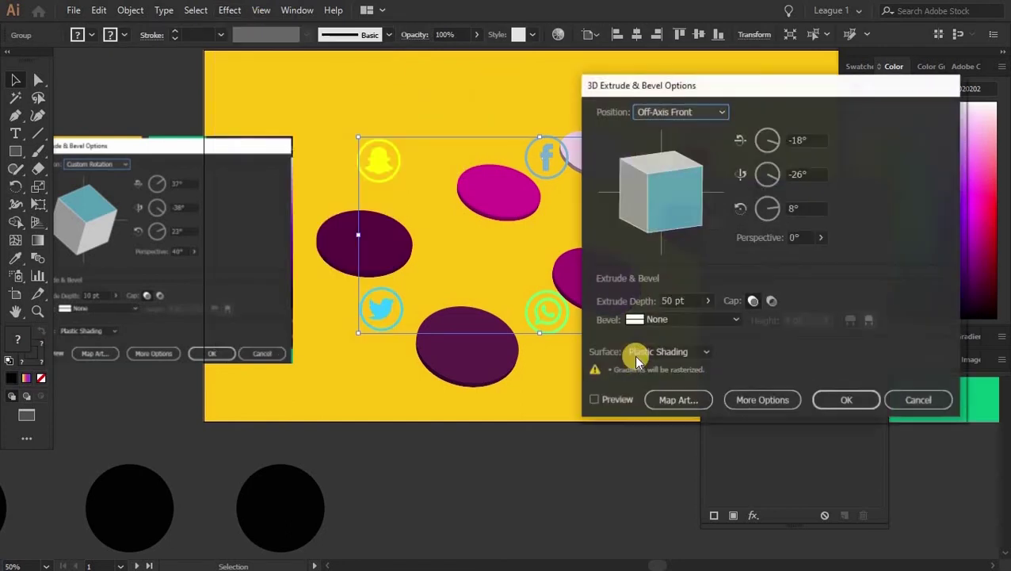
left_click(696, 351)
left_click(684, 384)
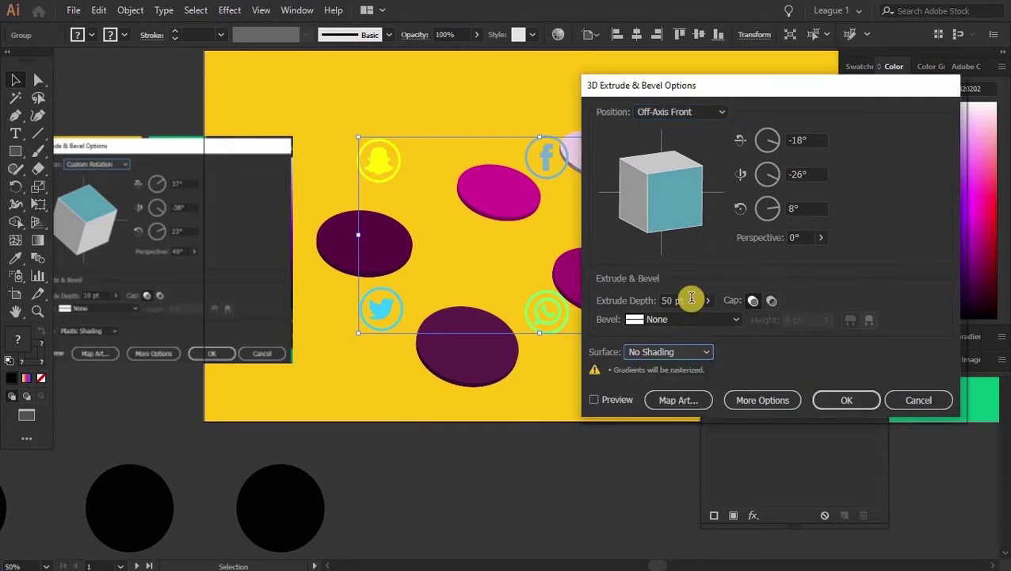
Step: Set the icons' extrude depth to 0 pt and turn on the effect preview
left_click(691, 301)
double_click(691, 300)
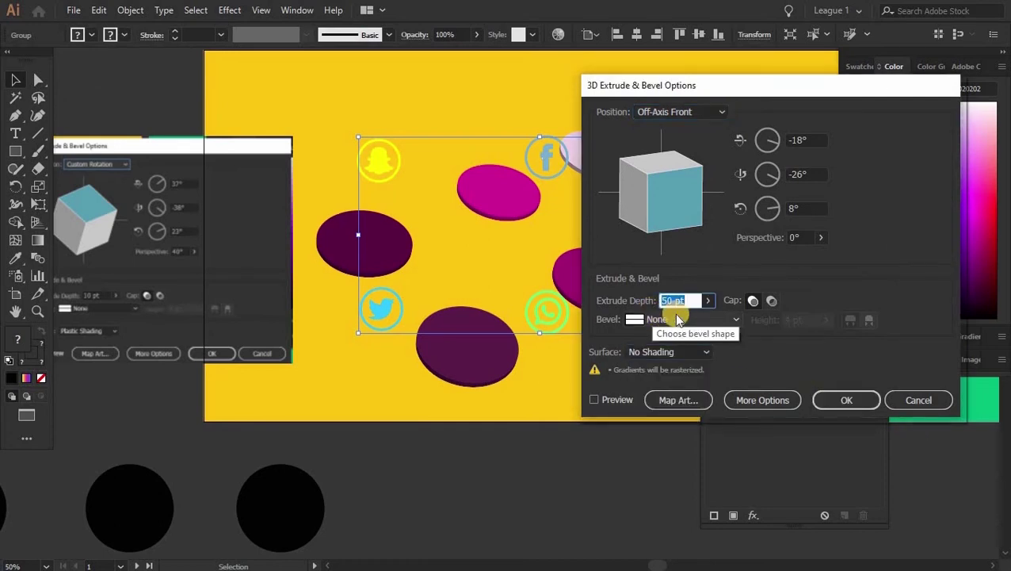
type("0")
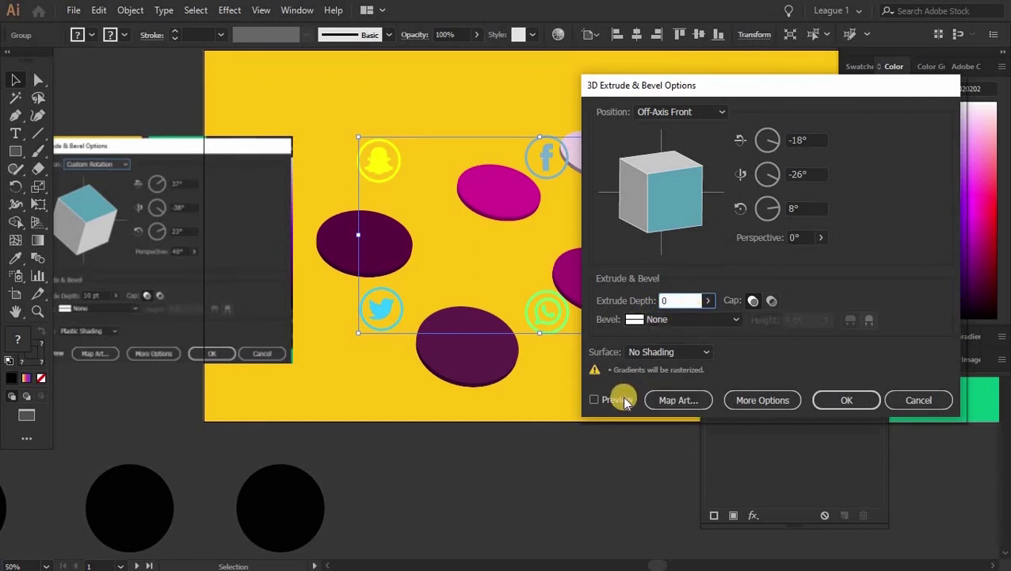
left_click(625, 400)
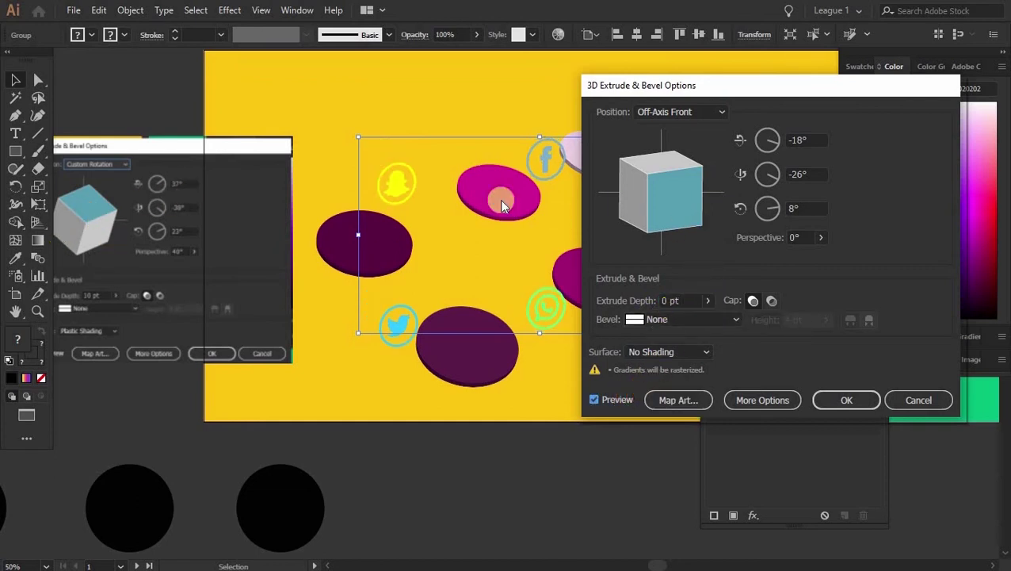
Step: Rotate the icons to a custom orientation of 37°, -38° and 23°, as in the reference settings
left_click(807, 139)
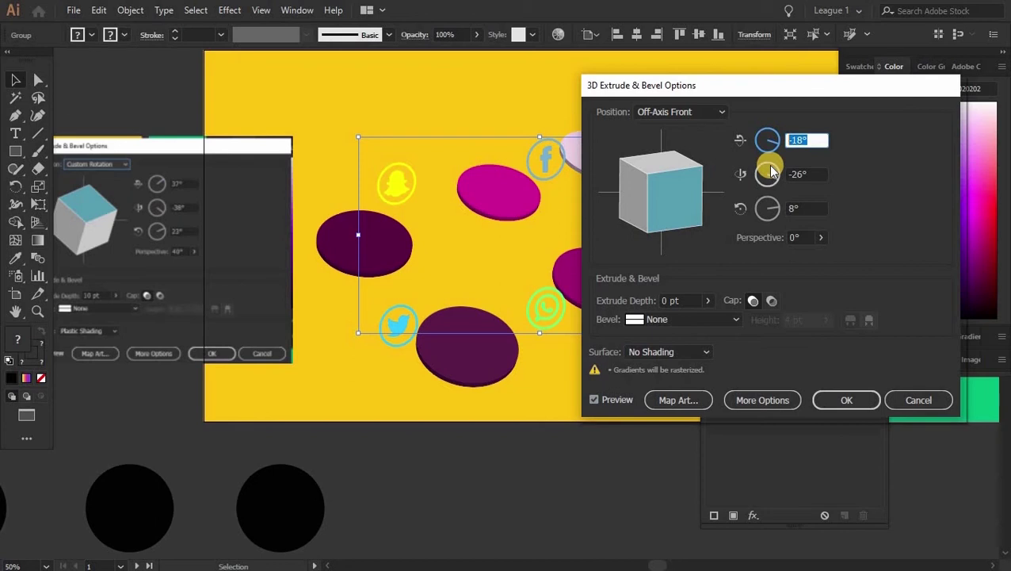
type("3")
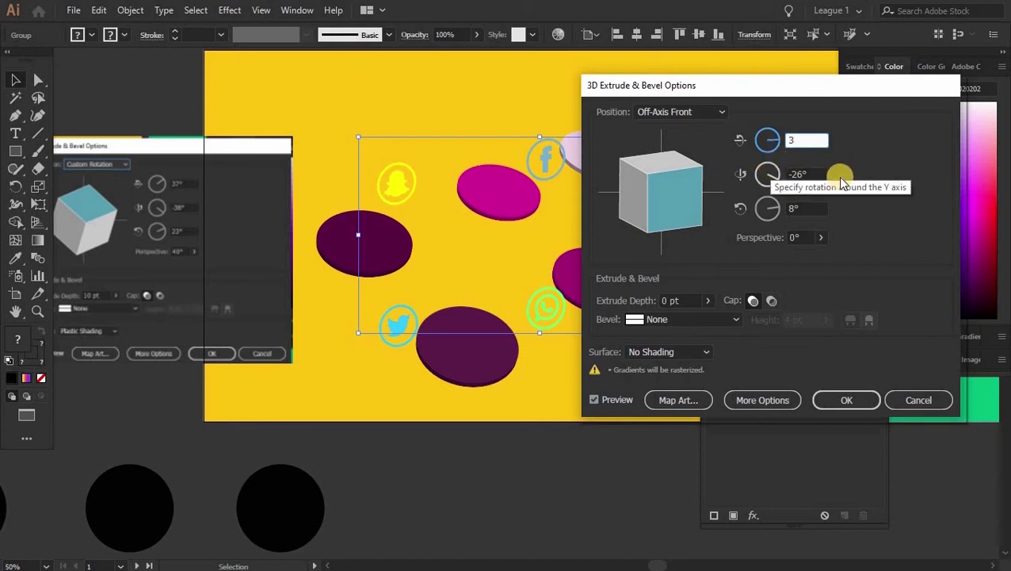
type("7")
key("Tab")
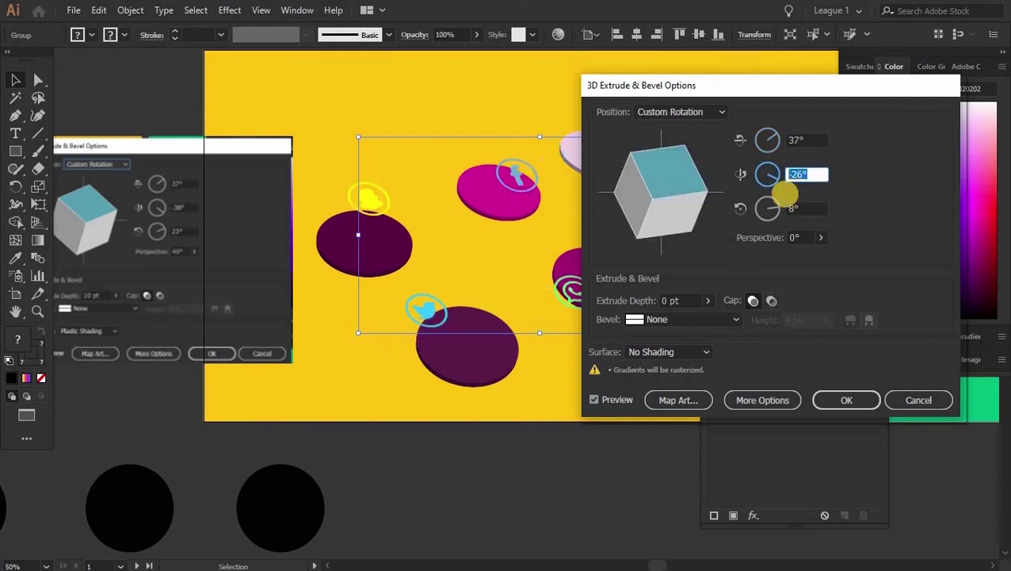
type("-3")
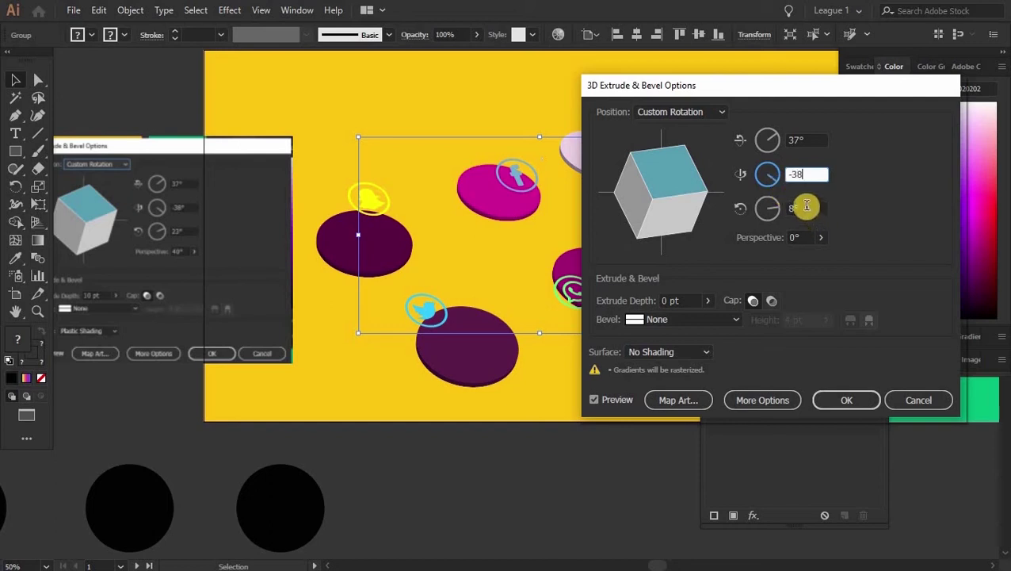
type("8")
key("Tab")
type("23")
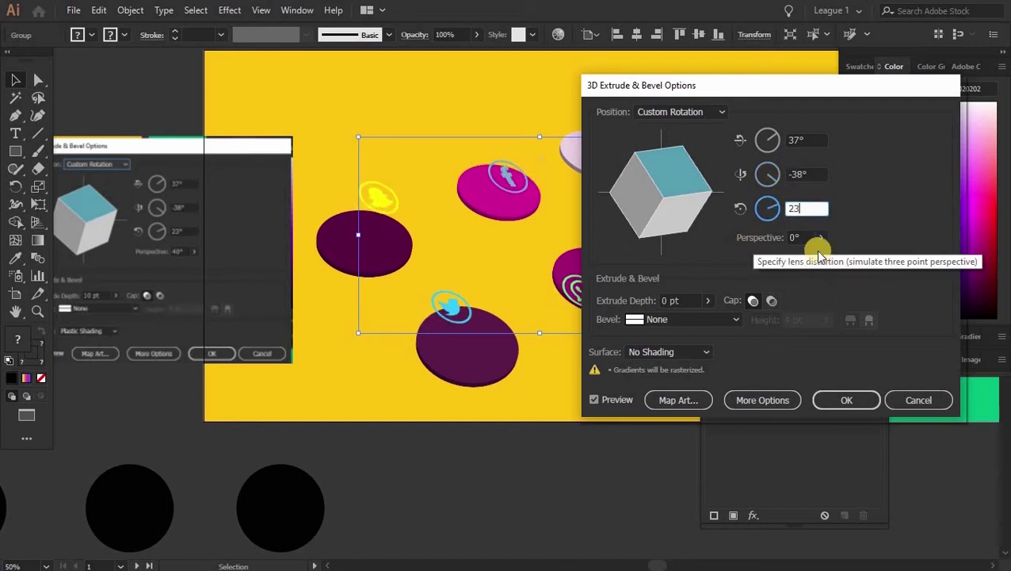
Step: Match the icons' perspective to the reference settings, apply the effect and clear the selection
key("Tab")
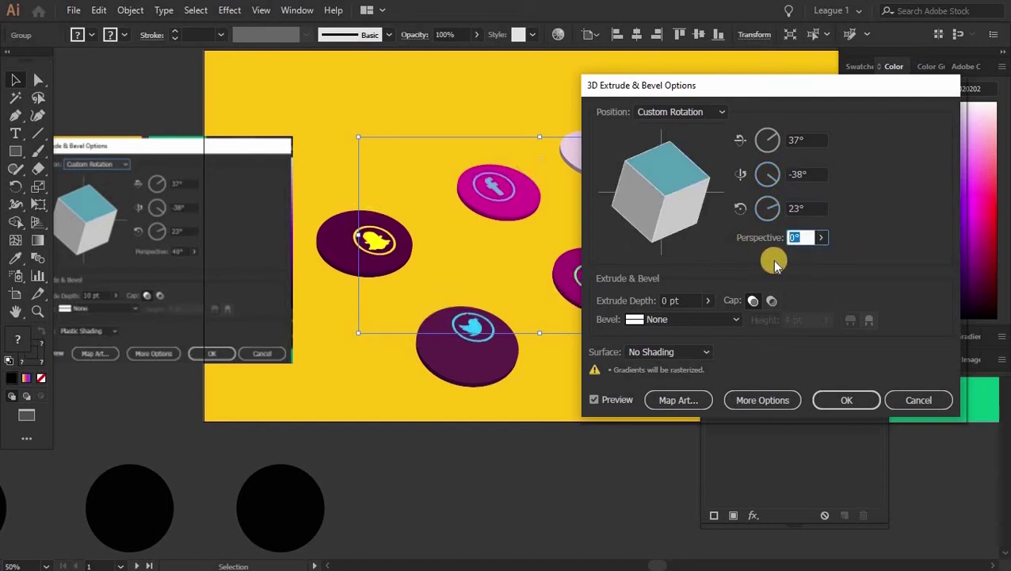
left_click(845, 399)
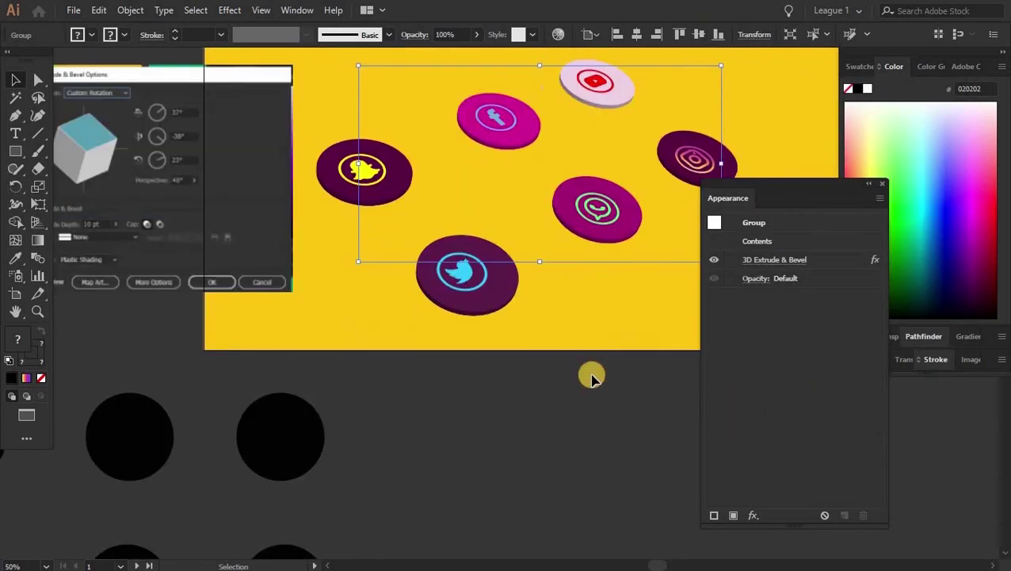
left_click(592, 374)
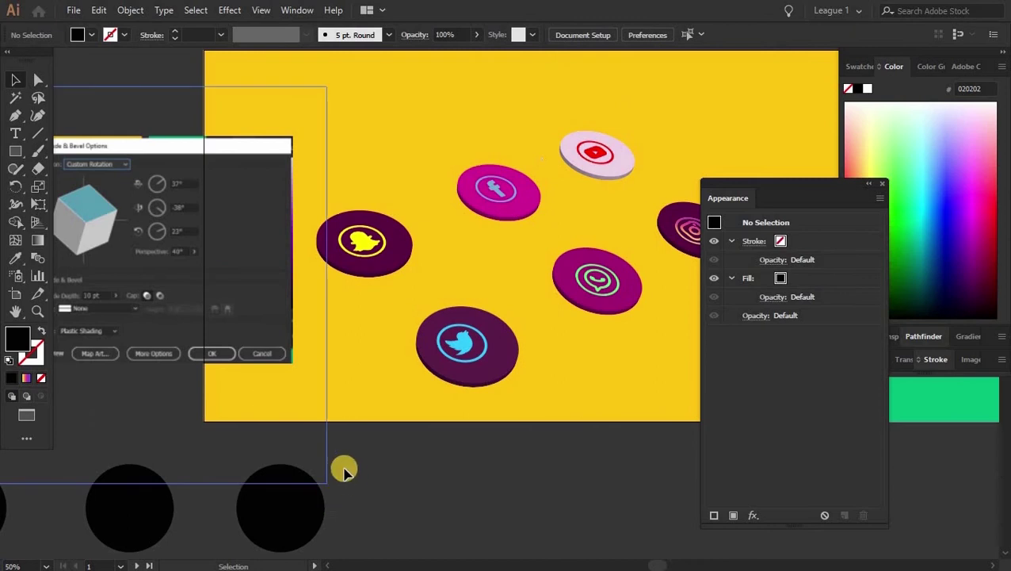
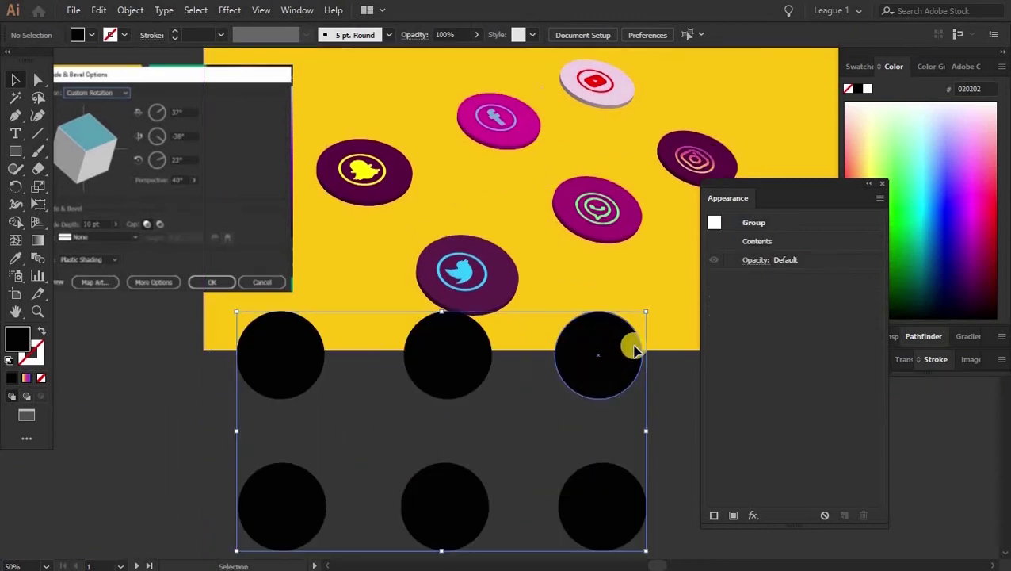
Step: Try the black circle group at the artboard's lower edge and move it back below the artboard
left_click_drag(504, 378, 587, 395)
left_click_drag(555, 345, 554, 349)
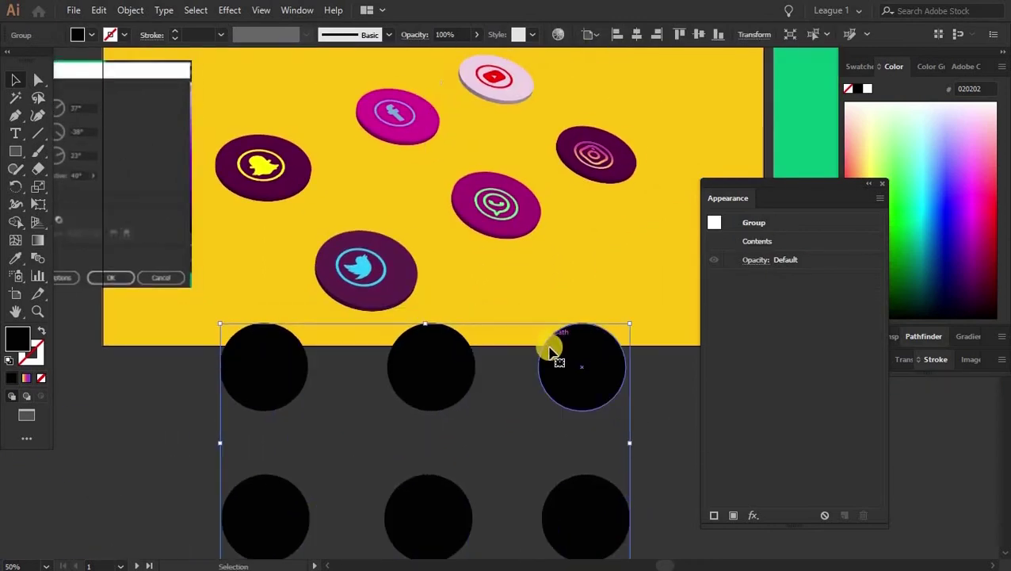
scroll(591, 474, "down", 2)
scroll(592, 388, "up", 3)
left_click_drag(583, 385, 483, 531)
Step: Select the extruded coloured circles with their icons and group them together
left_click_drag(254, 64, 268, 156)
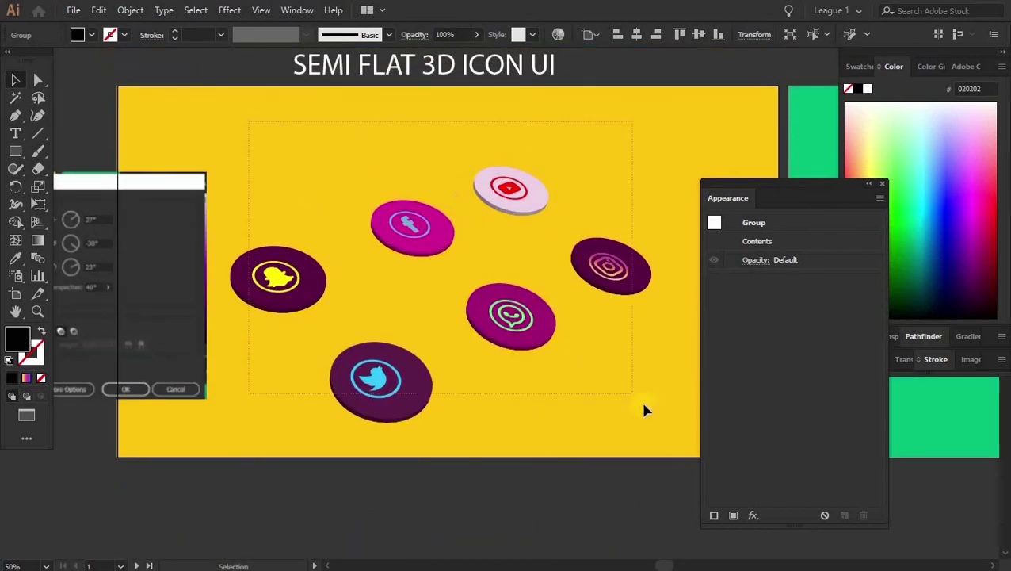
key("ctrl+shift+g")
key("a")
key("ctrl+g")
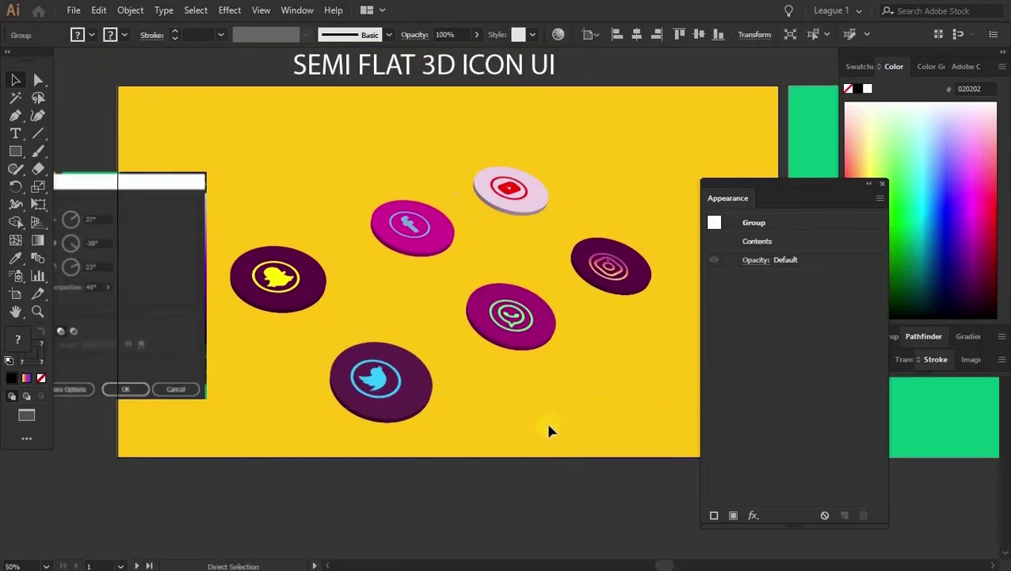
Step: Move the black circle group up so its upper row overlaps the yellow artboard's lower edge
scroll(535, 454, "down", 10)
left_click_drag(520, 471, 631, 334)
scroll(135, 219, "up", 2)
key("v")
scroll(402, 192, "up", 3)
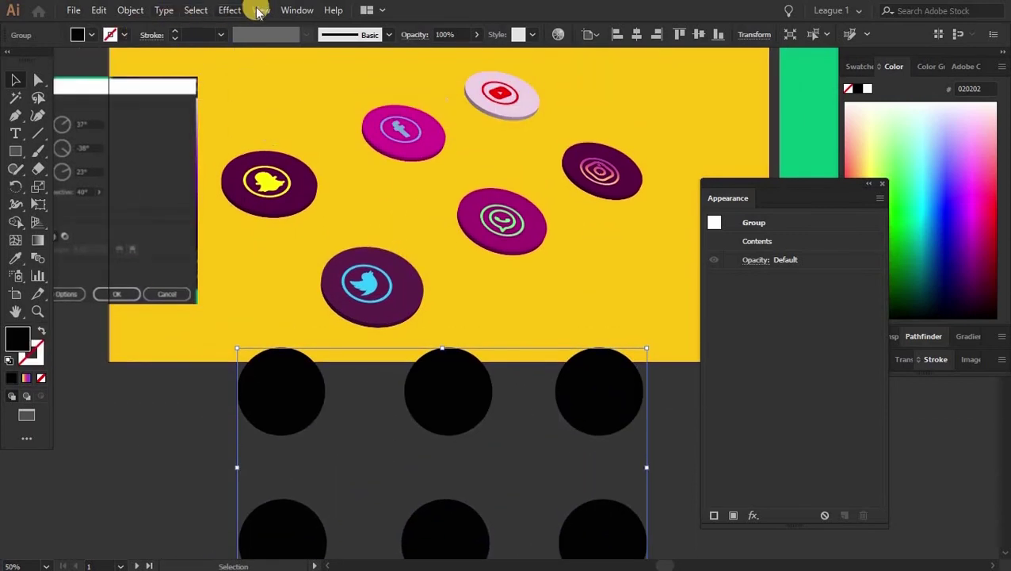
Step: Start a 3D Extrude & Bevel effect on the black circle group with the preview turned on
left_click(229, 9)
mouse_move(400, 93)
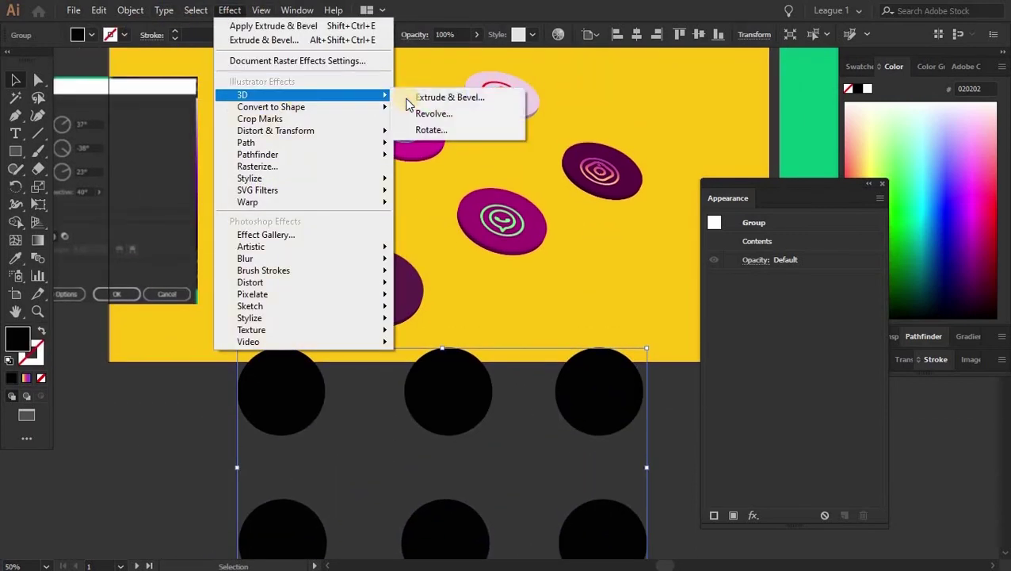
left_click(452, 97)
left_click(617, 384)
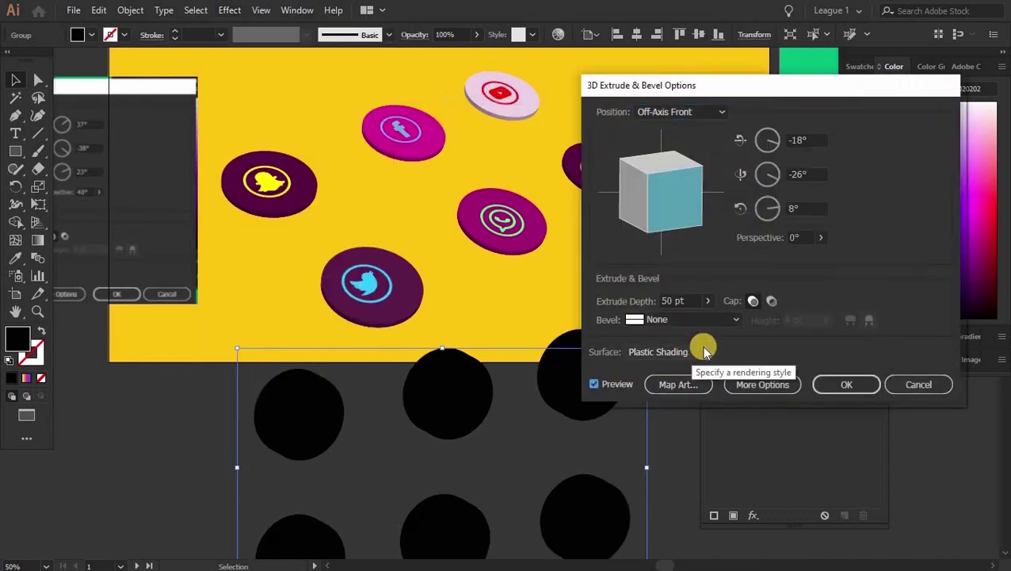
Step: Rotate the black circles to a custom orientation of 37°, -38° and 23°
left_click(799, 140)
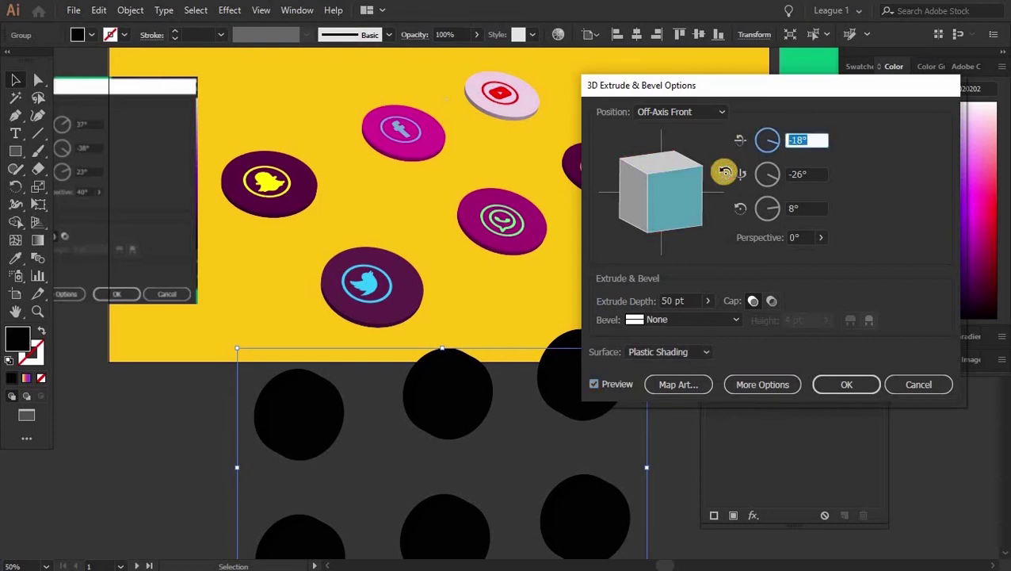
type("37")
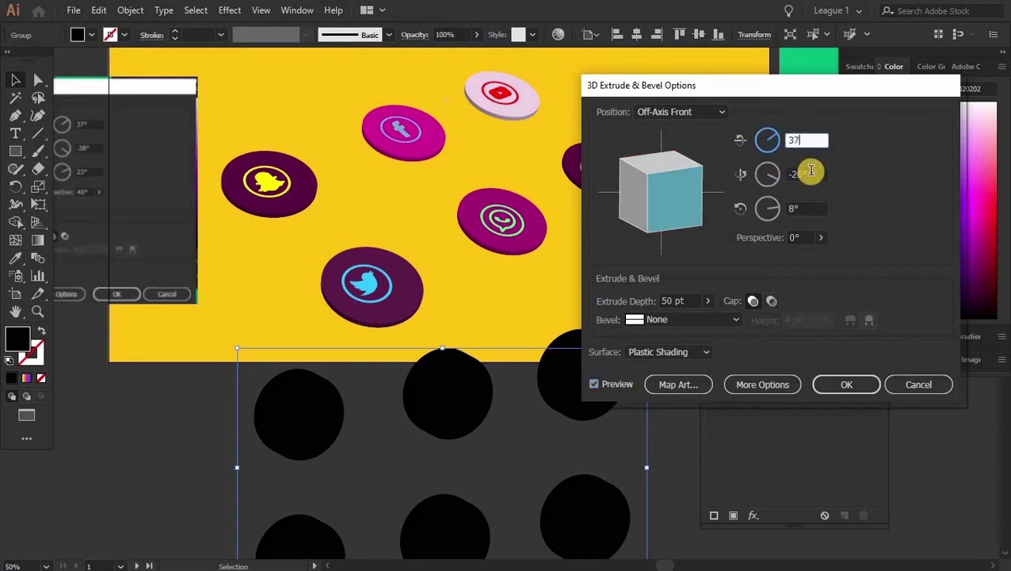
key("Tab")
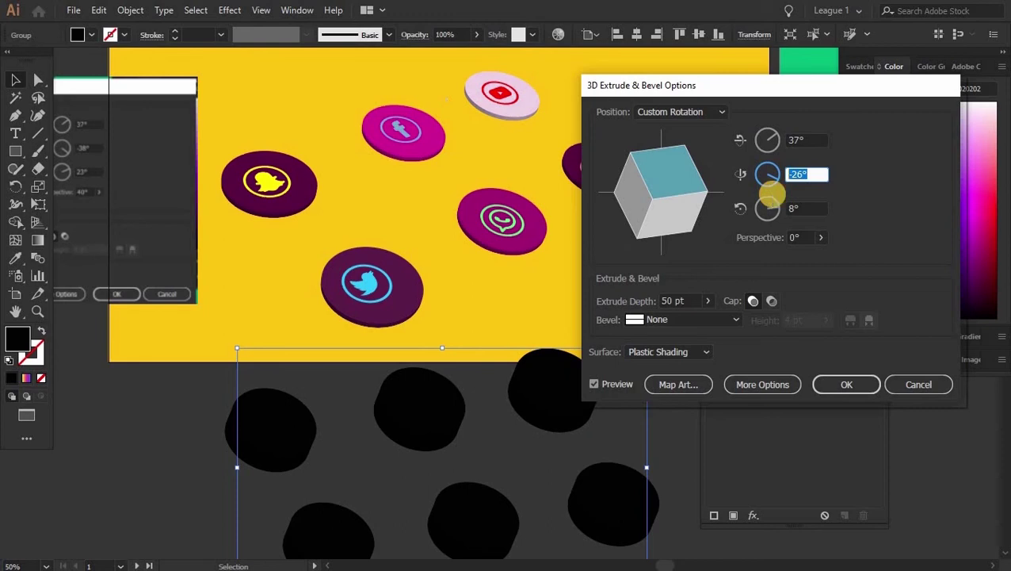
type("-38")
key("Tab")
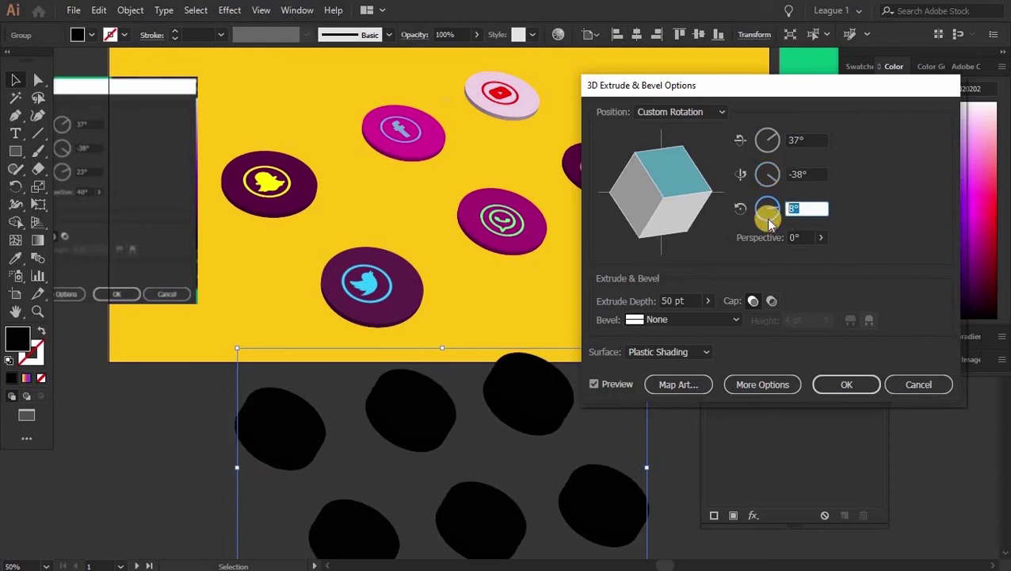
type("23")
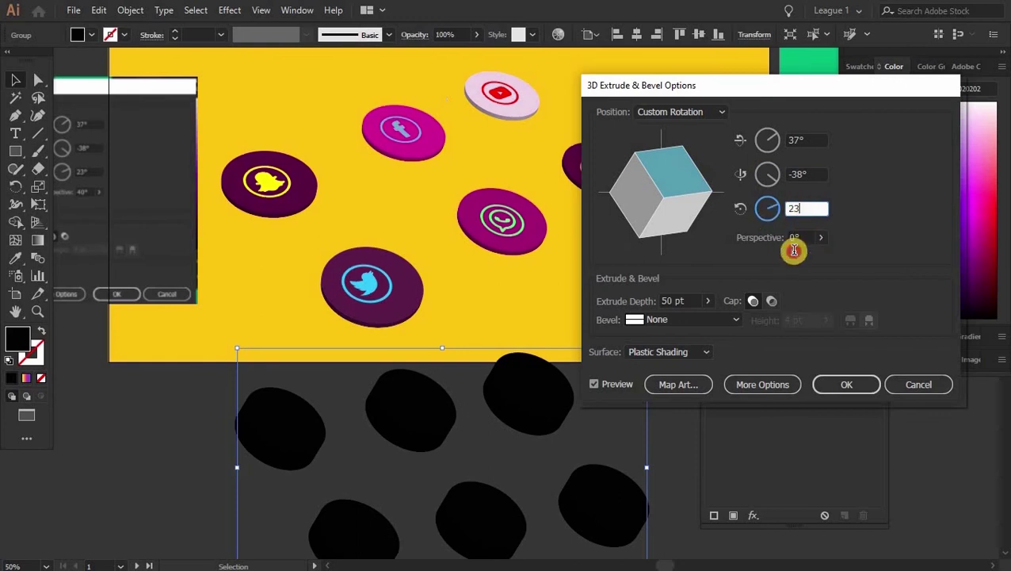
key("Tab")
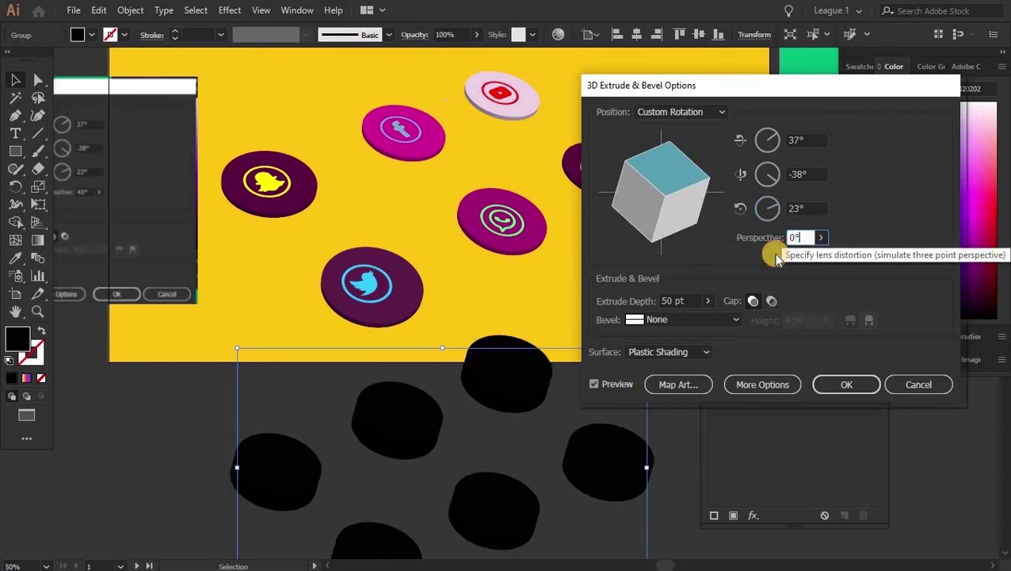
Step: Set the black circles' perspective to 40° and extrude depth to 10 pt, and apply the effect with Plastic Shading
type("40")
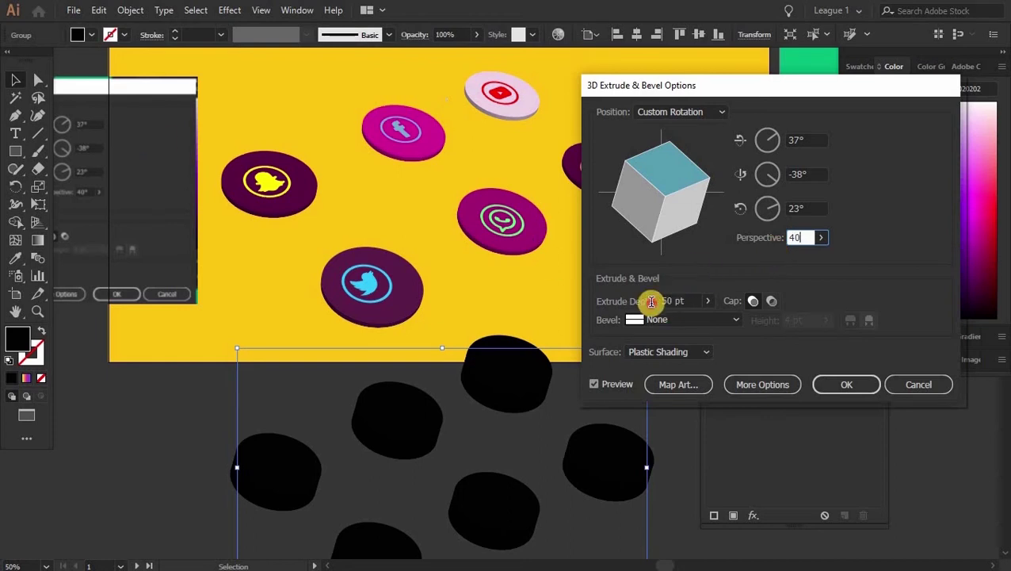
key("Tab")
type("10")
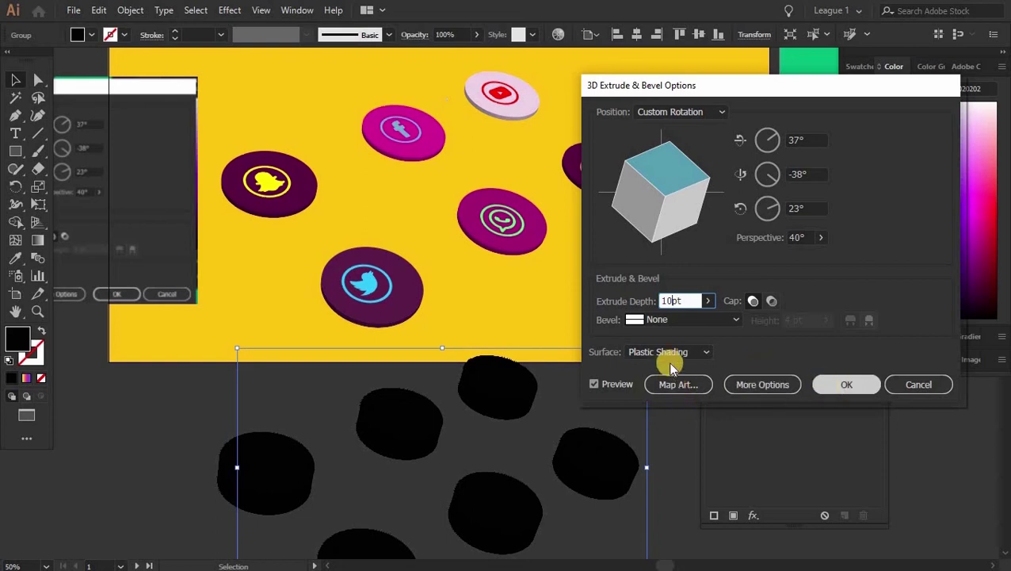
left_click(847, 383)
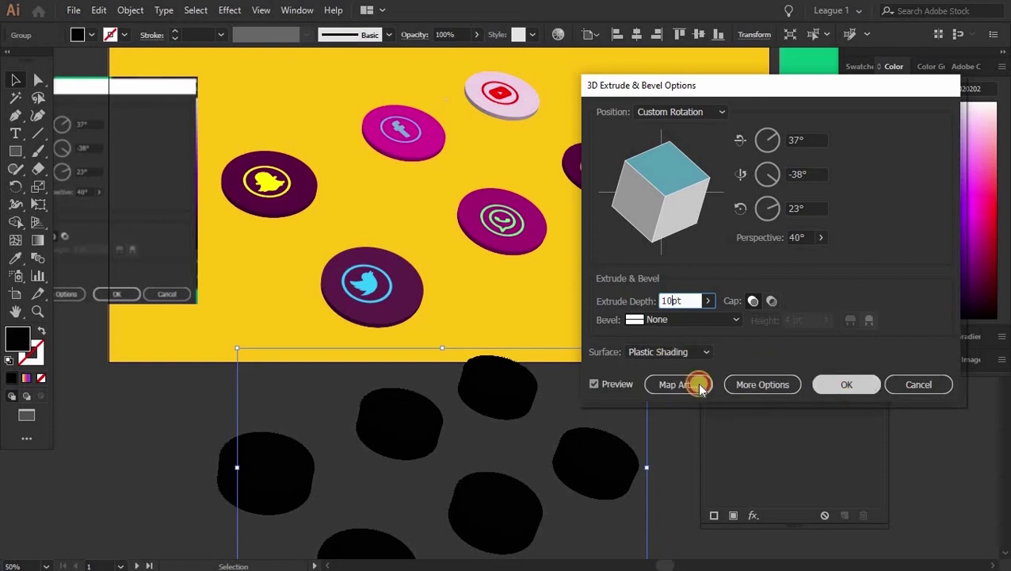
Step: Move the extruded black circles onto the yellow artboard beneath the coloured discs, offset slightly down and left as shadows
scroll(545, 381, "down", 2)
scroll(545, 381, "down", 2)
left_click_drag(512, 379, 508, 281)
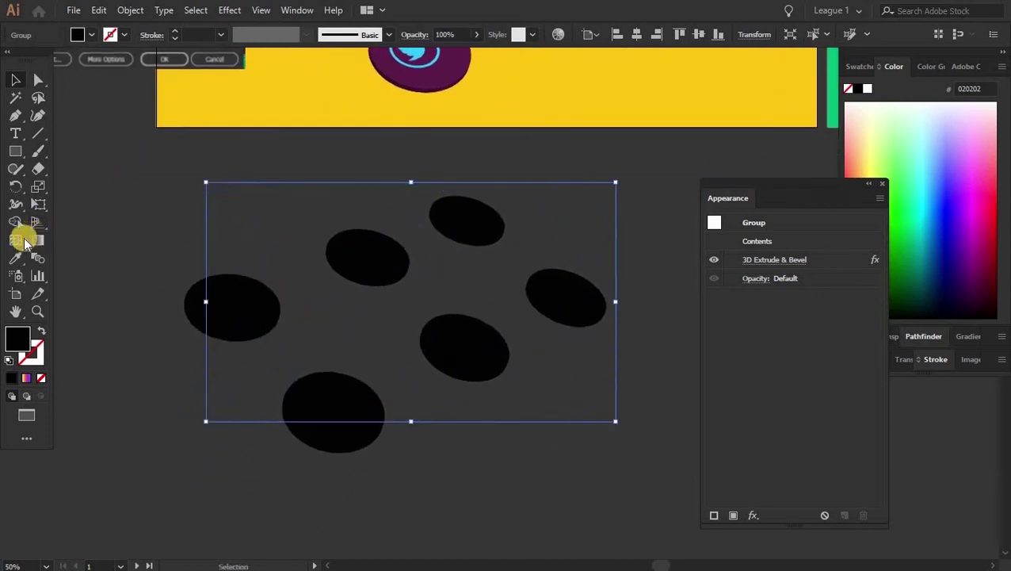
left_click_drag(26, 229, 72, 221)
mouse_move(180, 346)
left_mouse_down()
mouse_move(463, 212)
mouse_move(530, 292)
mouse_move(459, 354)
mouse_move(356, 402)
mouse_move(277, 415)
mouse_move(211, 318)
mouse_move(159, 283)
left_mouse_up()
left_click(18, 81)
scroll(349, 287, "up", 2)
left_click_drag(441, 285, 458, 241)
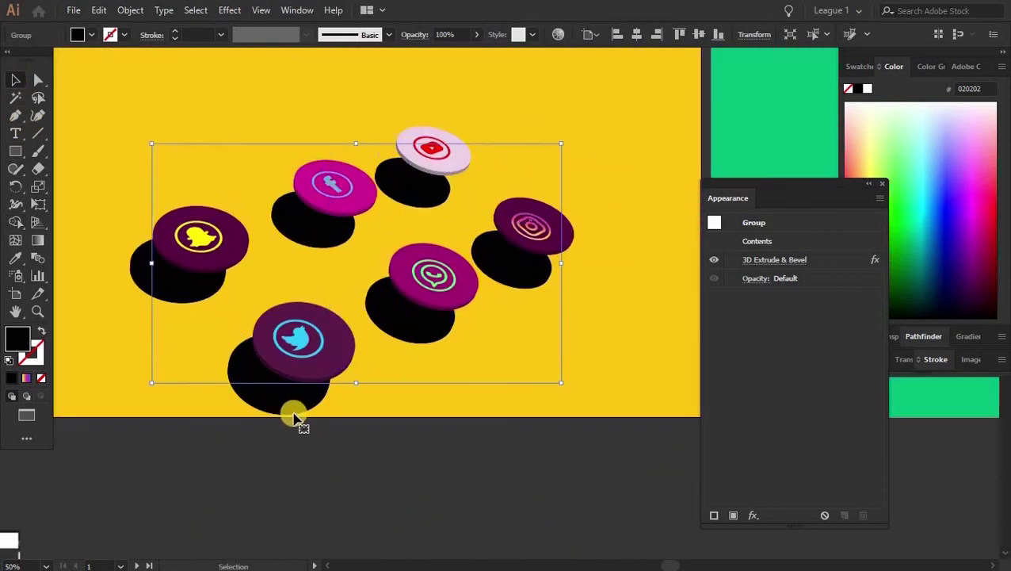
left_click_drag(293, 418, 310, 397)
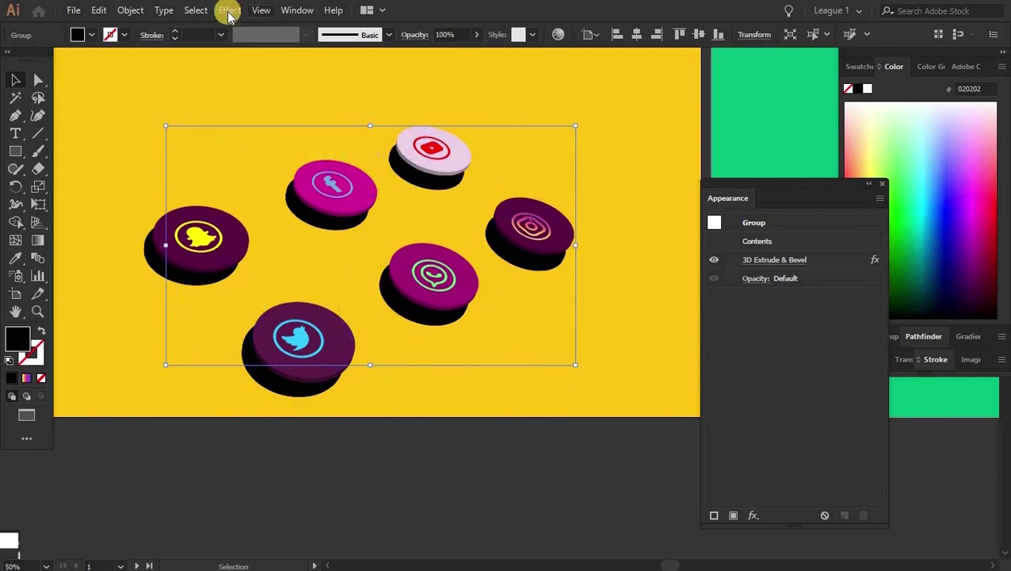
Step: Apply a Gaussian Blur with a radius of 49.9 pixels to the black circle group
key("alt+c")
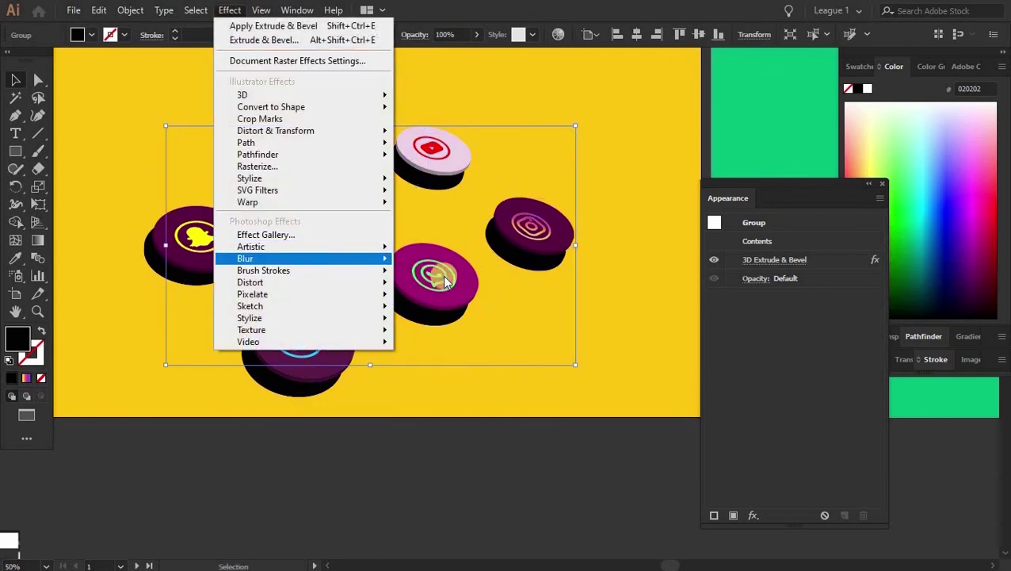
mouse_move(262, 259)
key("Return")
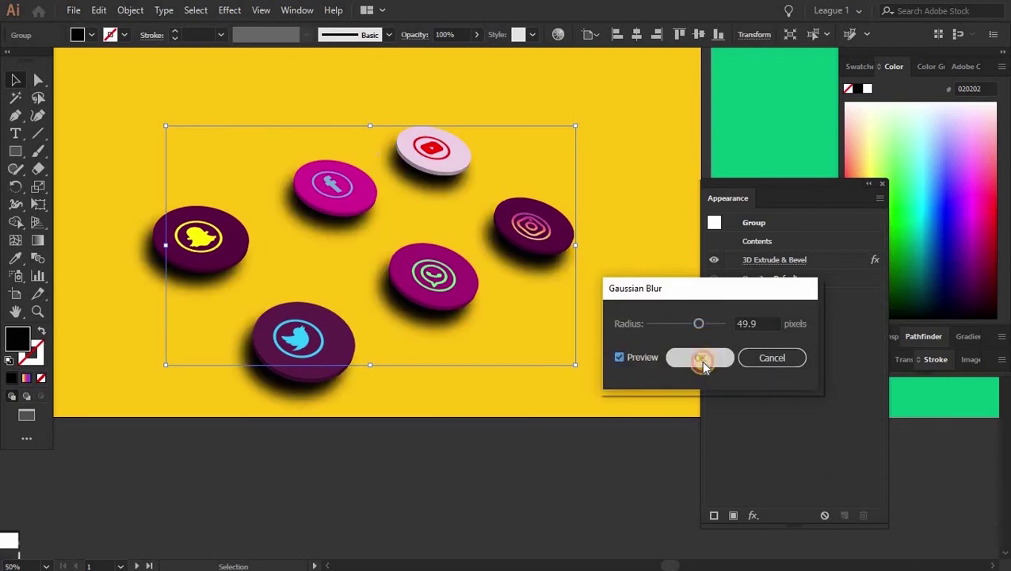
left_click(705, 358)
Step: Lower the blurred shadow group's opacity to 82% and move the Appearance panel down out of the way
scroll(469, 67, "up", 1)
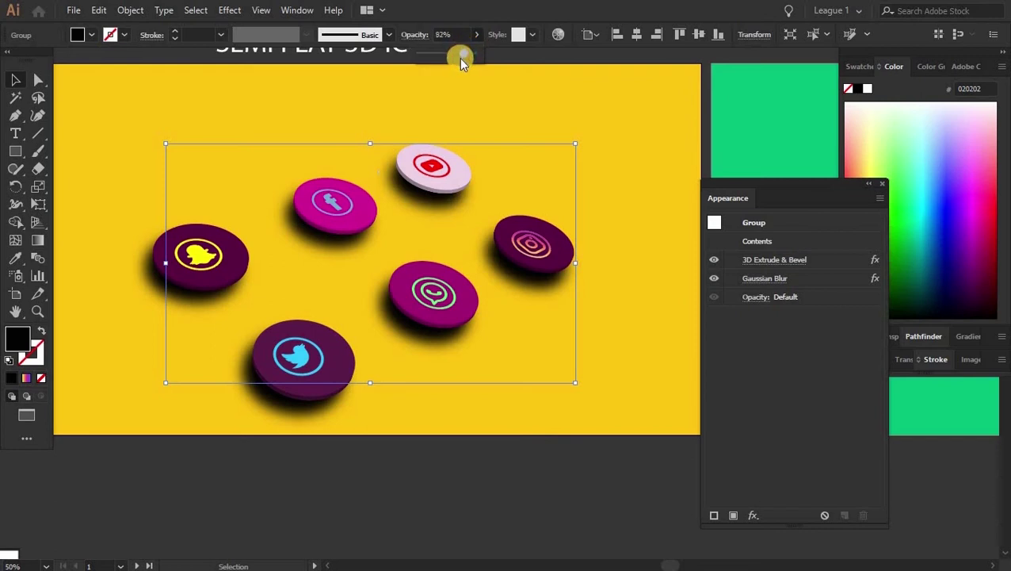
left_click_drag(461, 57, 461, 56)
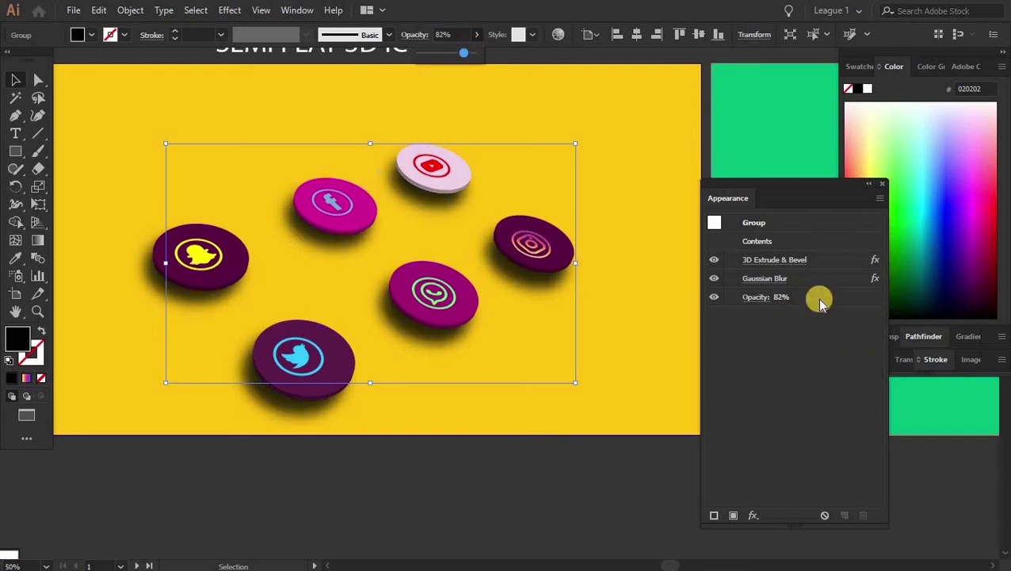
left_click(735, 299)
left_click_drag(793, 187, 814, 425)
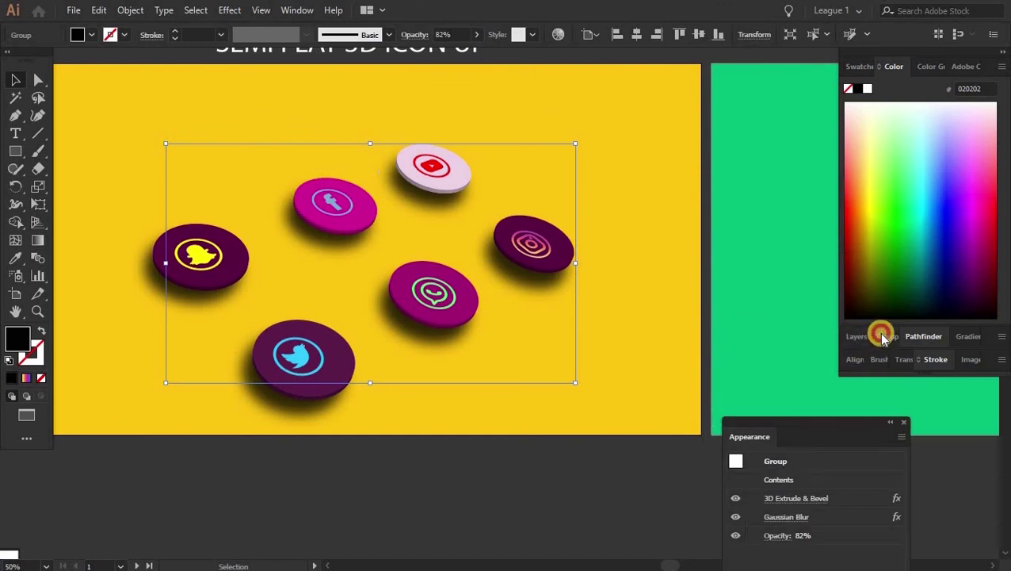
Step: Adjust the shadow group's blending mode, and group the shadows with the discs and icons on the yellow artboard
left_click(882, 336)
left_click(876, 358)
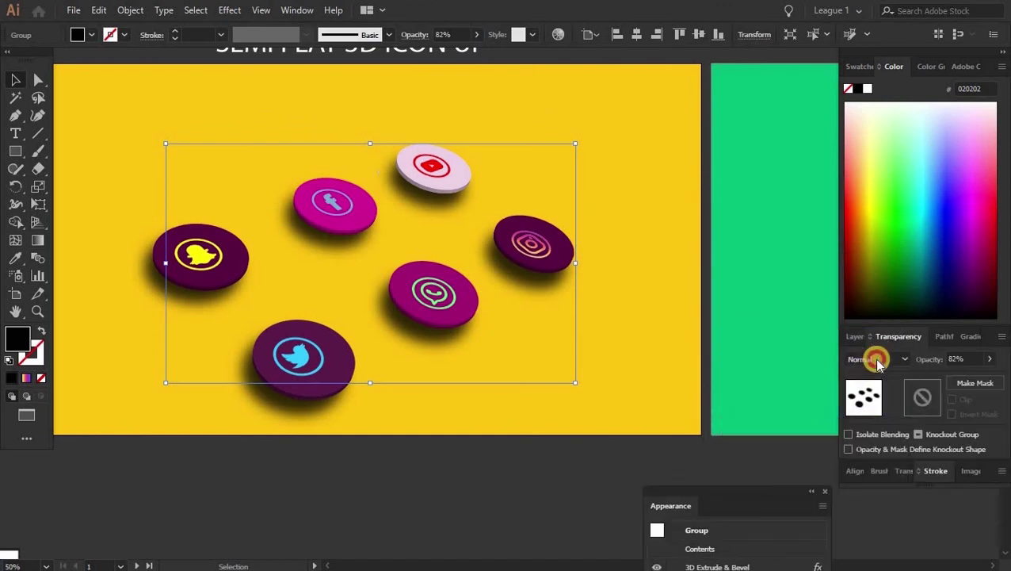
left_click(886, 107)
left_click(890, 359)
left_click(892, 110)
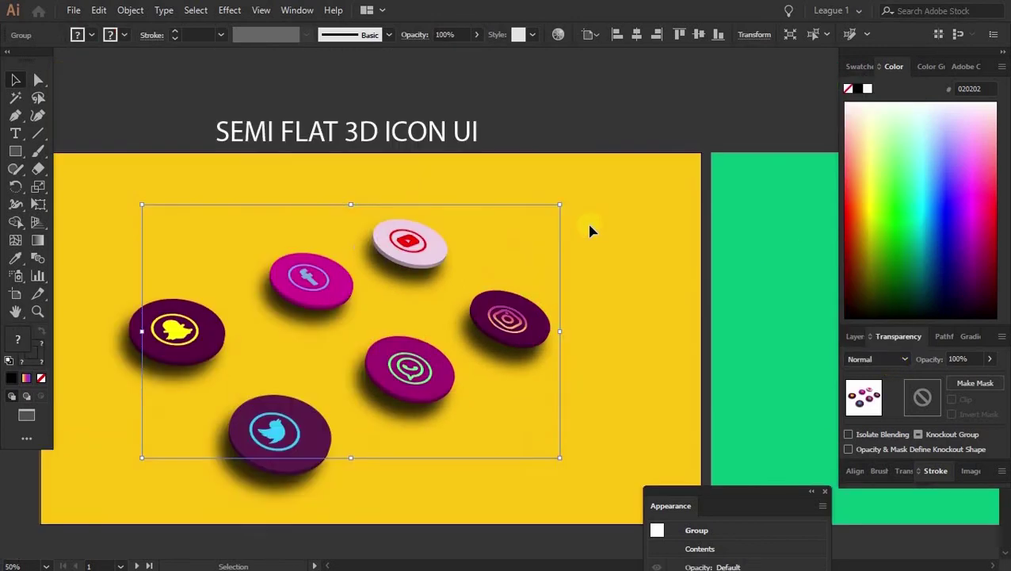
left_click(589, 230)
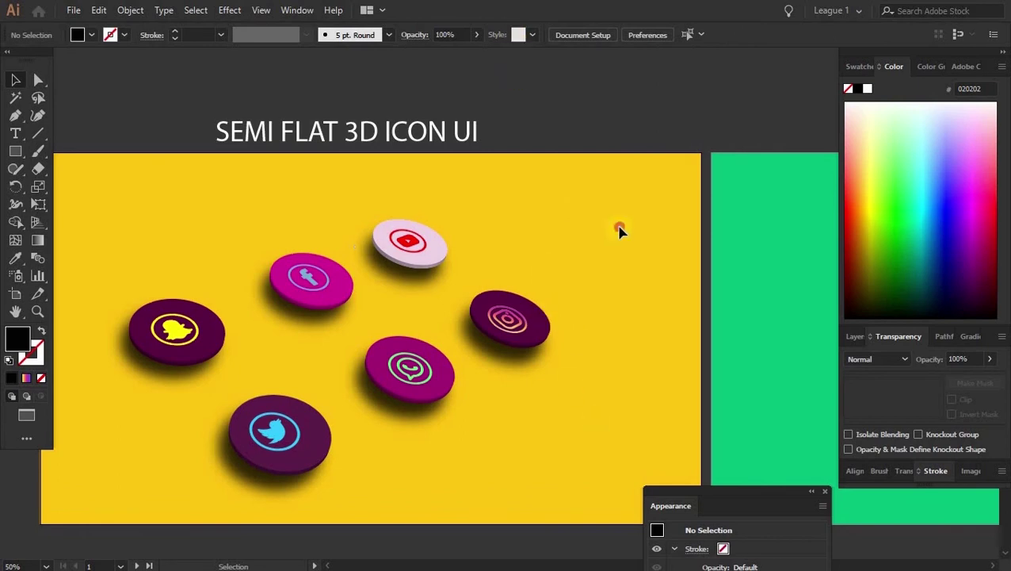
Step: Draw a black rectangle above the artboards and add a small downward-pointing triangle at its lower edge
scroll(578, 294, "down", 2)
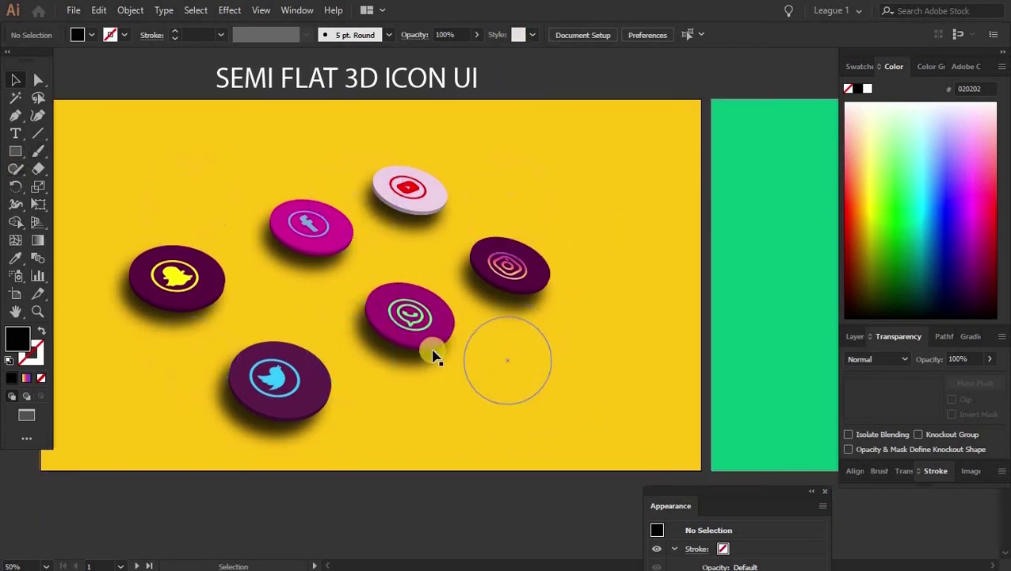
left_click(15, 151)
scroll(533, 160, "up", 7)
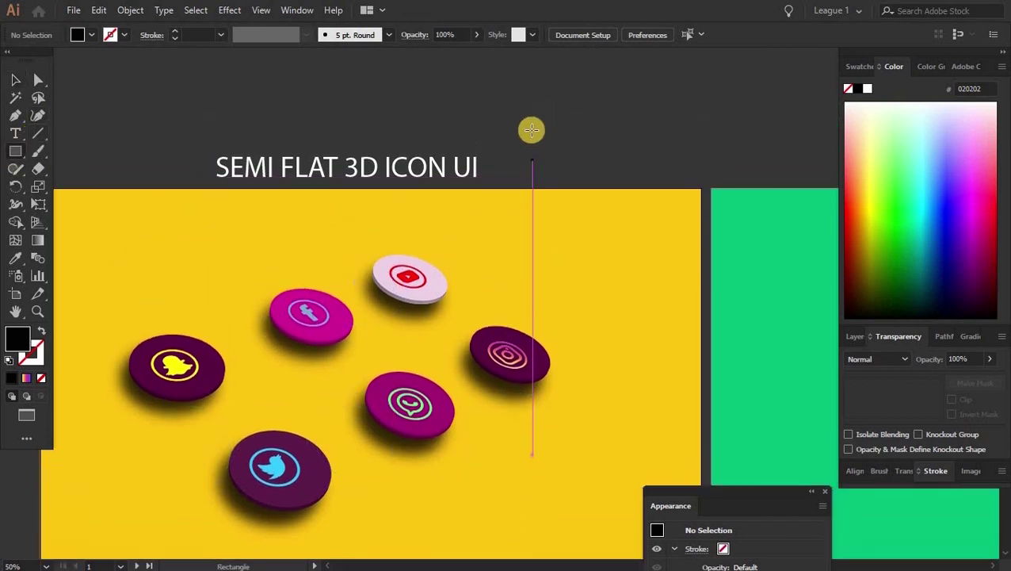
scroll(431, 104, "right", 9)
left_click_drag(432, 103, 529, 150)
left_click_drag(15, 150, 127, 201)
left_click(452, 179)
left_click(472, 344)
left_click(15, 79)
mouse_move(479, 152)
left_mouse_down()
mouse_move(456, 219)
mouse_move(431, 206)
mouse_move(483, 166)
left_mouse_up()
left_click(485, 172)
Step: Centre-align the black rectangle and triangle horizontally and unite them into a single pointer shape
left_click_drag(418, 83, 602, 146)
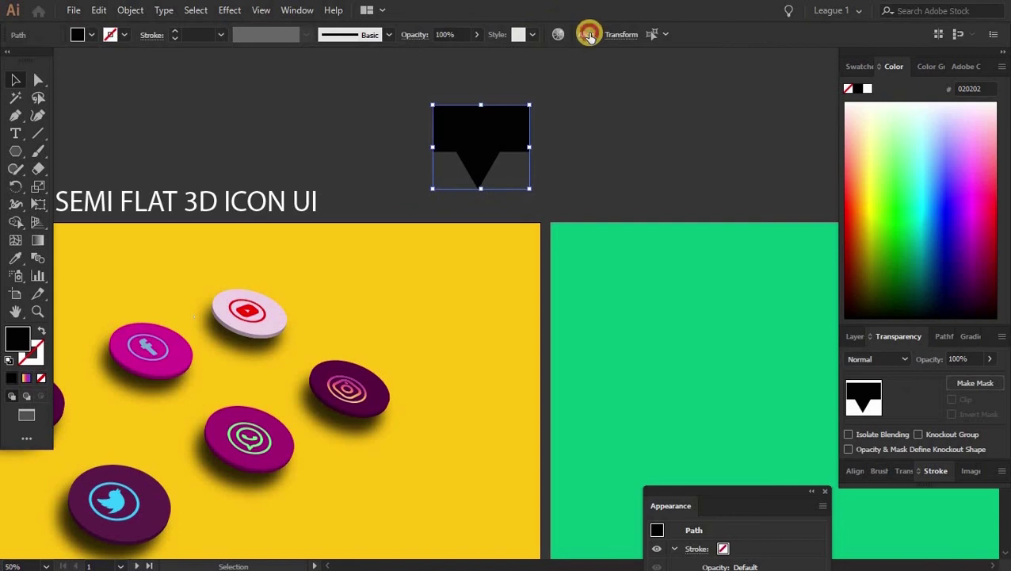
left_click(589, 36)
left_click(464, 80)
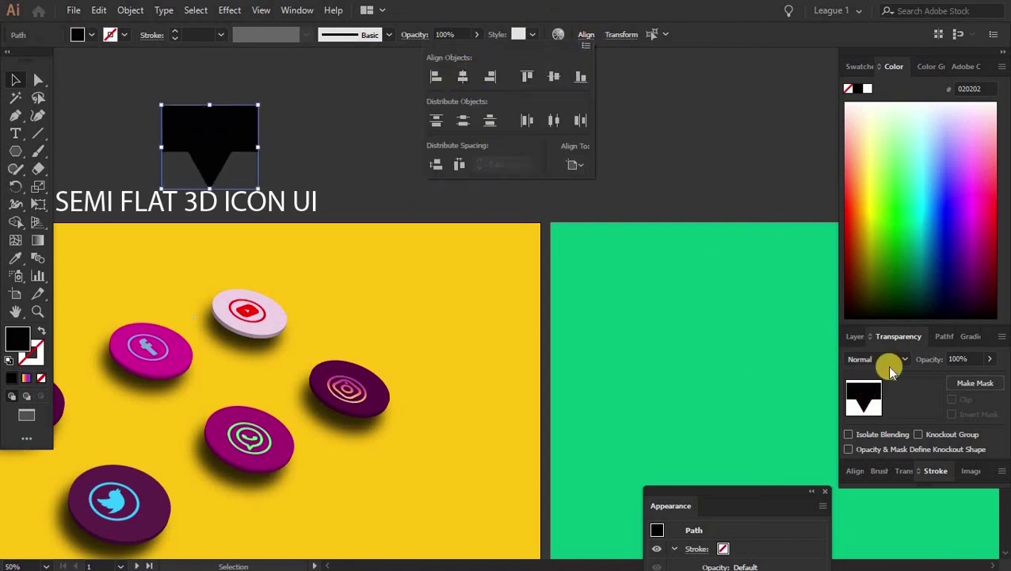
left_click(939, 341)
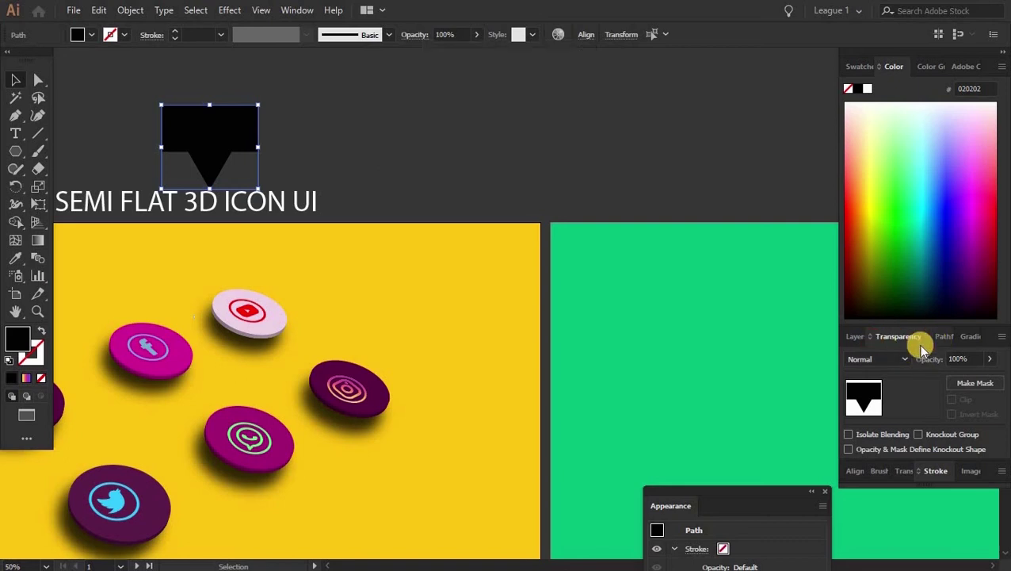
left_click(941, 336)
left_click(853, 377)
left_click(15, 224)
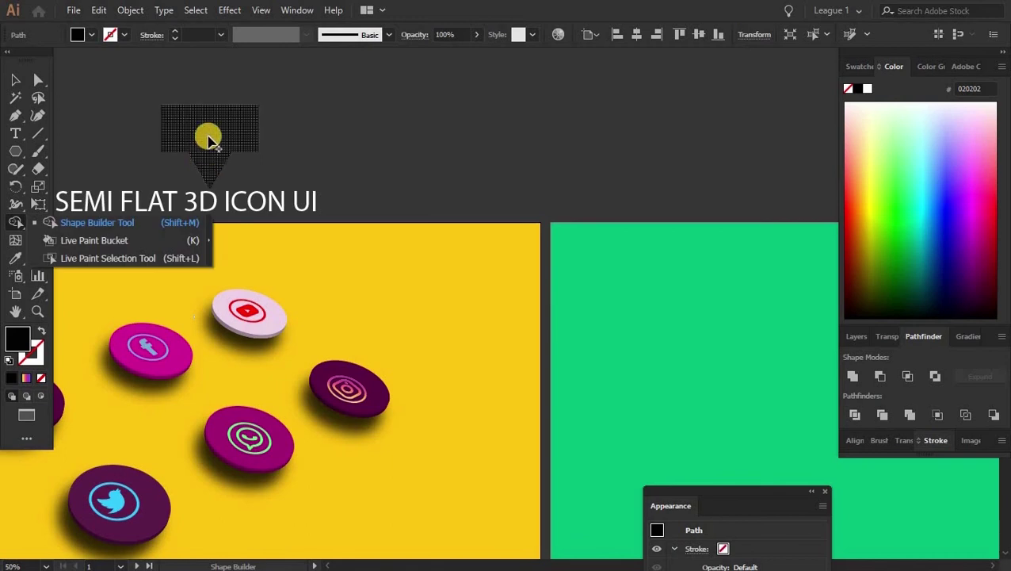
left_click(210, 119)
left_click(15, 79)
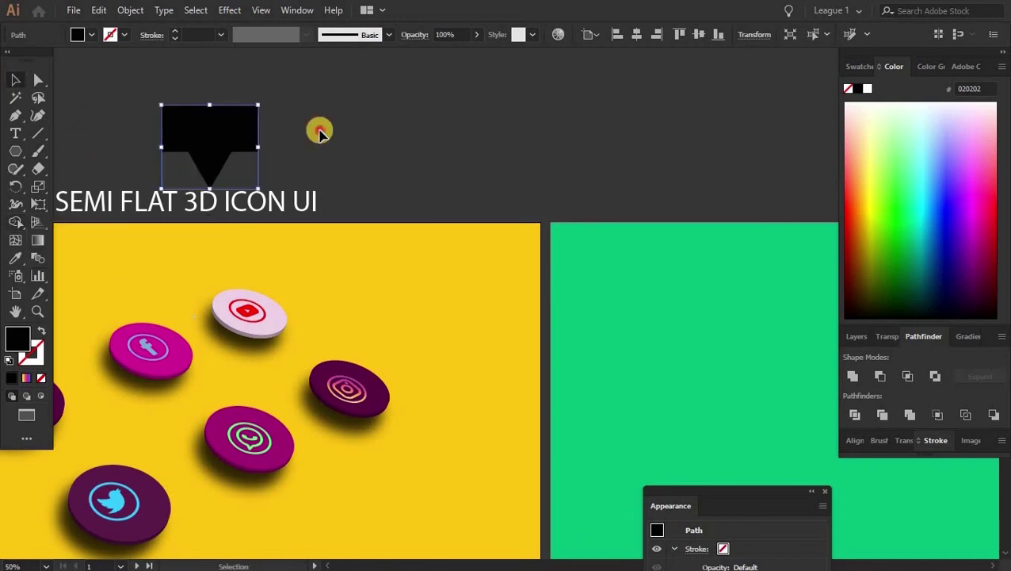
Step: Lock the green and yellow background rectangles so only the icon artwork can be selected
left_click(319, 133)
left_click(323, 97)
left_click(305, 164)
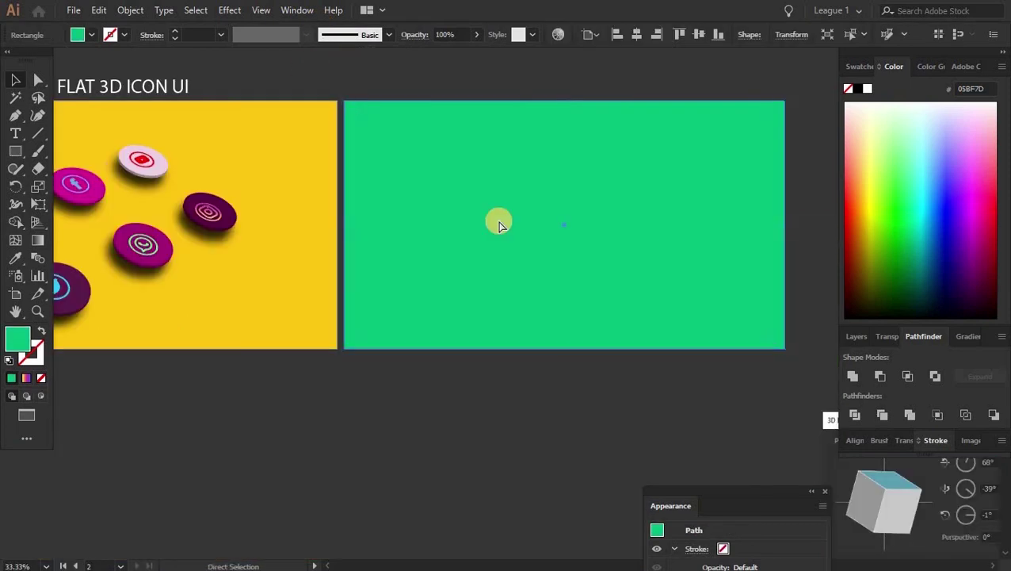
key("ctrl+2")
left_click_drag(369, 205, 609, 271)
left_click_drag(219, 184, 226, 159)
left_click(176, 197)
key("ctrl+2")
left_click(177, 196)
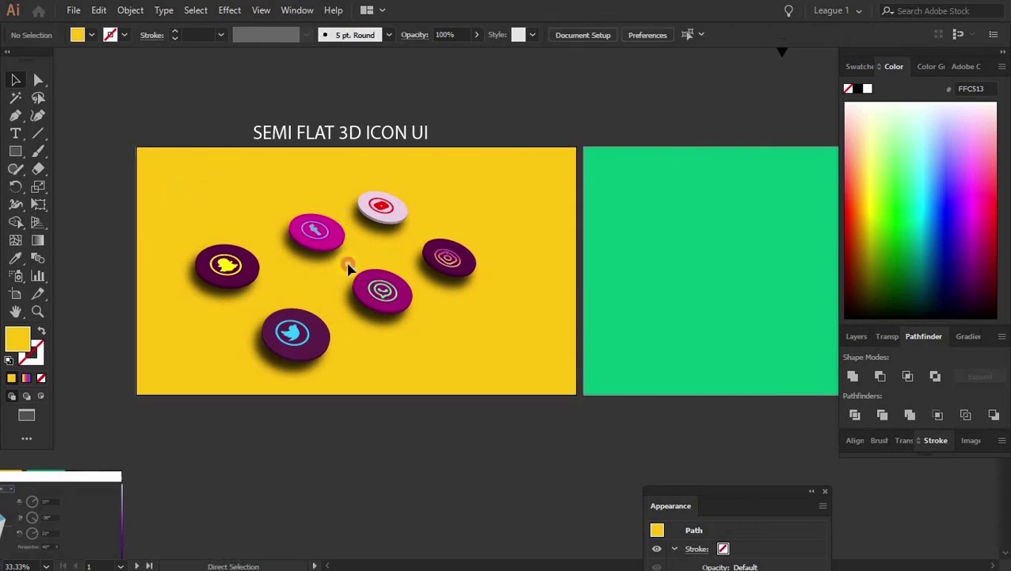
Step: Copy the grouped discs, icons and shadows from the yellow artboard onto the green artboard
left_click_drag(534, 356, 535, 354)
left_click_drag(626, 267, 582, 255)
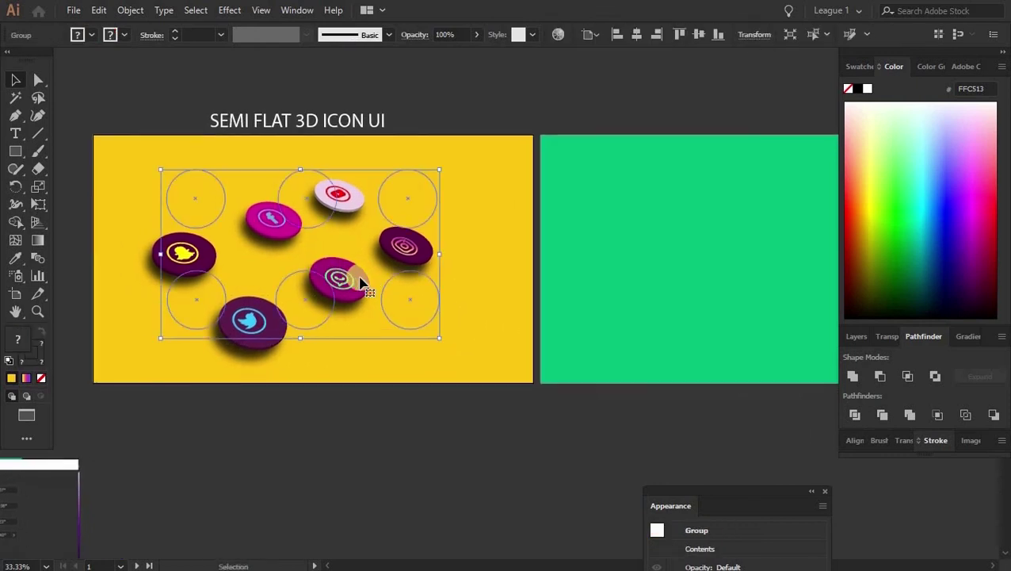
left_click(472, 391)
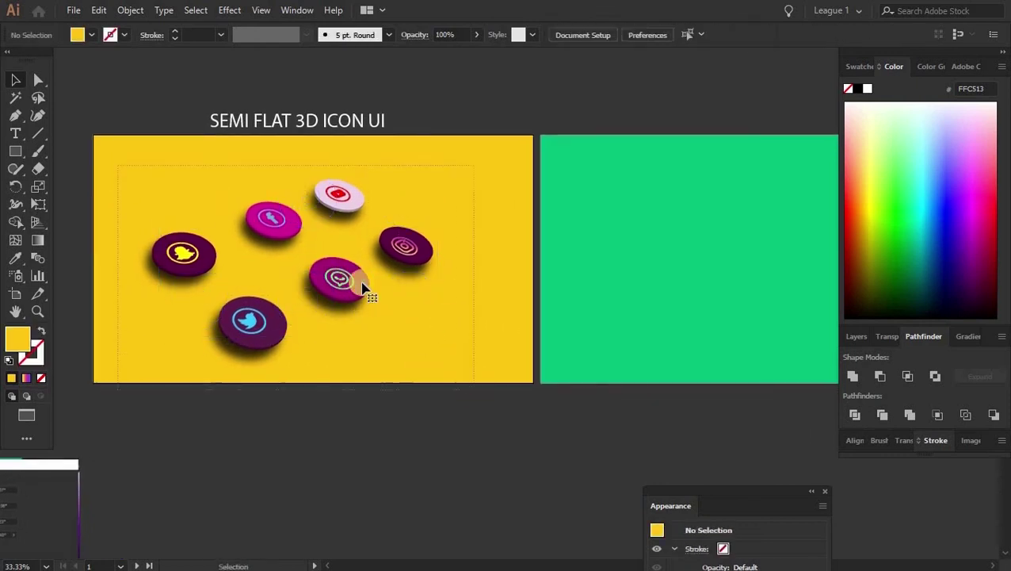
left_click(346, 284)
left_click_drag(346, 284, 468, 268)
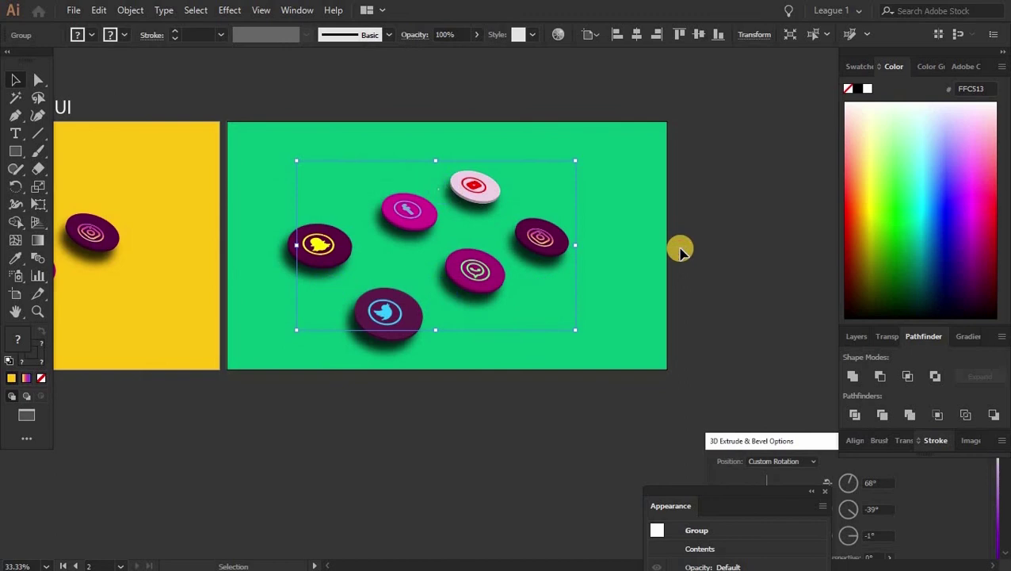
left_click(679, 251)
Step: Move the Appearance panel up beside the green artboard so its full list of attributes can be seen
key("ctrl+equal")
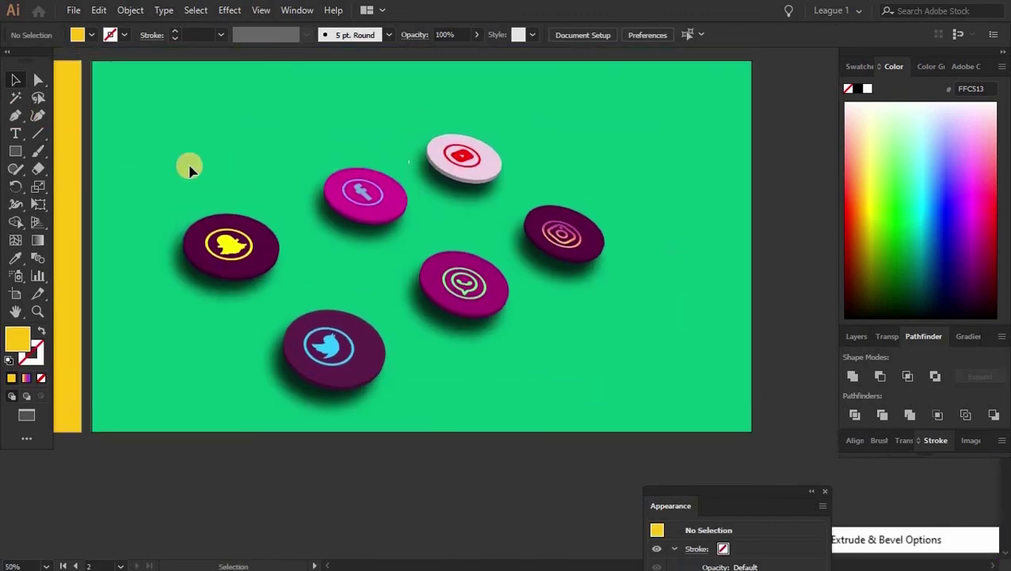
left_click(38, 80)
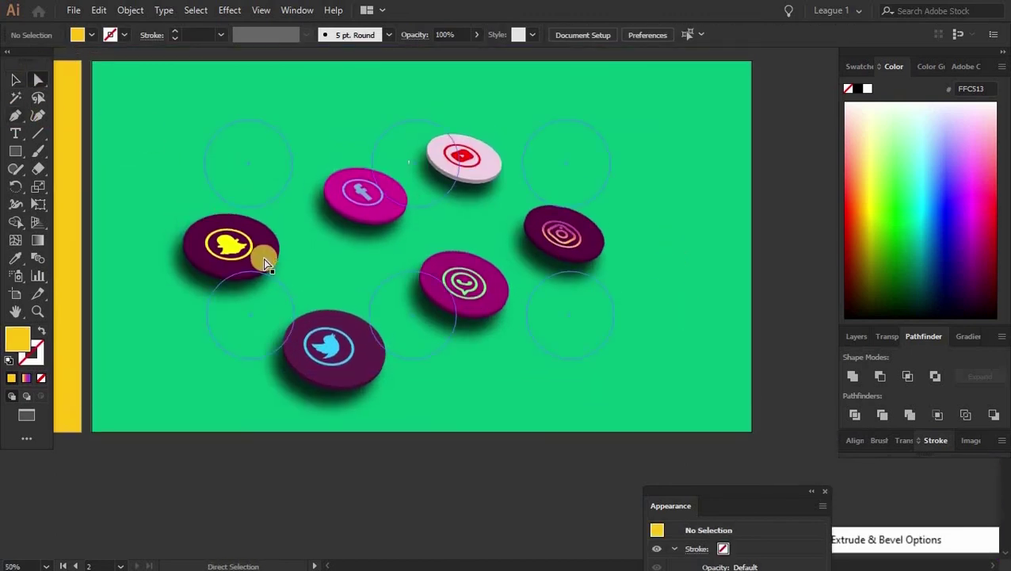
left_click(16, 81)
scroll(432, 436, "down", 2)
left_click(432, 436)
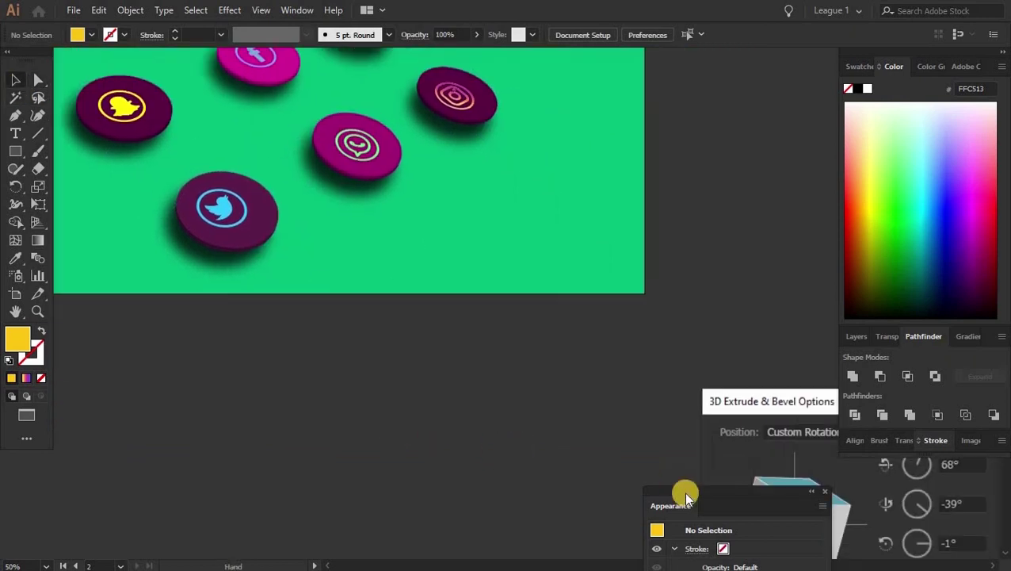
left_click_drag(684, 493, 666, 207)
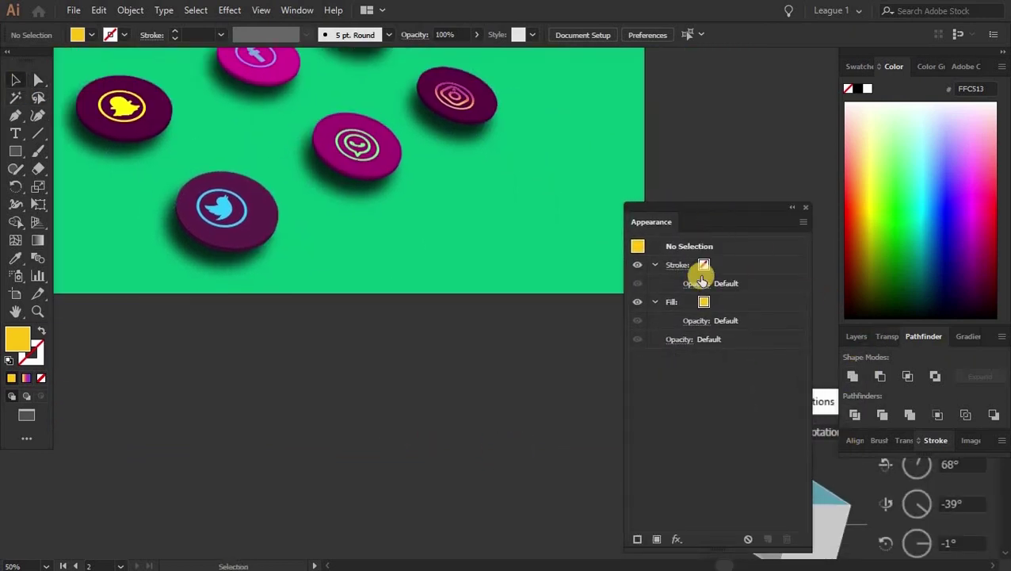
Step: Ungroup the copied icon set on the green artboard to separate the shadows from the discs and icons
left_click(279, 228)
scroll(267, 319, "up", 1)
left_click(242, 298)
left_click(244, 304)
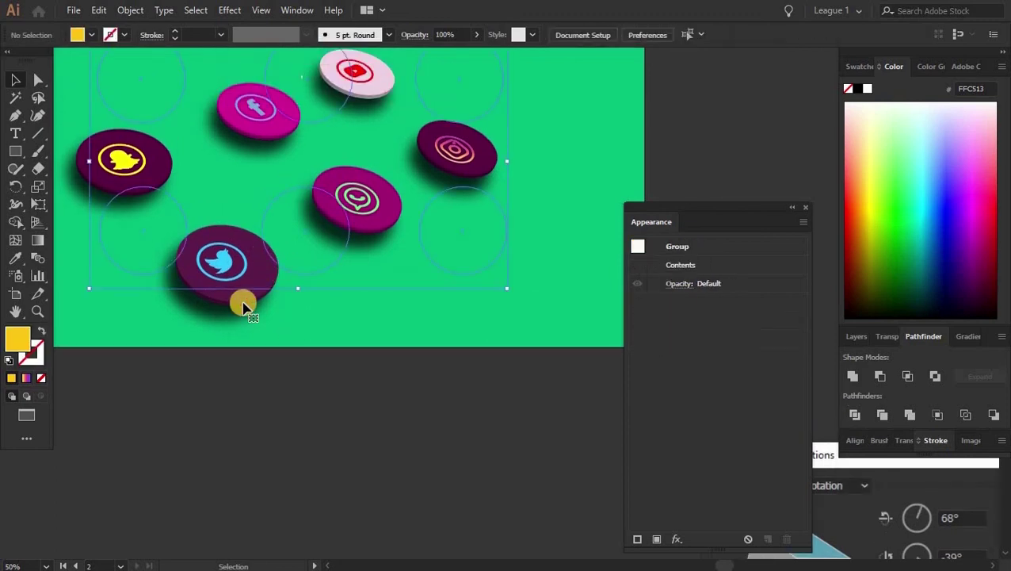
right_click(267, 386)
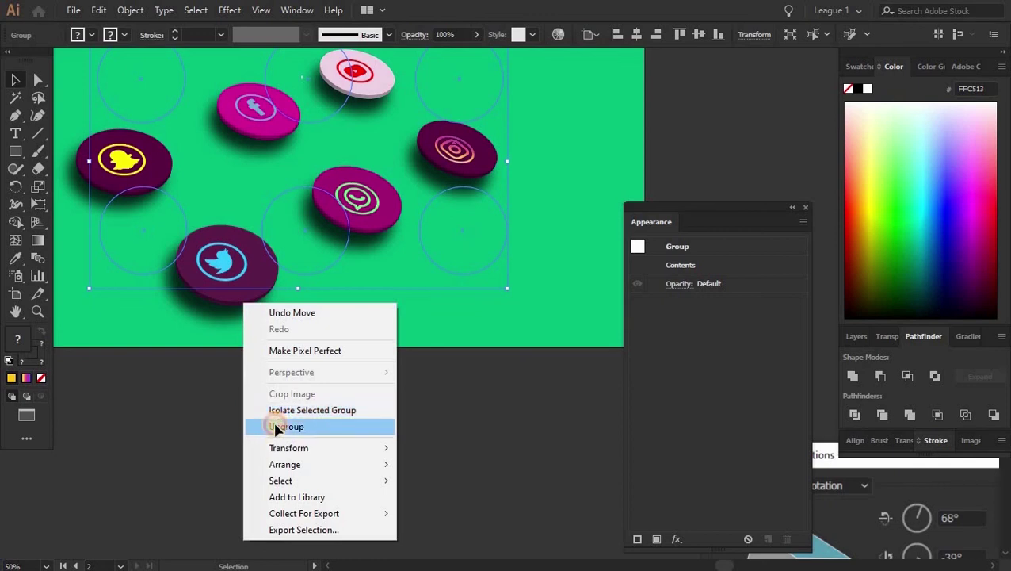
left_click(275, 421)
Step: Try moving the copied discs and icons up away from their shadows, and undo the move
left_click(264, 293)
left_click(265, 294)
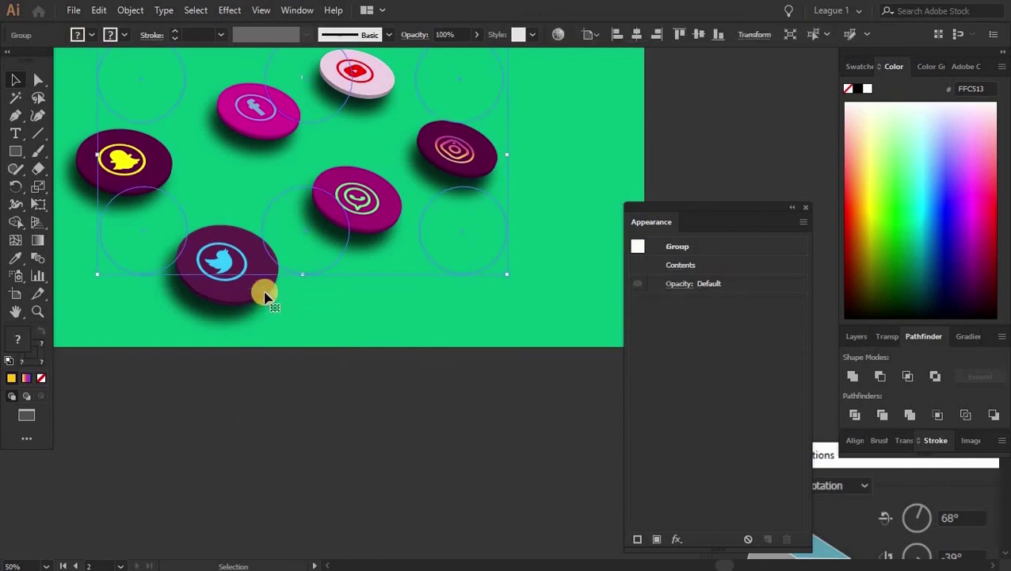
left_click_drag(234, 259, 226, 228)
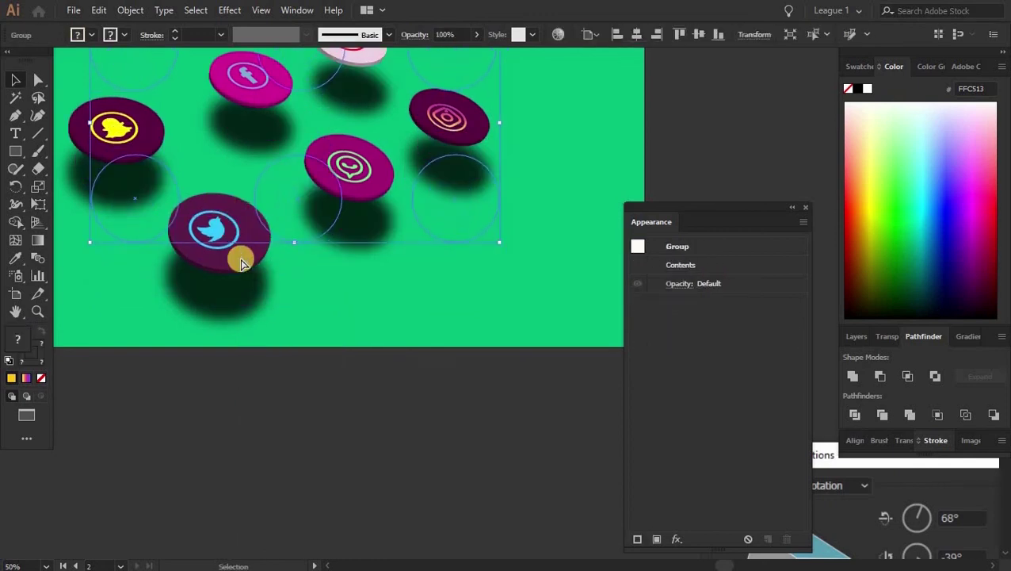
key("ctrl+z")
Step: Ungroup the copied discs from their icons and reopen the disc group's 3D Extrude & Bevel settings
right_click(245, 282)
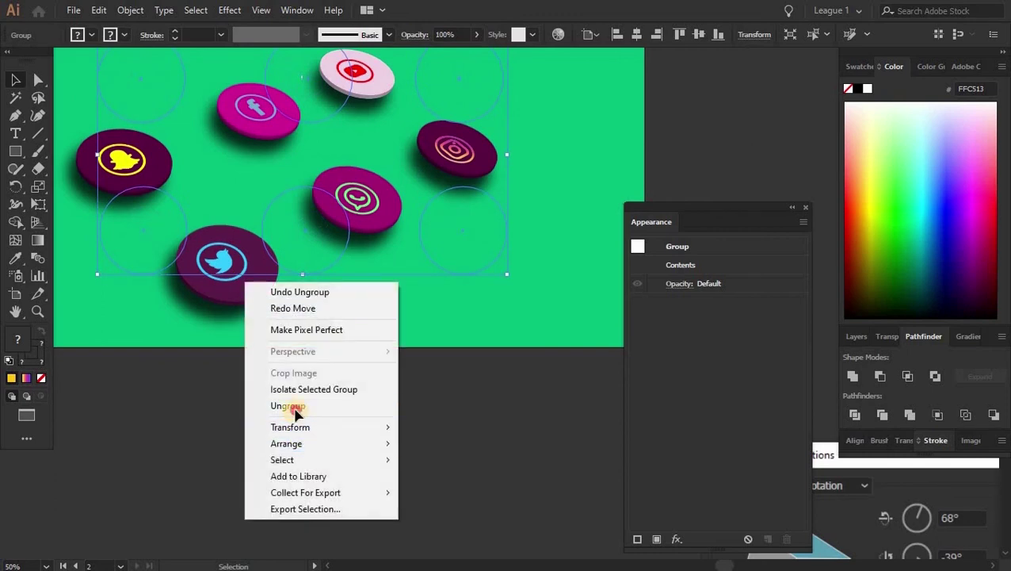
left_click(272, 405)
left_click(247, 303)
left_click(246, 303)
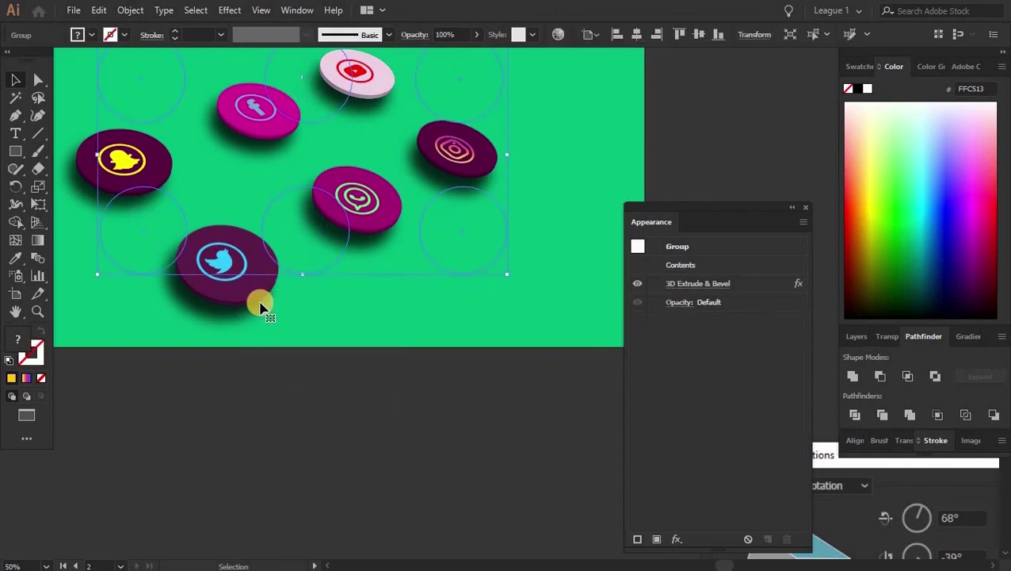
left_click(701, 285)
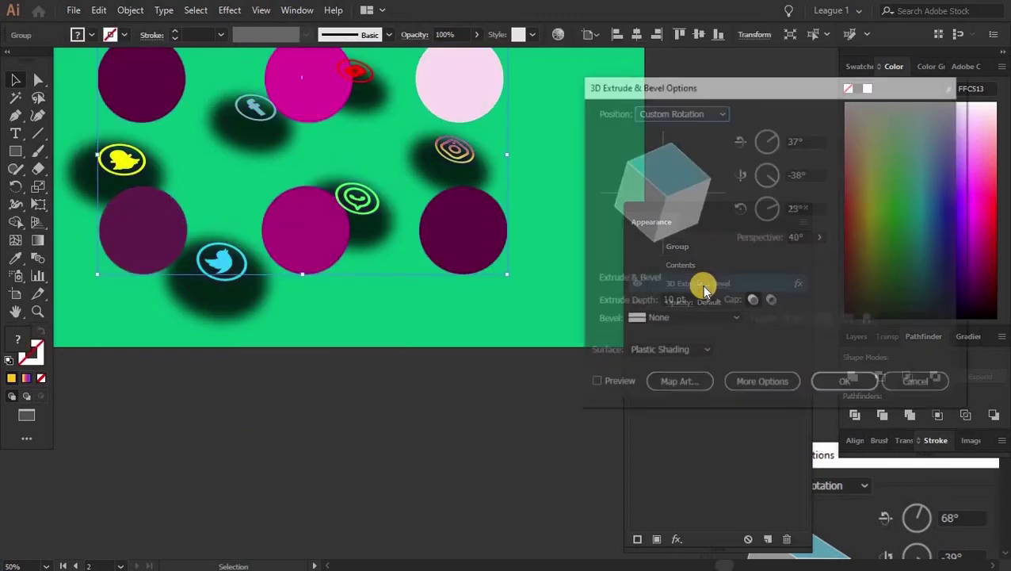
key("Return")
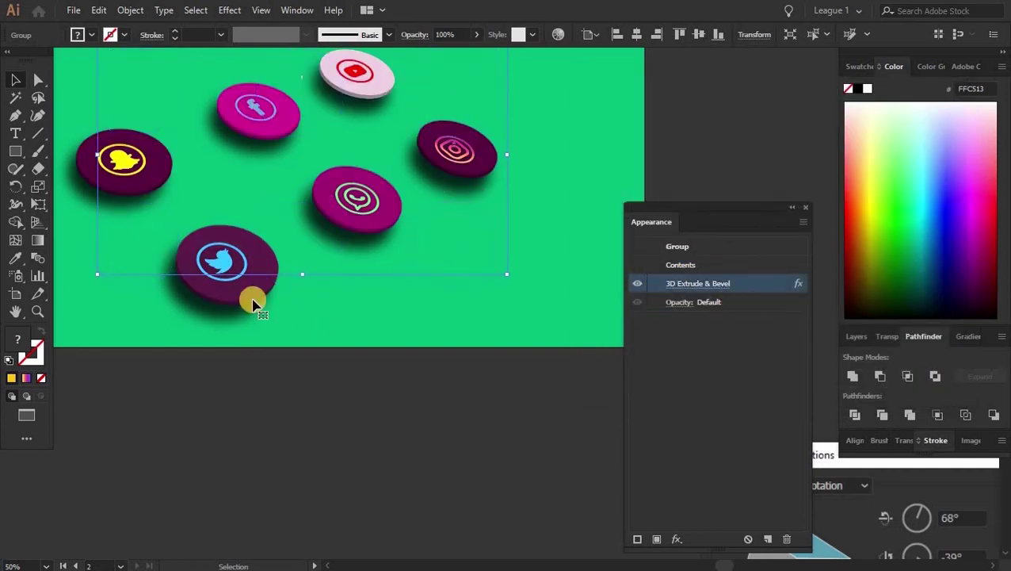
Step: Recolor the copied discs with the Brights color group and set the YouTube disc's color to H 128, S 46, B 64
left_click(556, 35)
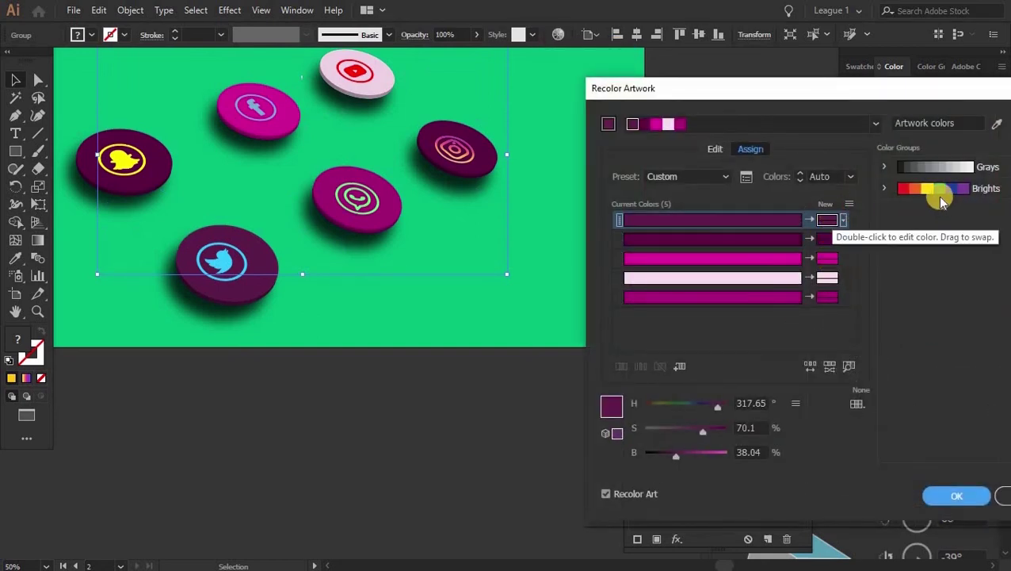
left_click(938, 195)
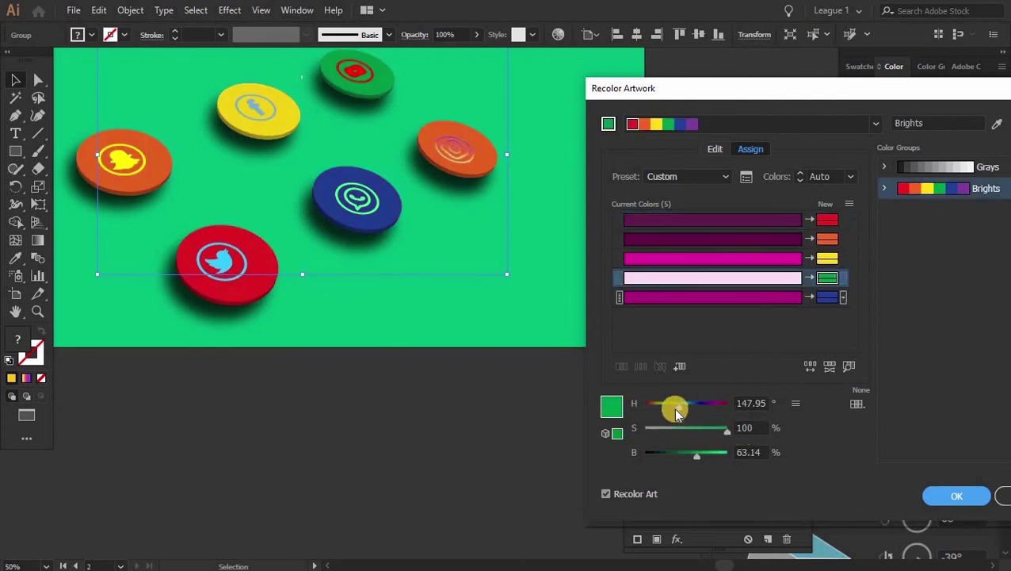
left_click_drag(687, 415, 694, 408)
mouse_move(692, 455)
left_mouse_down()
mouse_move(669, 416)
mouse_move(698, 454)
left_mouse_up()
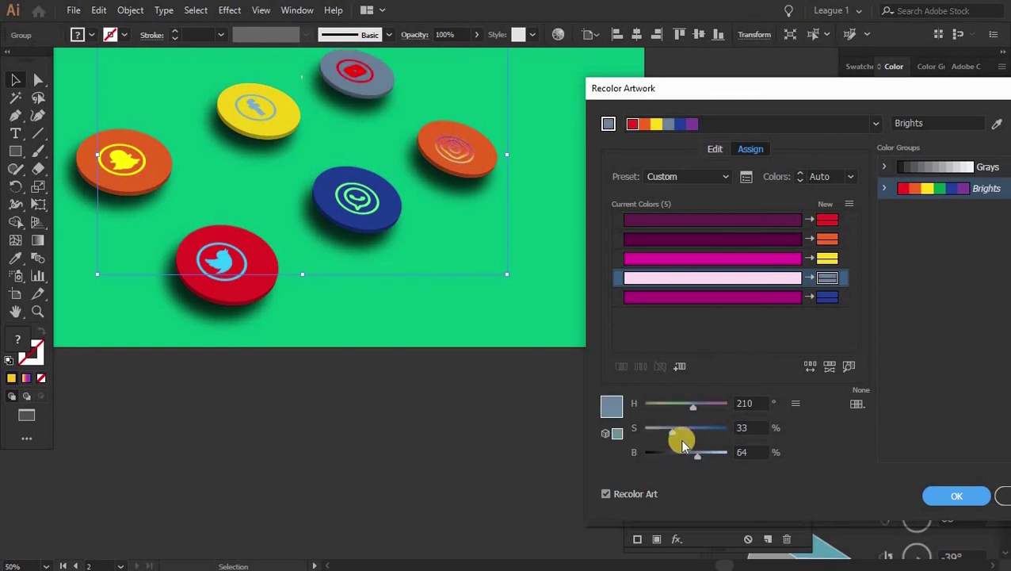
left_click_drag(678, 406, 673, 403)
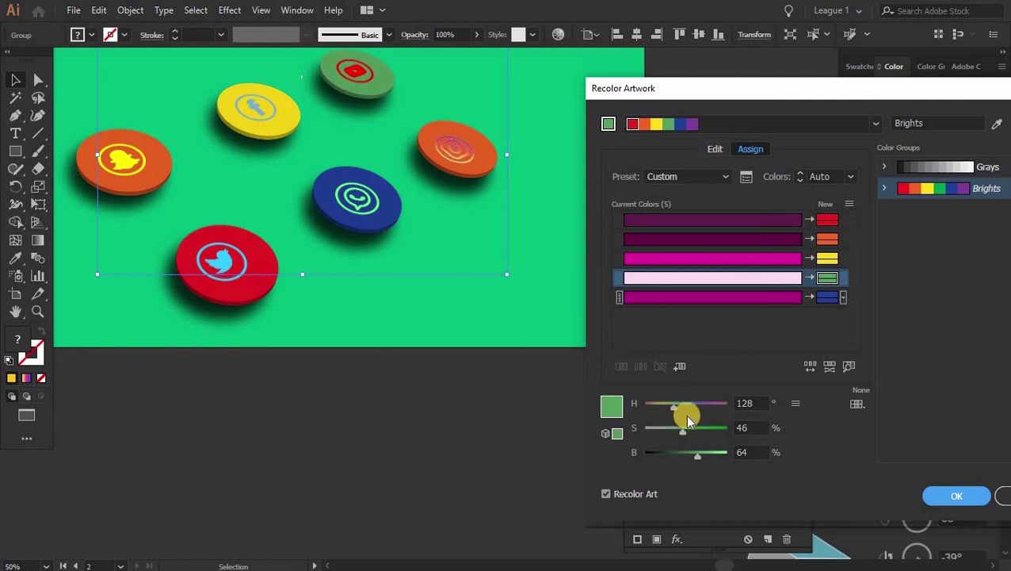
Step: Change the Snapchat and Instagram discs' orange to green 2CE223, then set its saturation to 49% and brightness to 63%
double_click(829, 238)
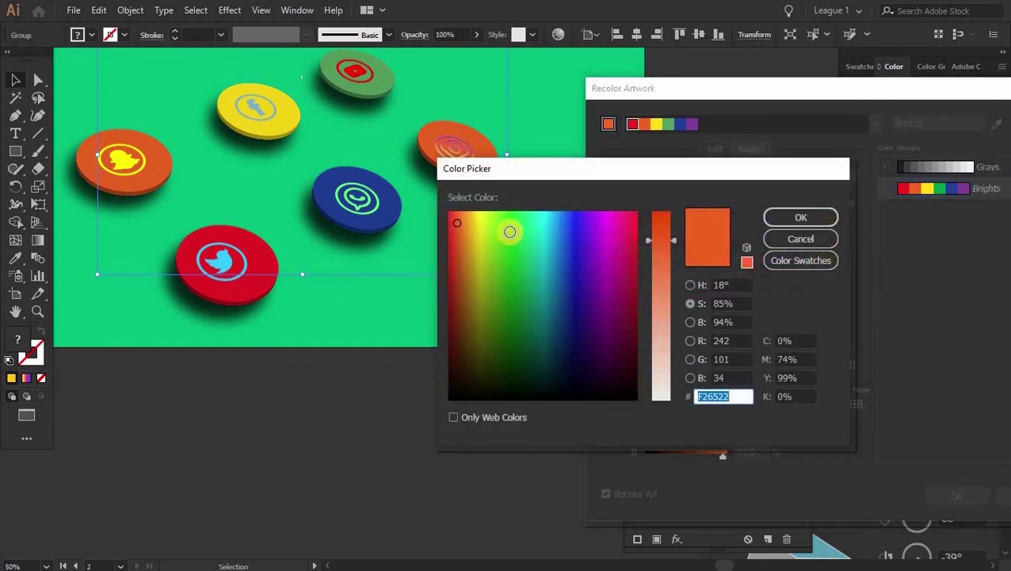
left_click(510, 231)
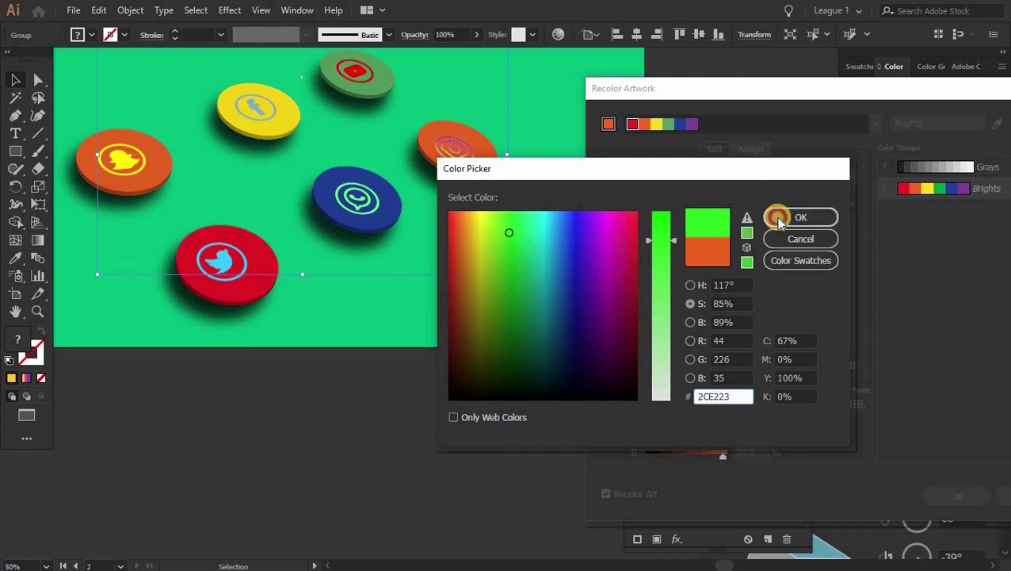
left_click(780, 216)
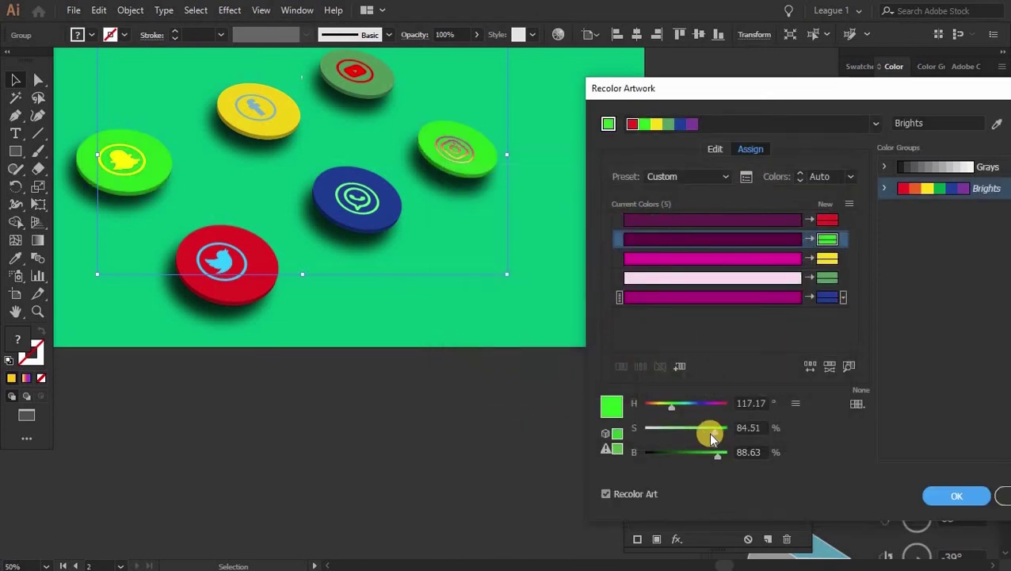
left_click_drag(706, 429, 685, 429)
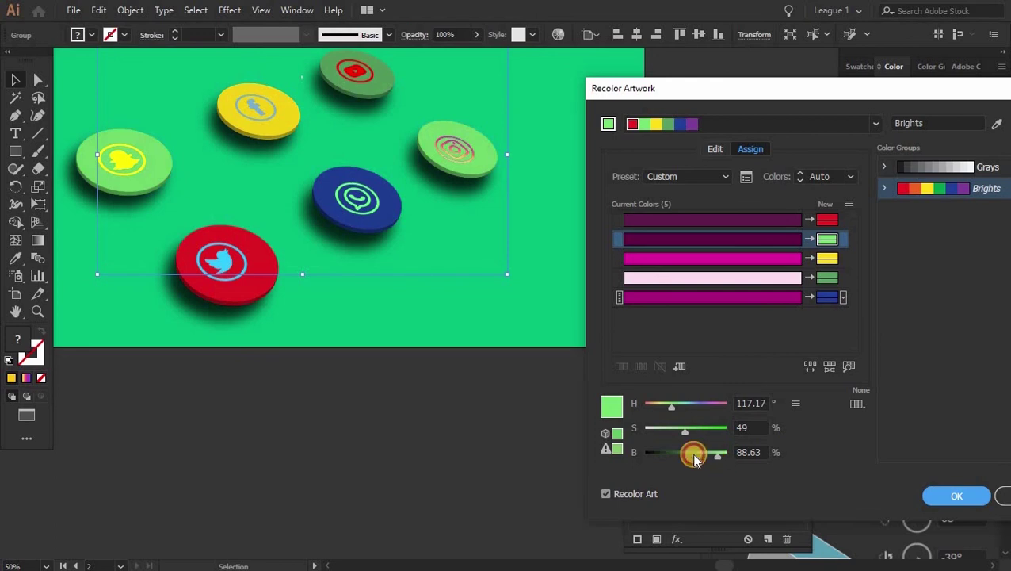
left_click(696, 457)
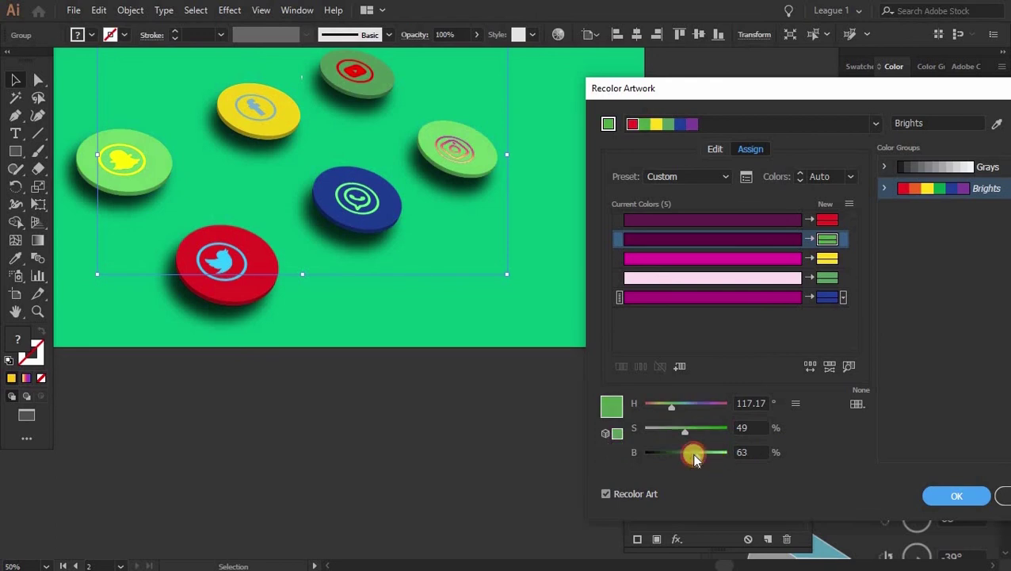
Step: Recolor the YouTube disc mint green, with hue about 162°, saturation 61% and brightness about 93%
left_click(826, 277)
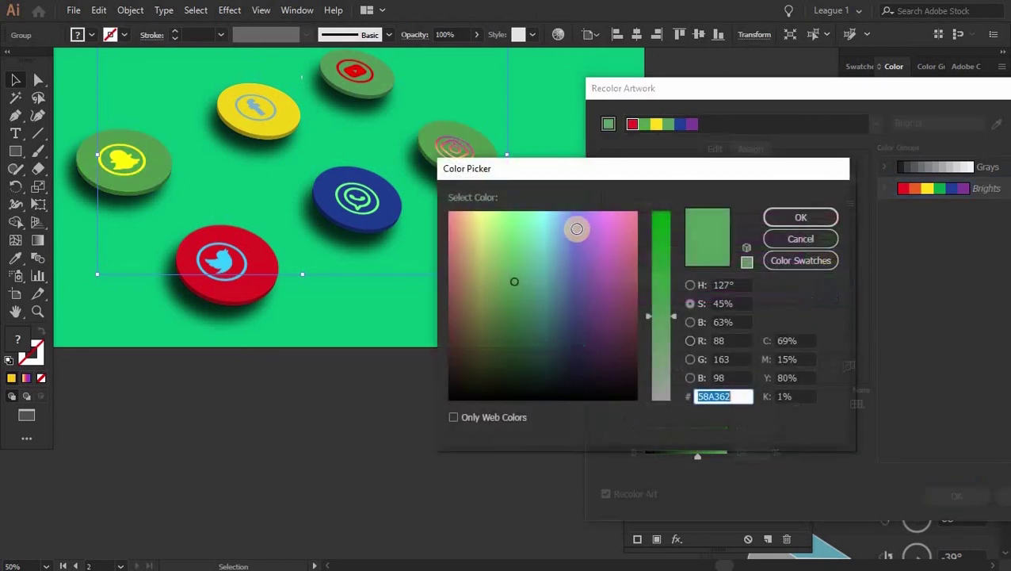
left_click_drag(541, 217, 535, 224)
left_click(817, 238)
left_click_drag(684, 430, 695, 434)
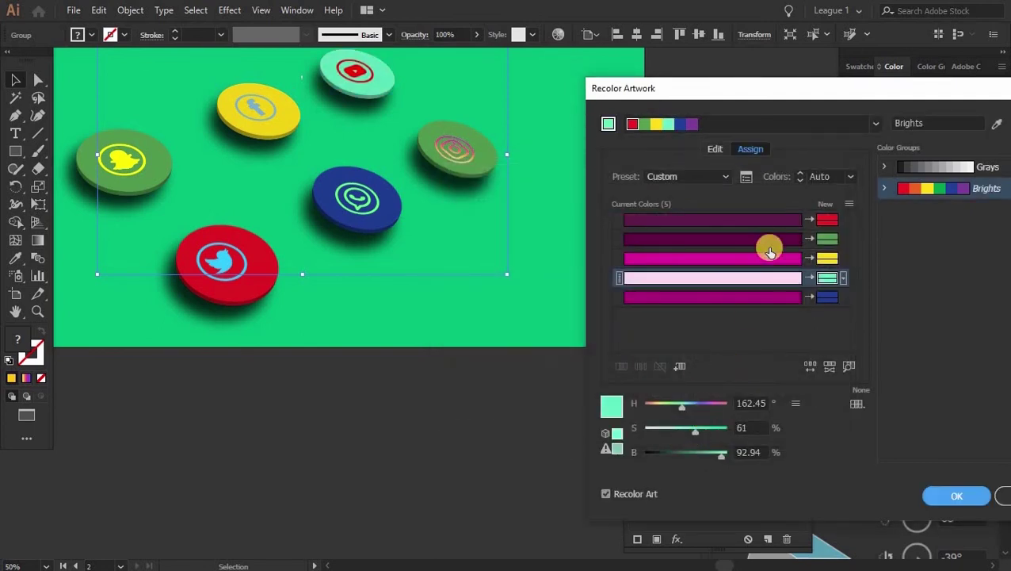
Step: Shift all disc colors on the color wheel until the Twitter disc is magenta, about H 299, S 73, B 93, and apply the recoloring
left_click(714, 149)
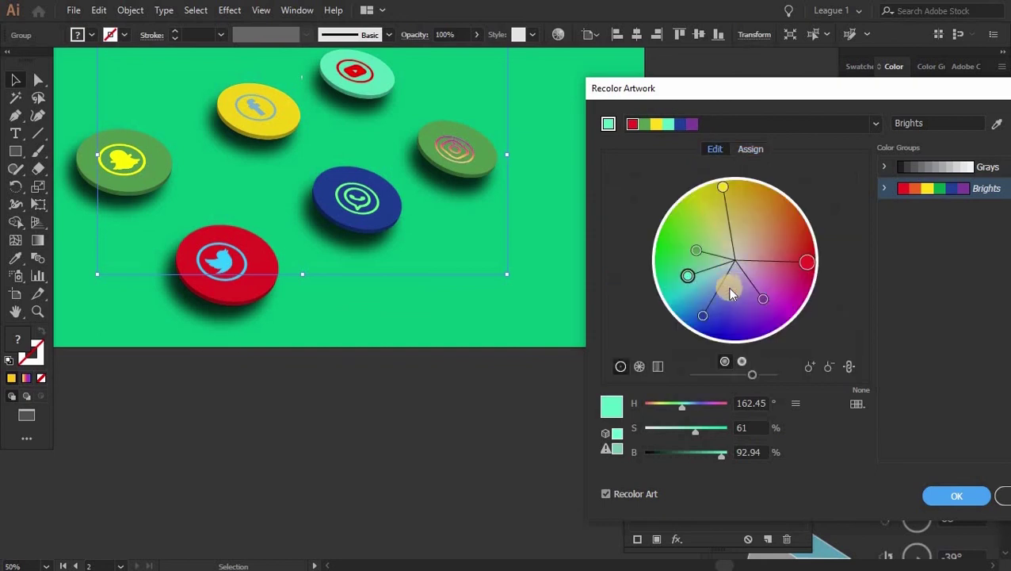
left_click_drag(689, 277, 677, 229)
left_click_drag(777, 210, 790, 211)
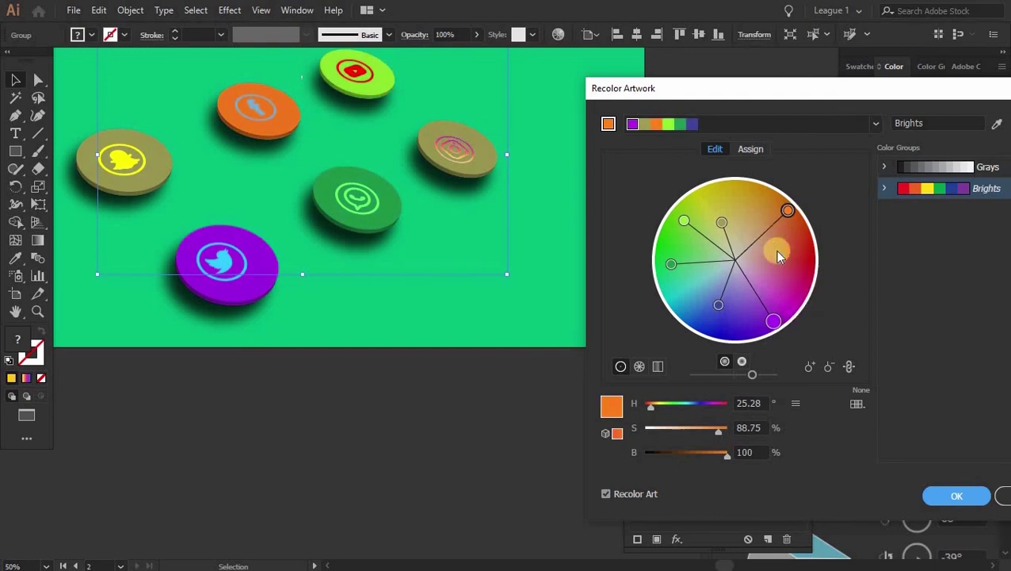
left_click_drag(781, 319, 779, 302)
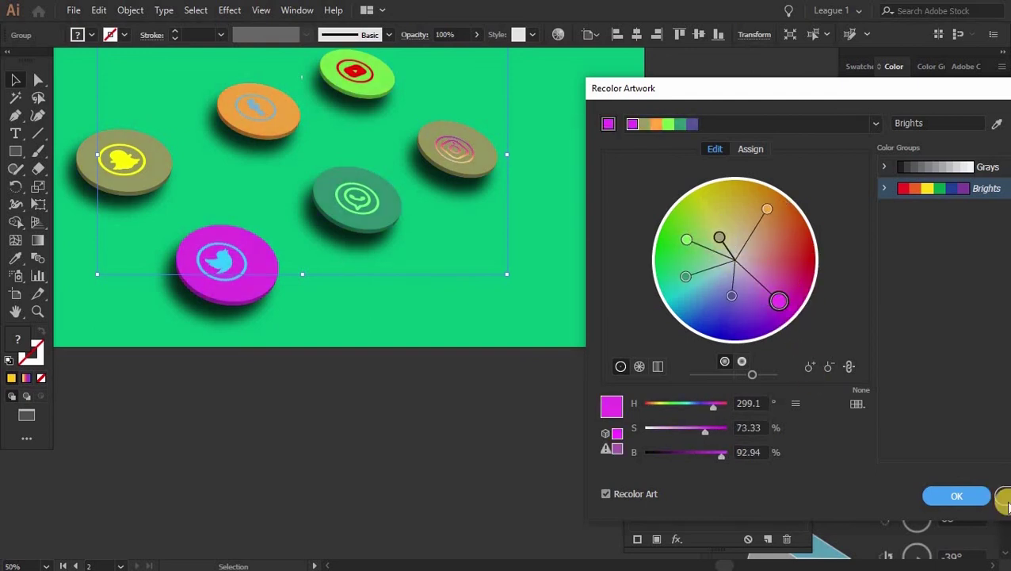
left_click(948, 495)
left_click(852, 329)
left_click(537, 461)
Step: Move the Appearance panel aside and compare the yellow and green artboards' icon sets side by side
scroll(539, 464, "up", 1)
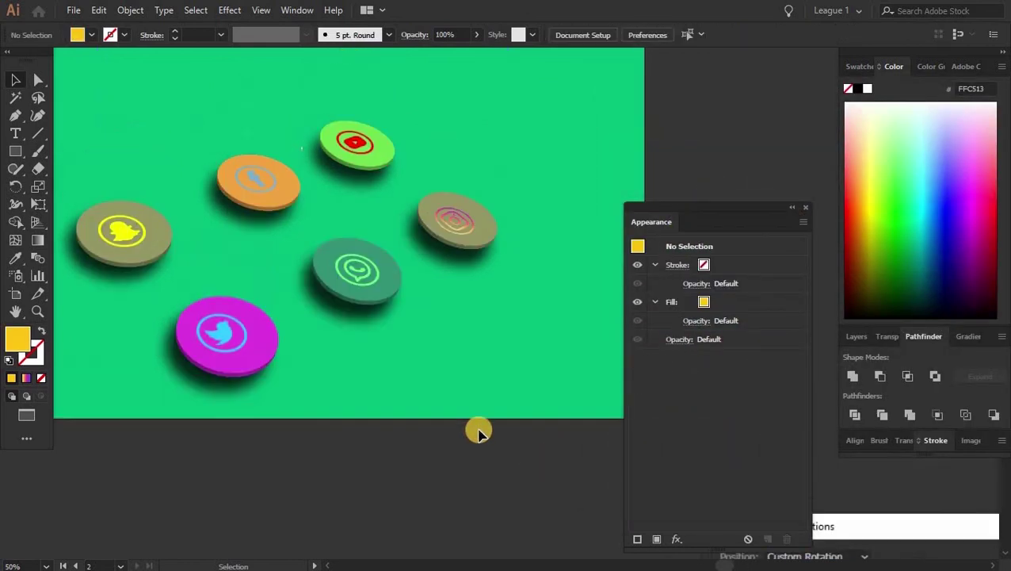
key("ctrl+minus")
key("space")
left_click_drag(546, 323, 986, 290)
left_click_drag(609, 452, 637, 469)
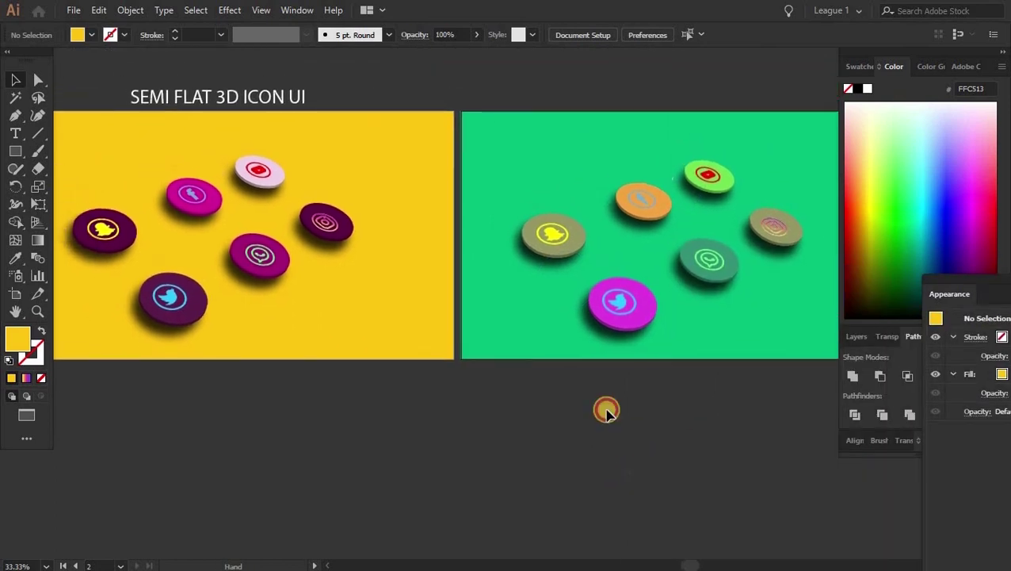